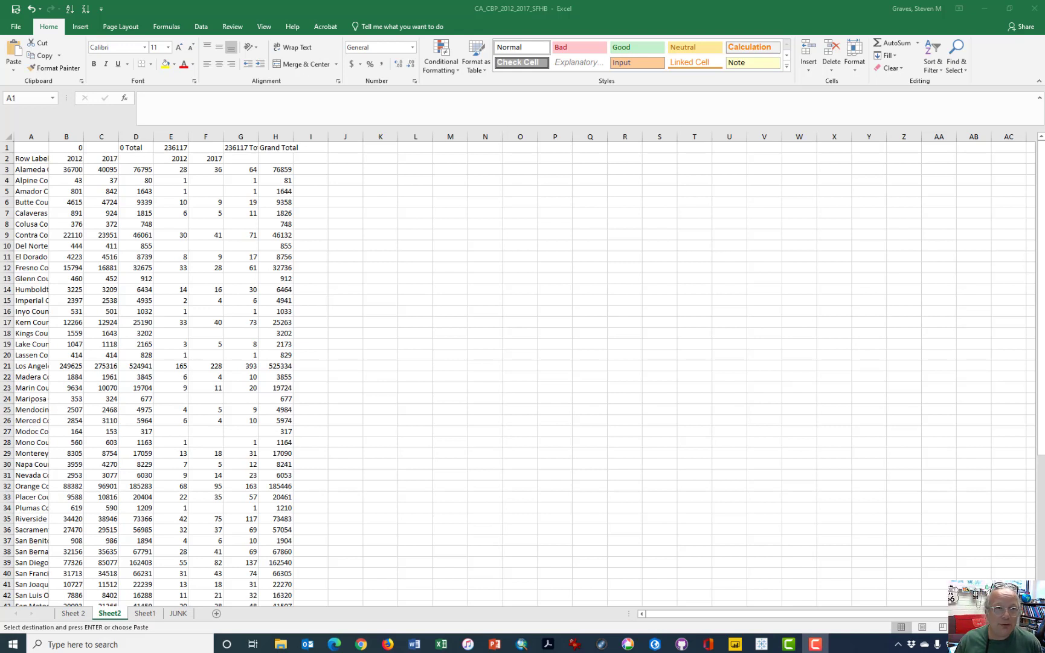
- Open Sheet 2 and go to cell A3 at the top of the county pivot table
left_click(336, 375)
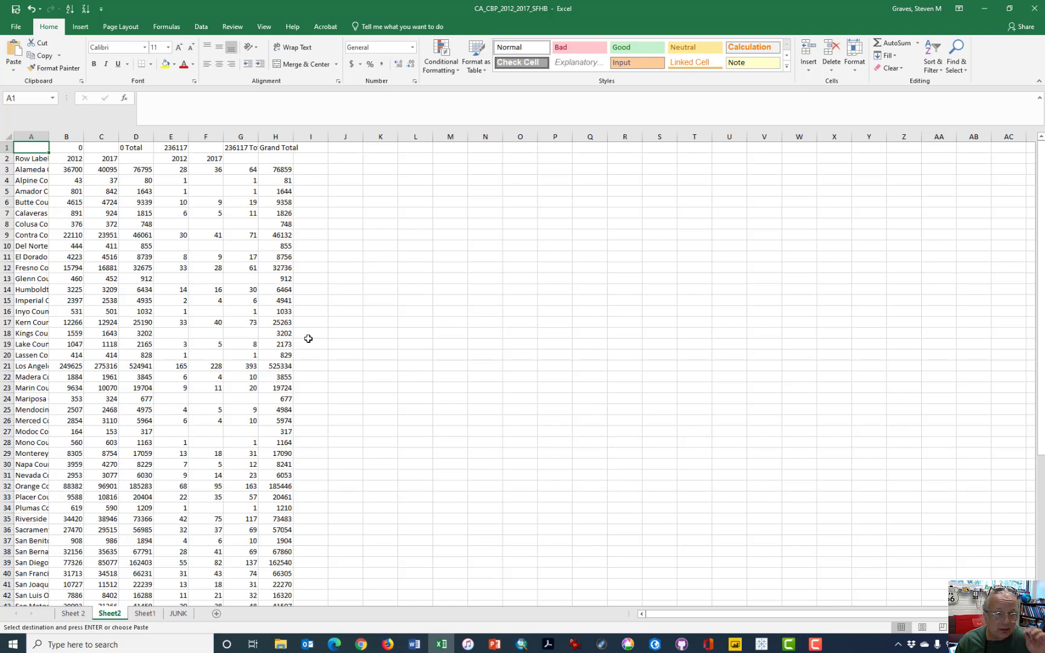
left_click(73, 613)
left_click(253, 300)
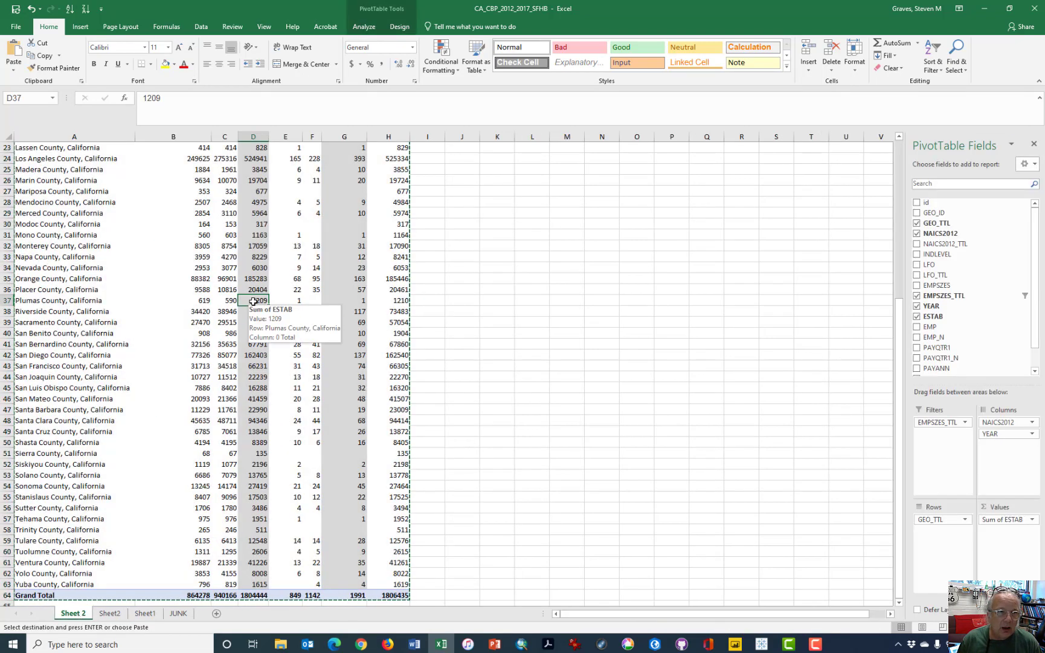
key("ctrl+Up")
key("Up")
key("Up")
key("Up")
key("Left")
key("Left")
key("Left")
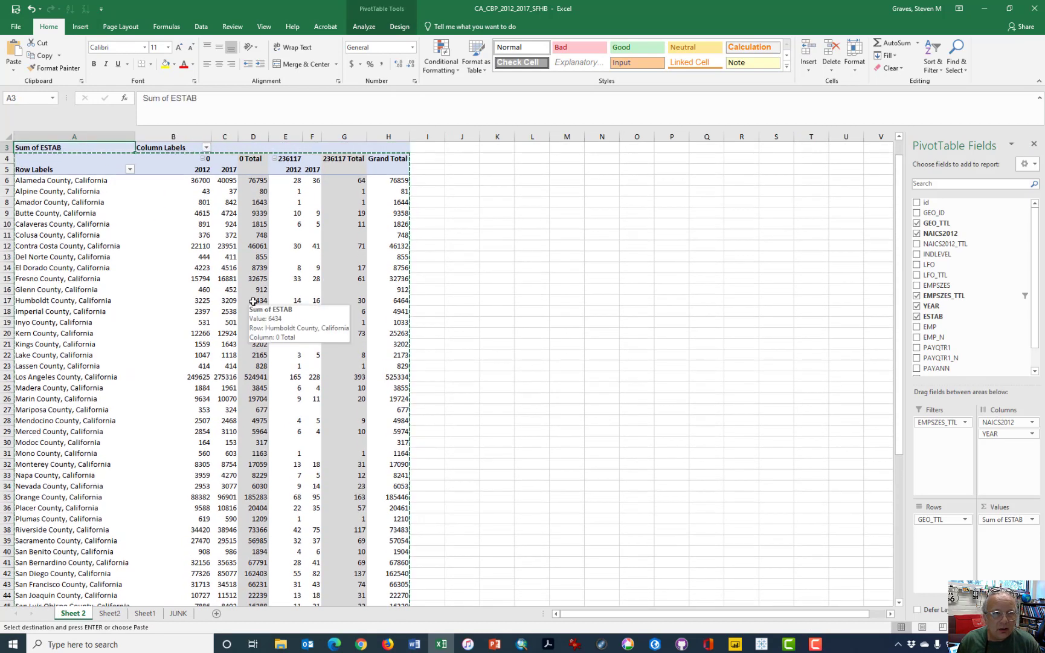
- Select the pivot table range A4:H64, from the NAICS code header row through the Grand Total row
key("Down")
key("shift+Right")
key("shift+Right")
key("shift+Right")
key("shift+Right")
key("shift+Right")
key("shift+Right")
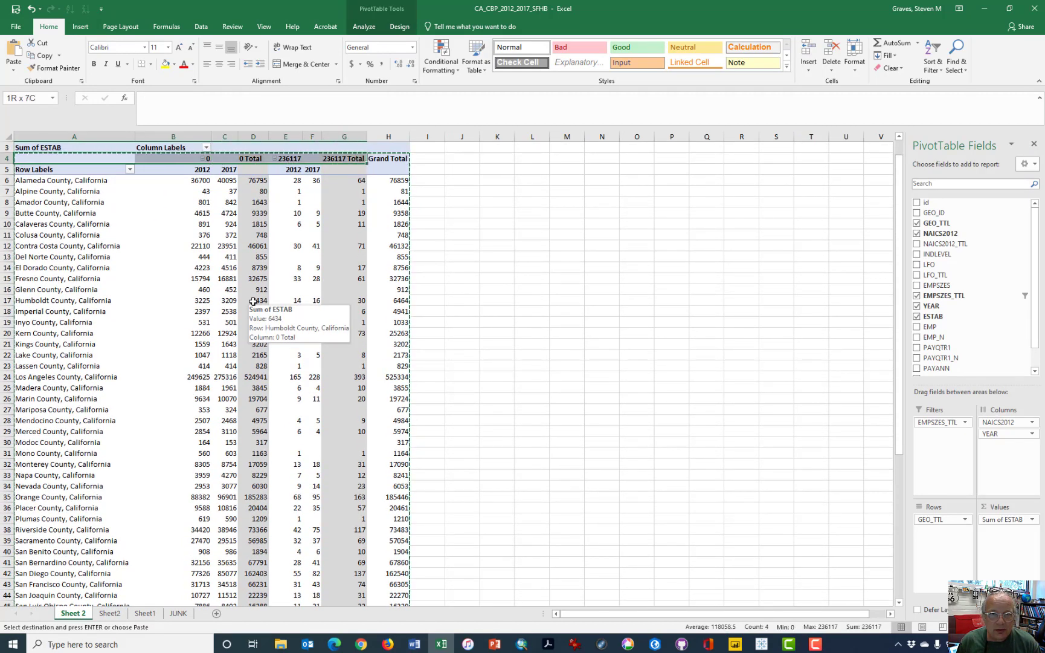
key("shift+Right")
key("shift+Right")
key("shift+Left")
key("shift+Down")
key("shift+Down")
key("ctrl+shift+Down")
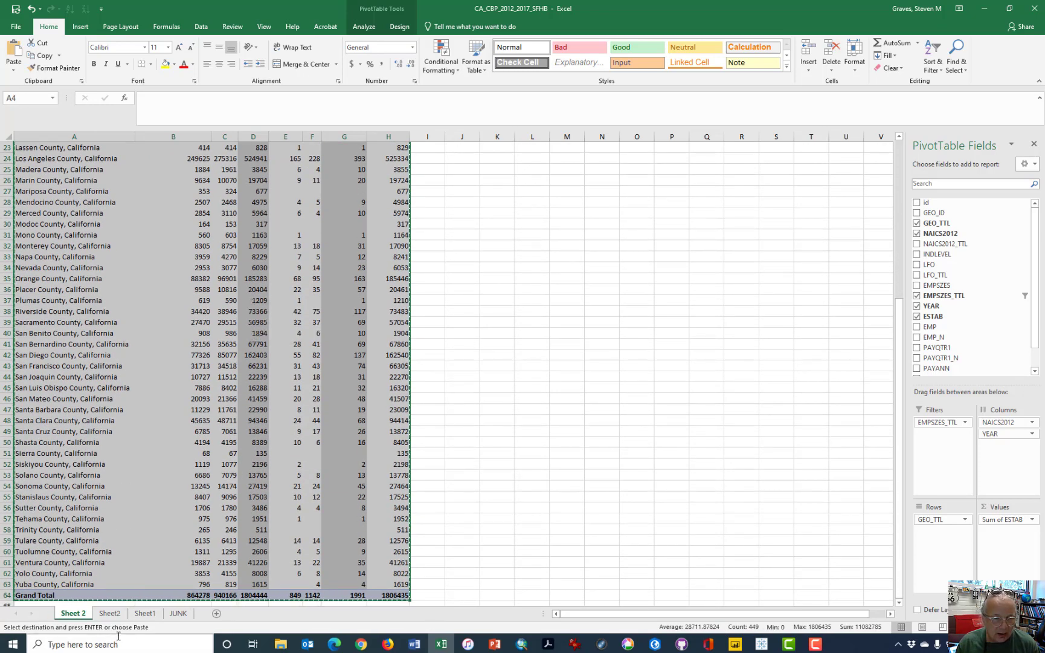
- Rename the worksheet Sheet2 as Sheet 3
left_click(109, 614)
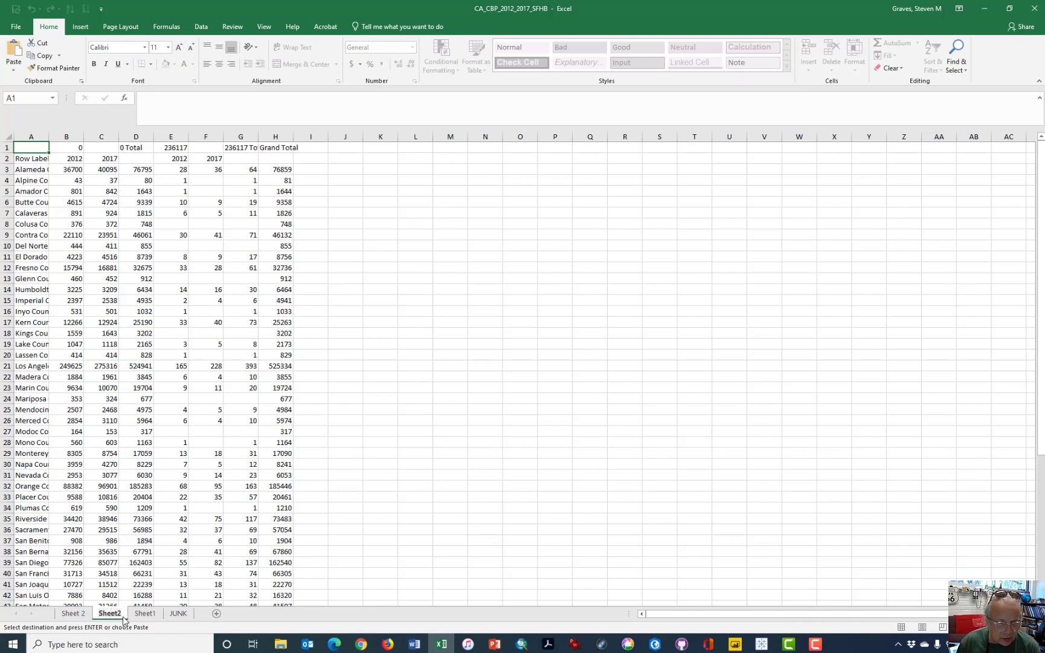
key("BackSpace")
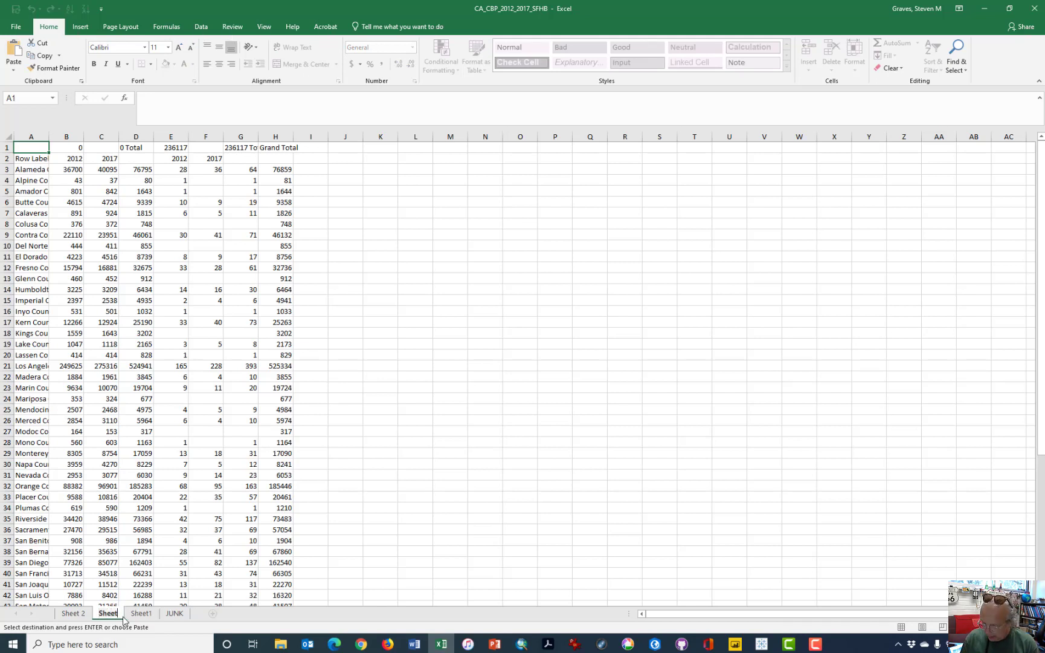
type("3")
key("BackSpace")
type("3")
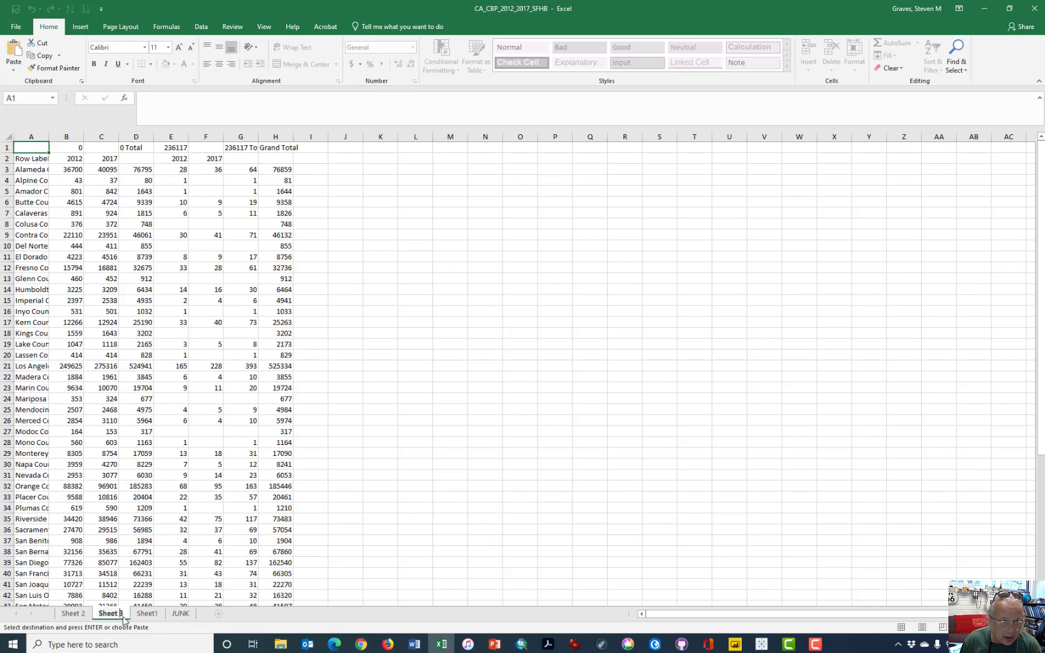
key("Return")
- Paste the copied pivot table as values only, starting in cell A1 of Sheet 3
left_click(126, 544)
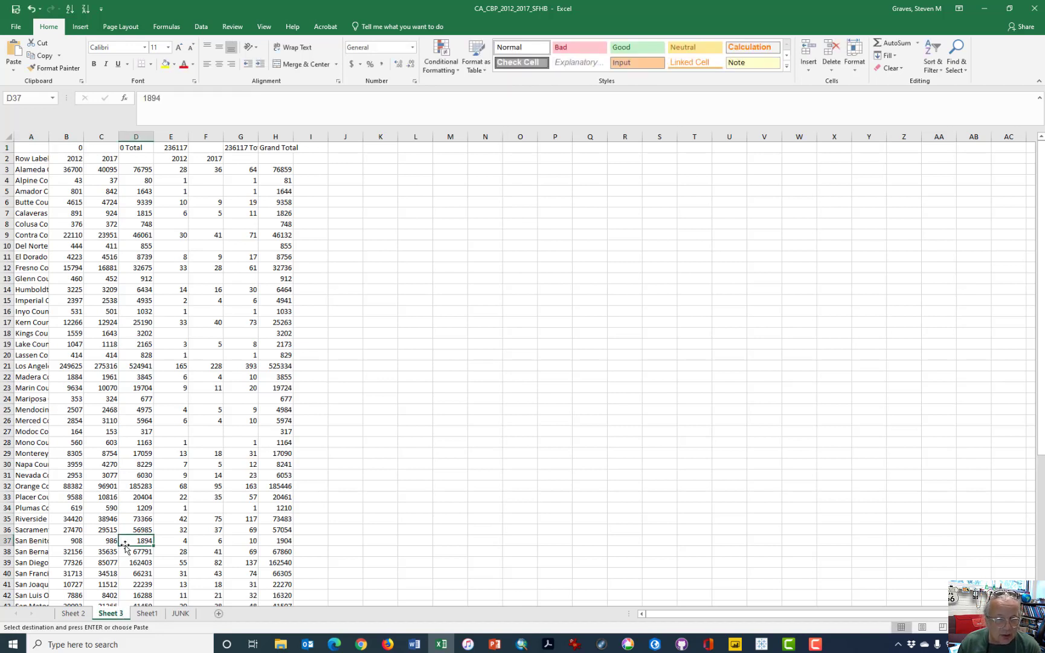
key("ctrl+Up")
key("ctrl+Up")
key("Left")
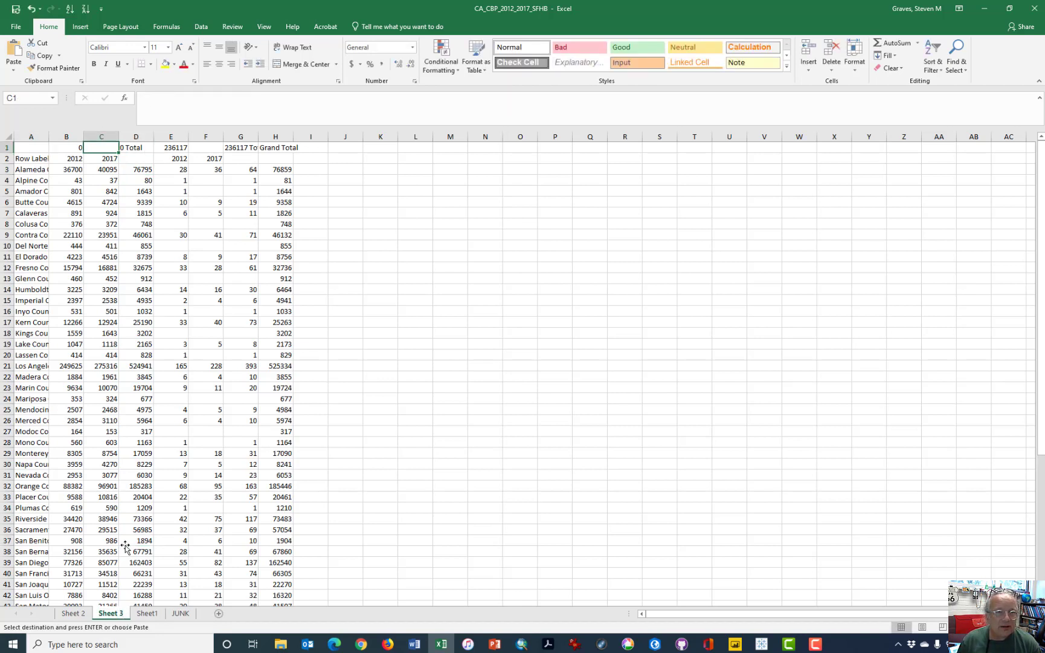
key("Left")
key("Left")
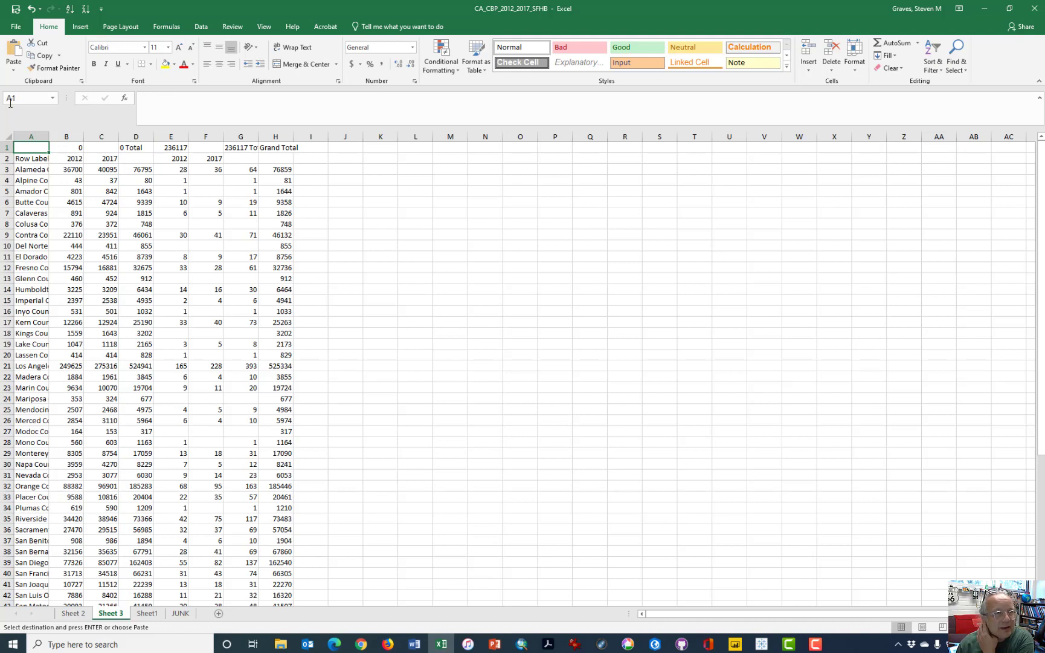
left_click(23, 68)
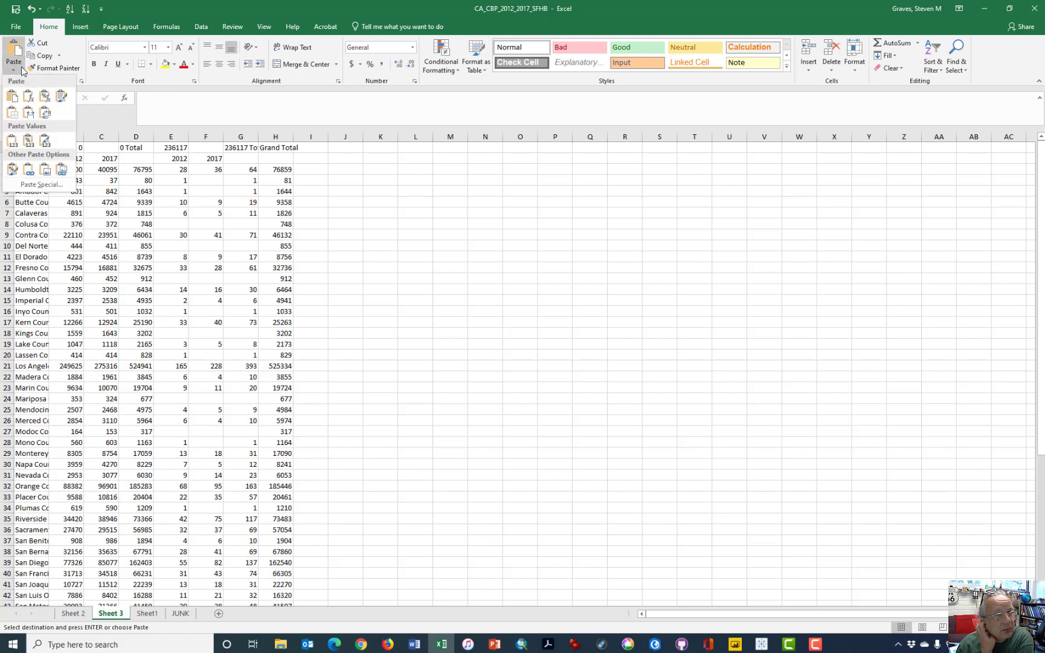
left_click(11, 143)
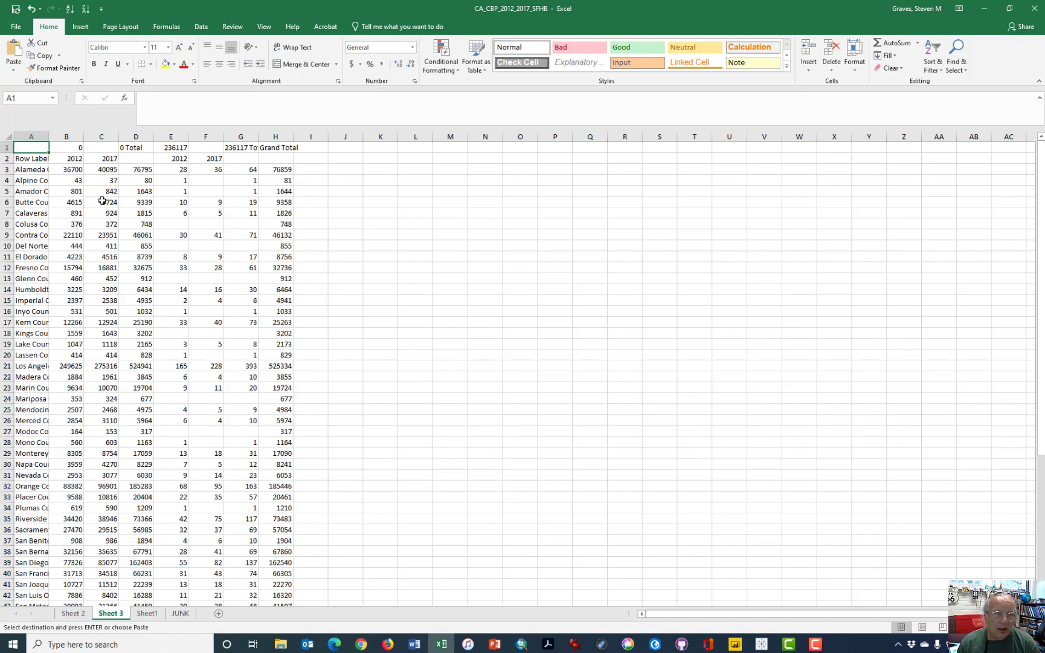
- Fit column A to the full county names and widen column B
left_click_drag(49, 140, 128, 137)
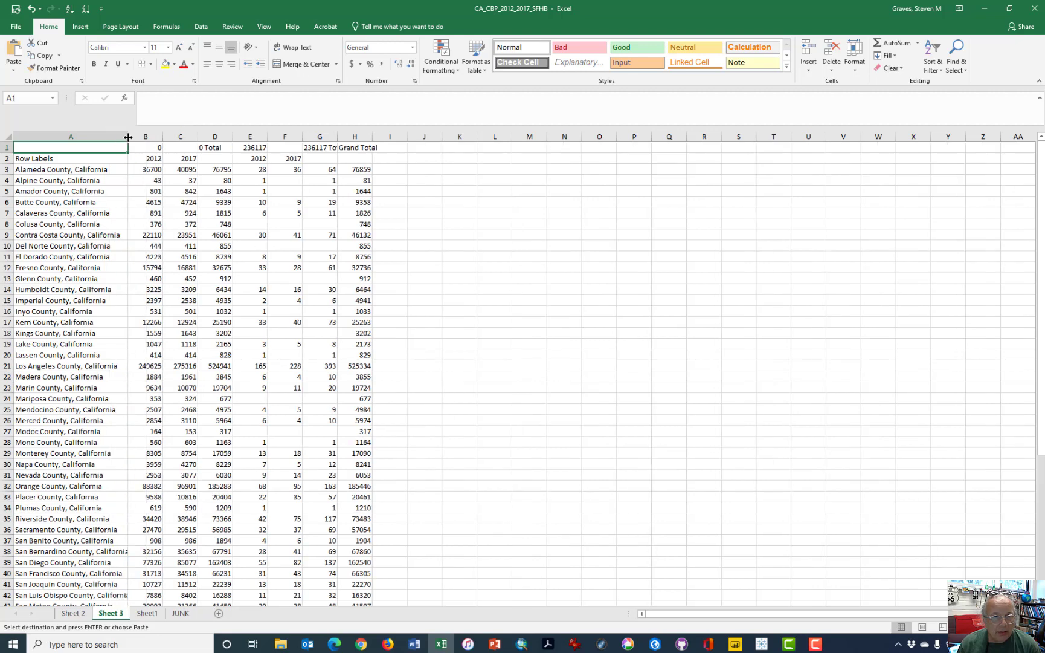
double_click(129, 138)
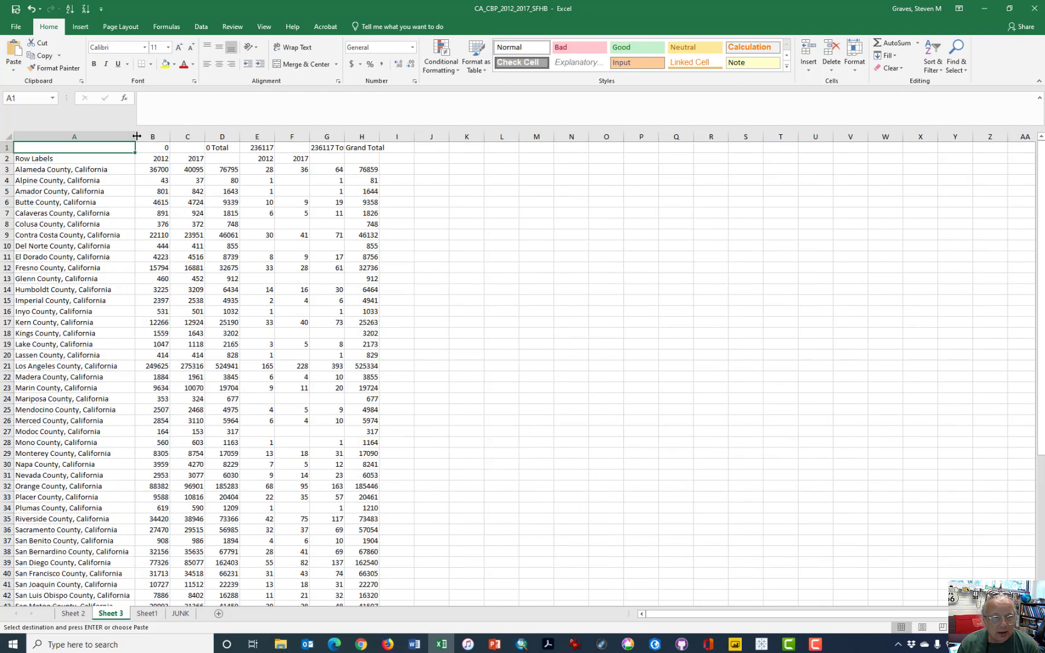
left_click_drag(169, 137, 162, 137)
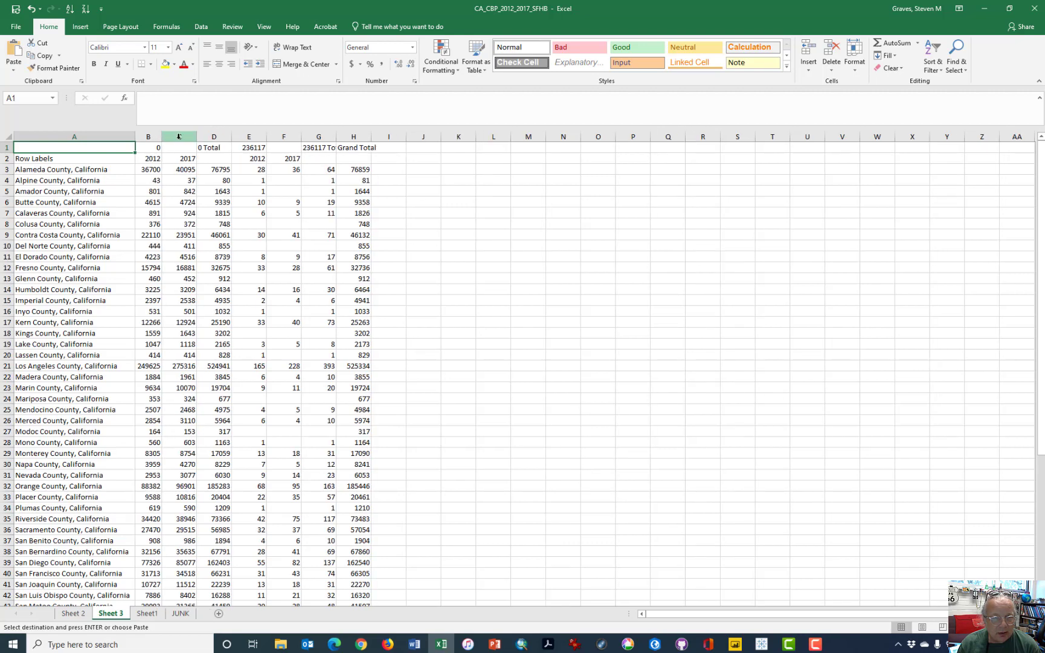
left_click_drag(162, 137, 185, 138)
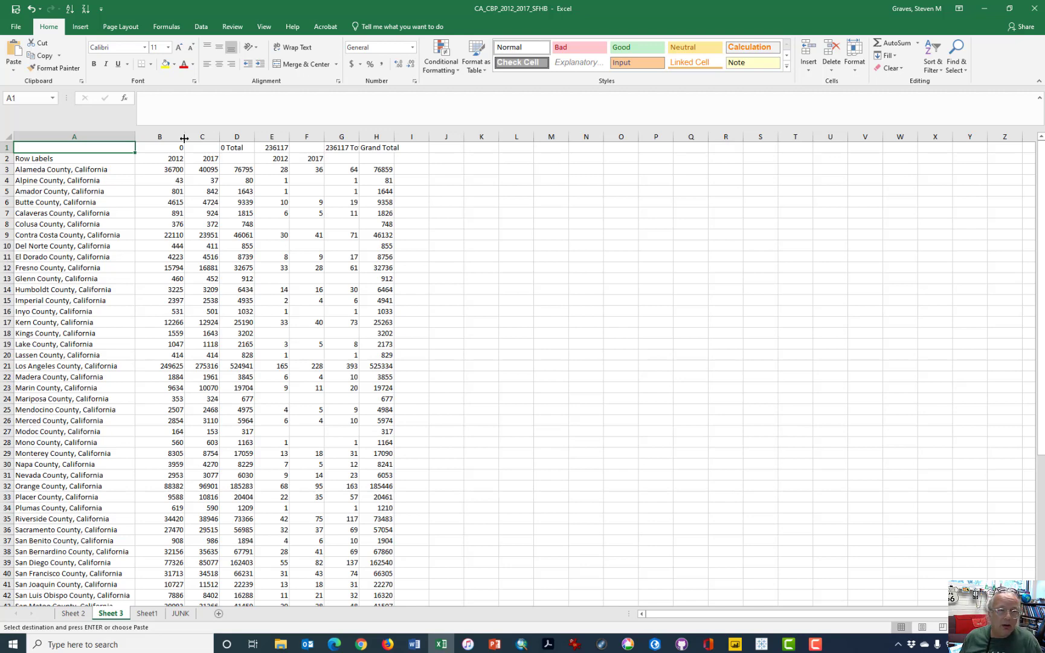
- Replace the Row Labels header in cell A2 with Counties
key("Down")
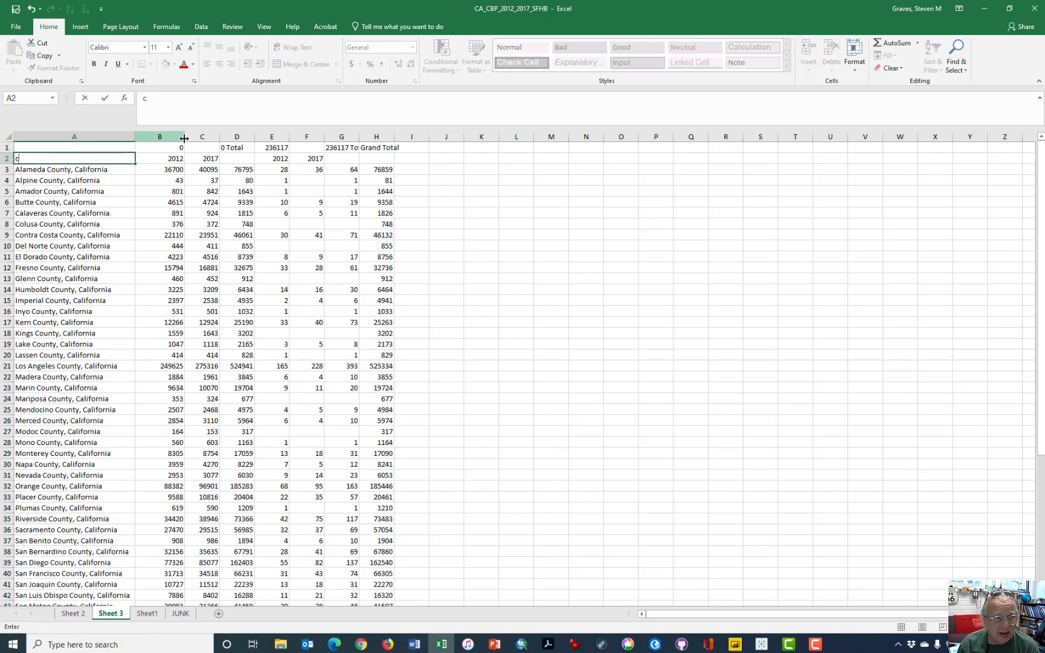
type("coun")
key("BackSpace")
key("BackSpace")
key("BackSpace")
key("BackSpace")
type("c")
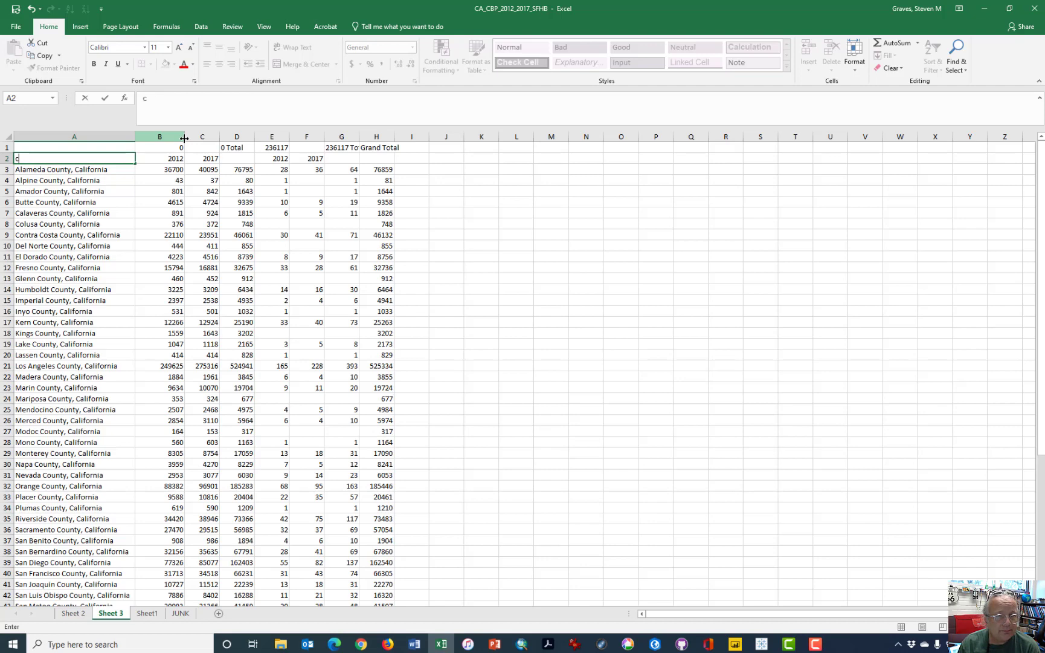
key("BackSpace")
type("Counties")
key("Tab")
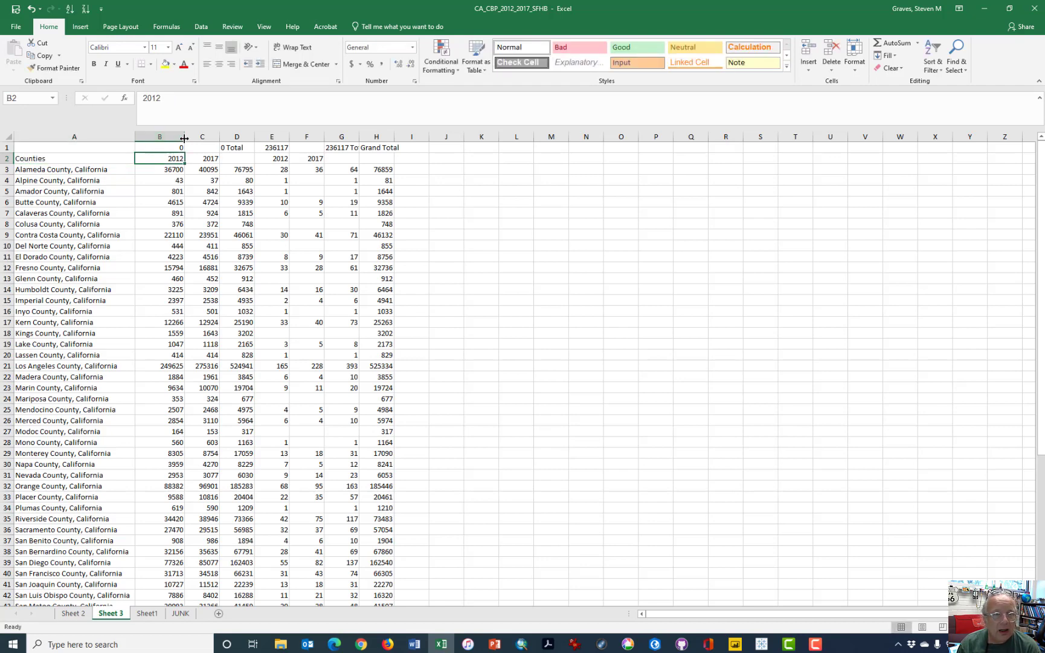
- Examine the 2012 and 2017 columns and the code heading above them in columns B and C
key("ctrl+shift+Down")
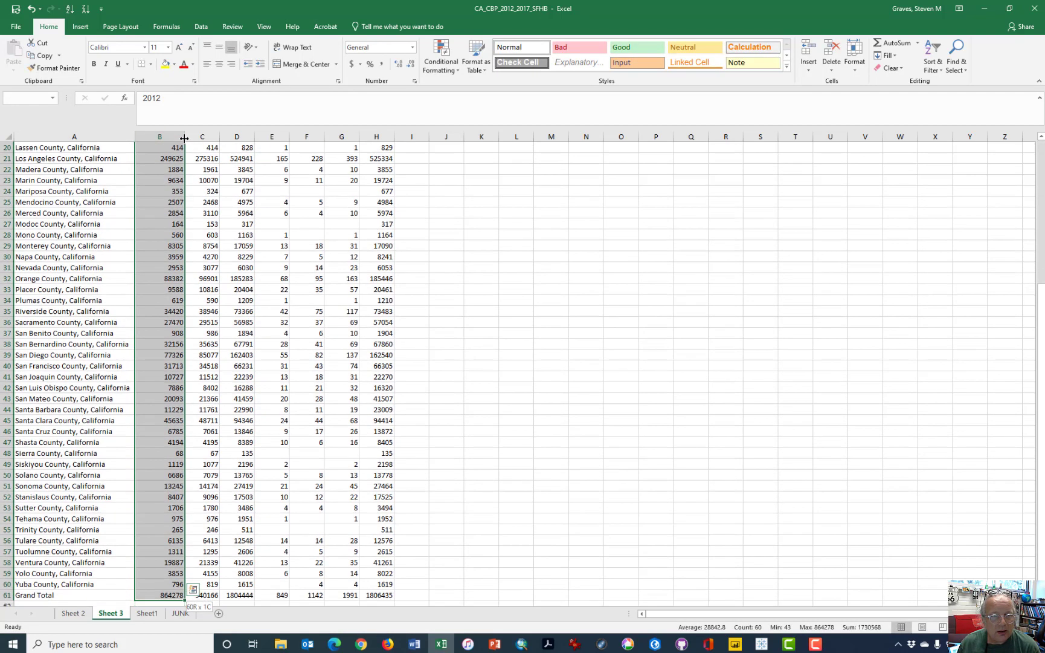
key("shift+Right")
key("ctrl+Up")
key("Down")
key("shift+Right")
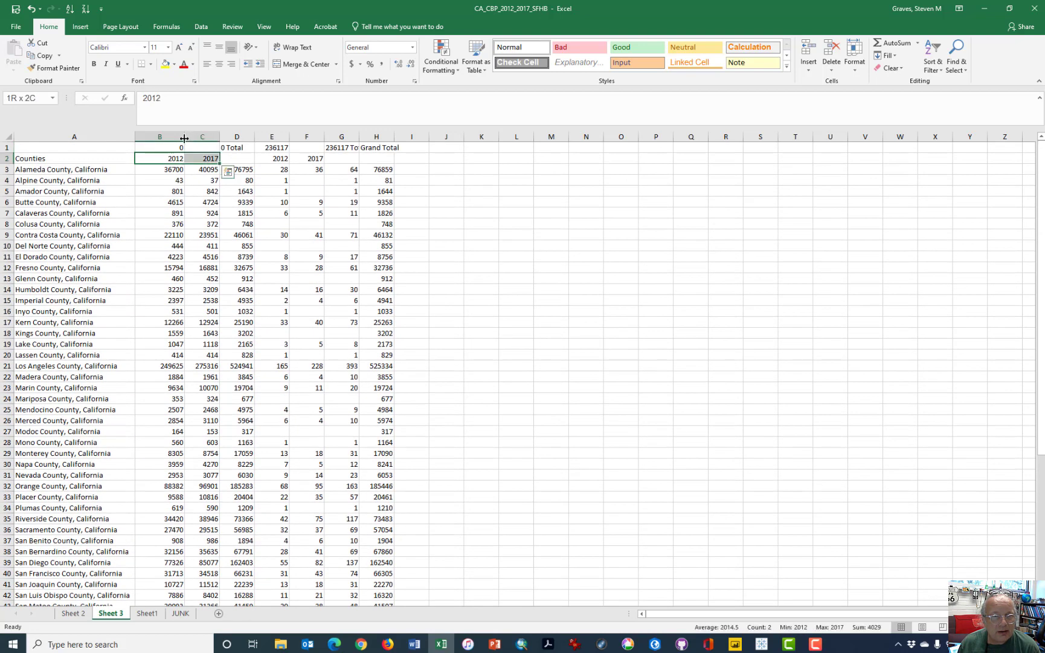
key("shift+Down")
key("shift+Down")
key("shift+Down")
key("shift+Up")
key("shift+Up")
key("Up")
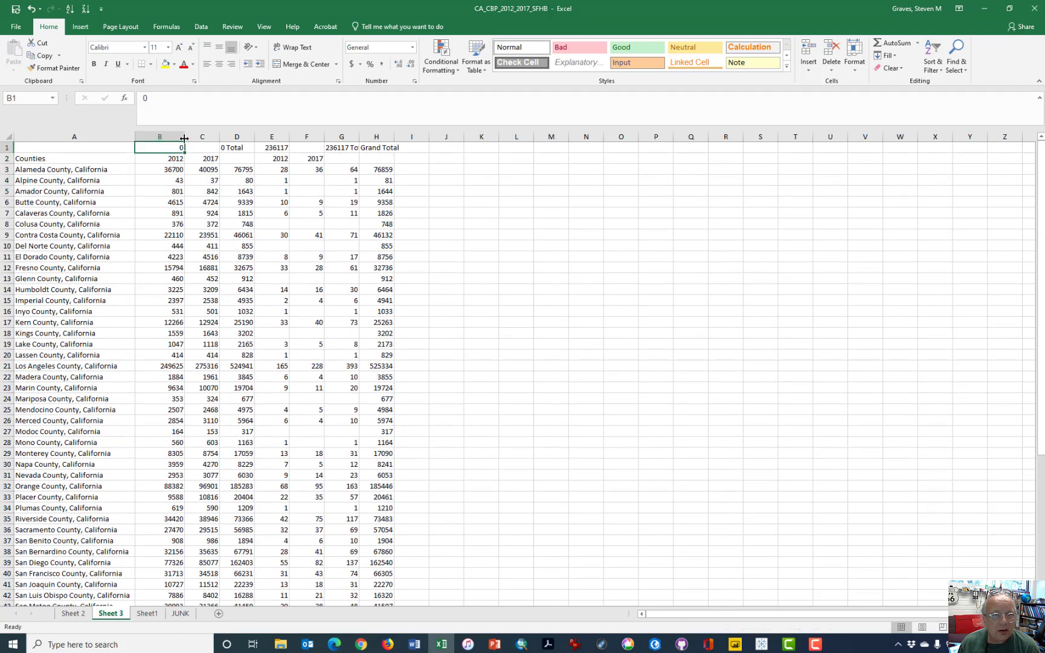
key("Down")
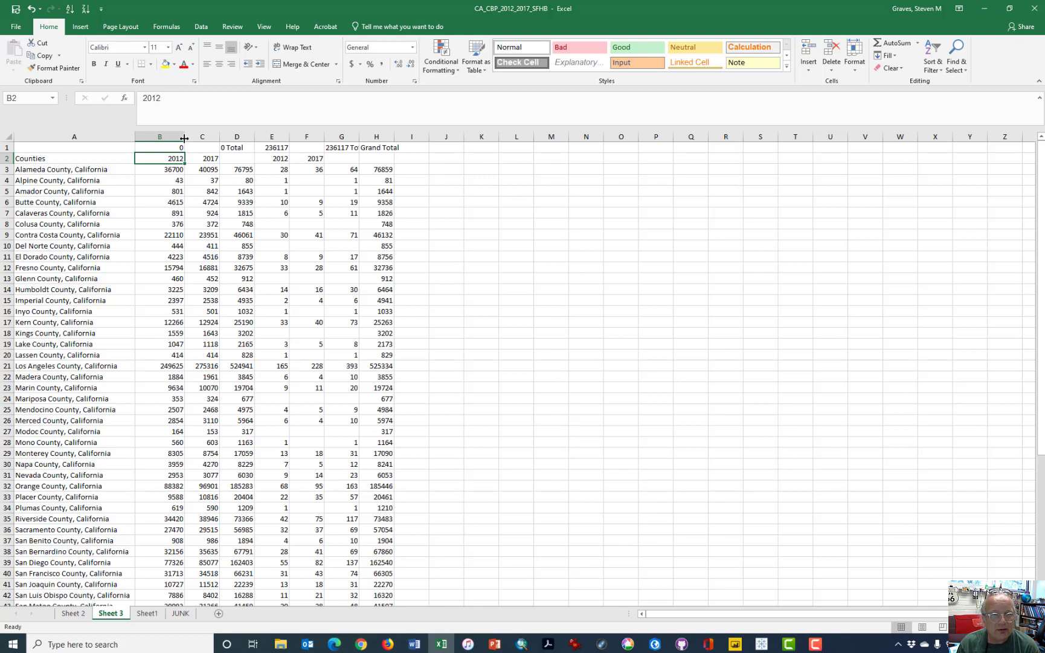
- Rename the headers in cells B2 and C2 as ALL 12 and ALL 17
type("ALL 12")
key("Tab")
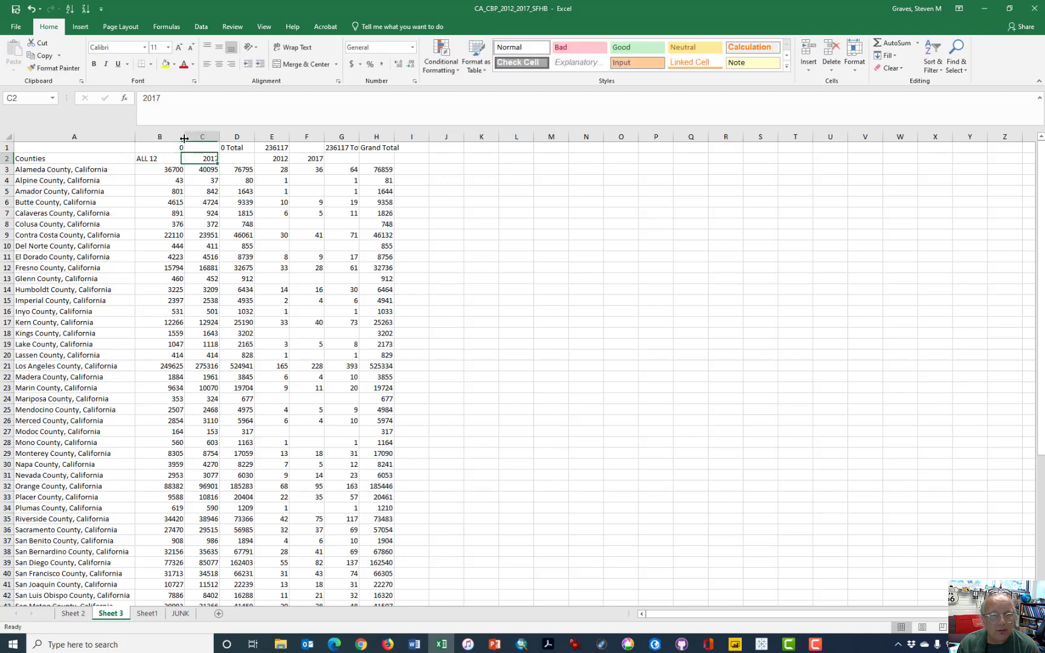
type("ALL 1")
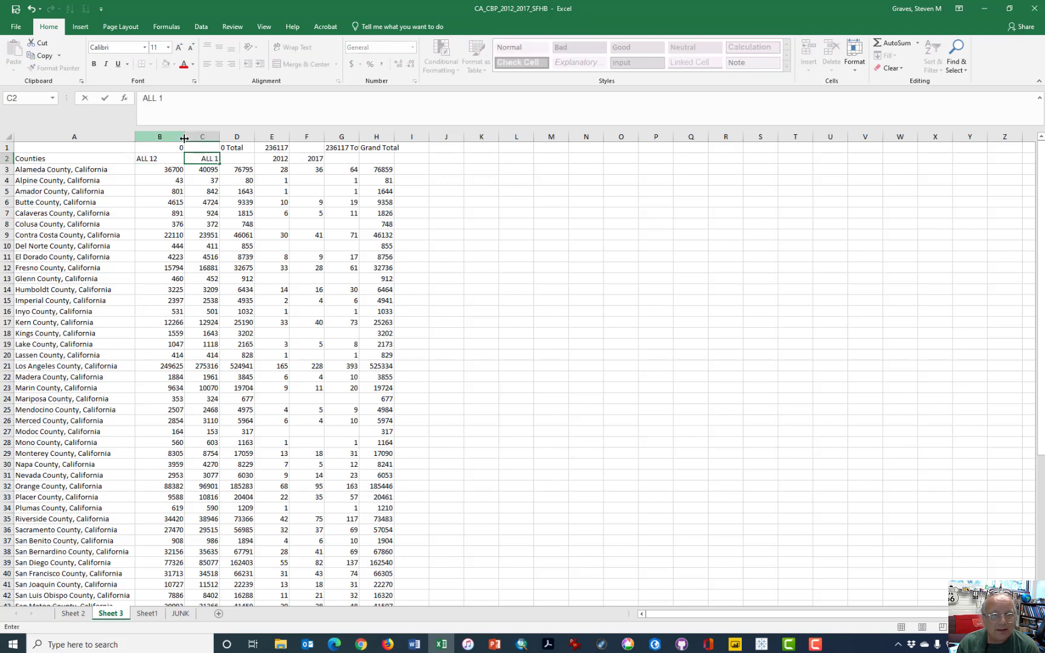
type("7")
key("Tab")
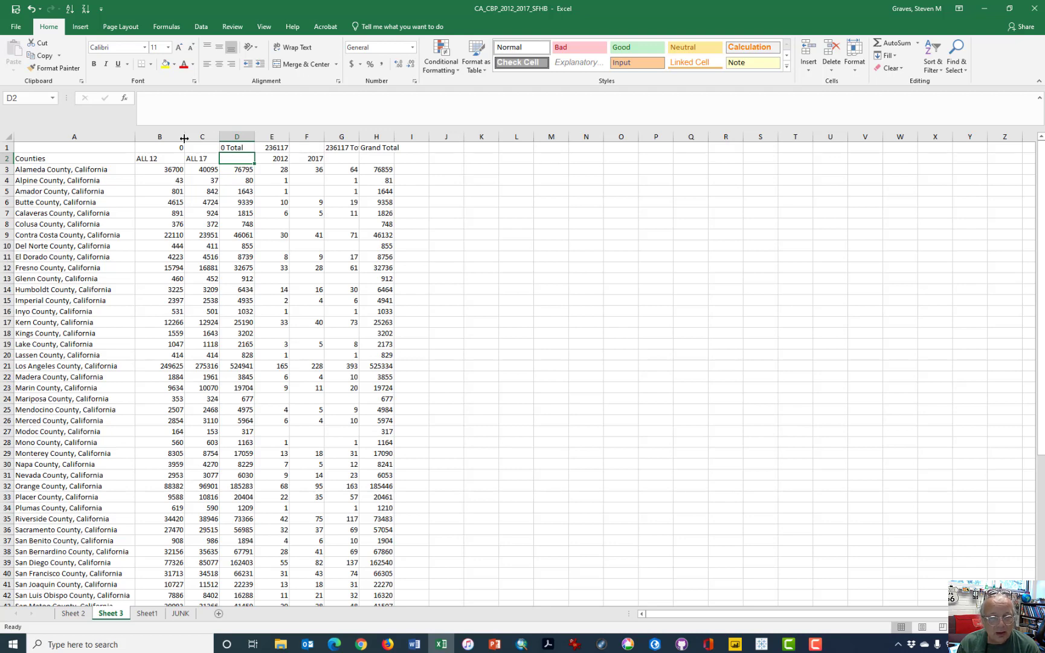
- Enter the header DIFALL in cell D2
type("D")
key("BackSpace")
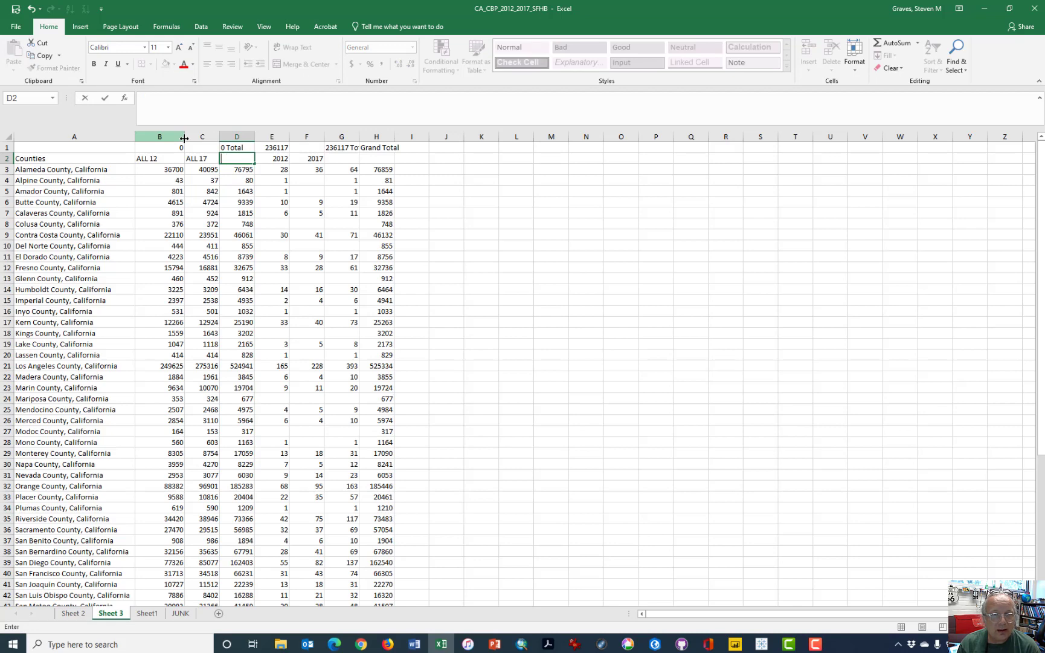
type("INC")
key("BackSpace")
key("BackSpace")
key("BackSpace")
type("DIF")
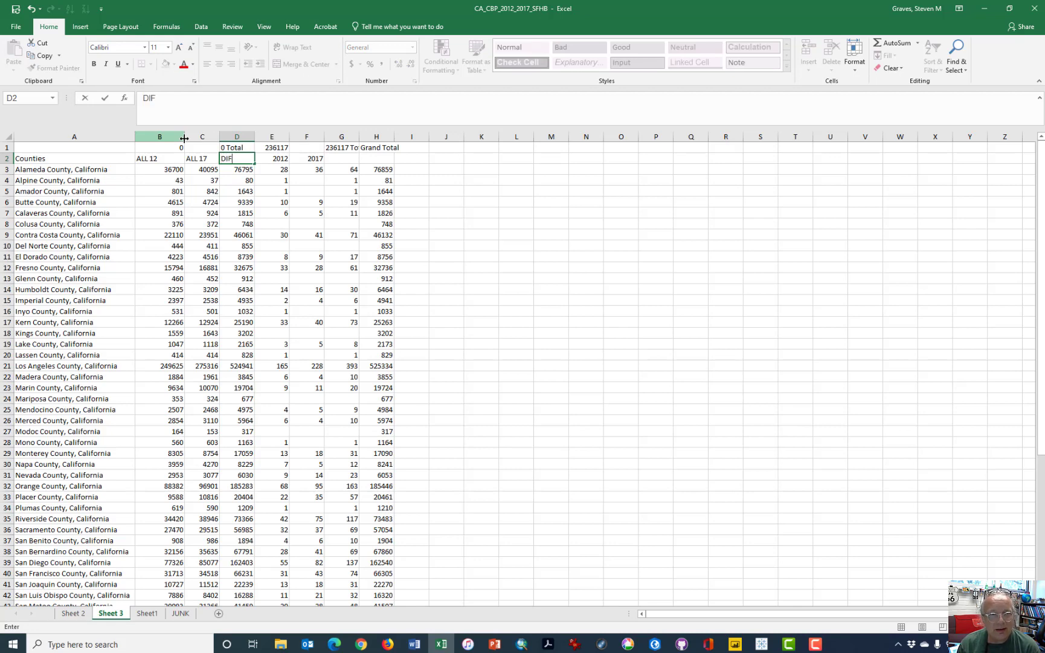
type("ALL")
key("Tab")
- Rename the year headers under code 236117 in cells E2 and F2 as SFHB12 and SFHB17
key("Up")
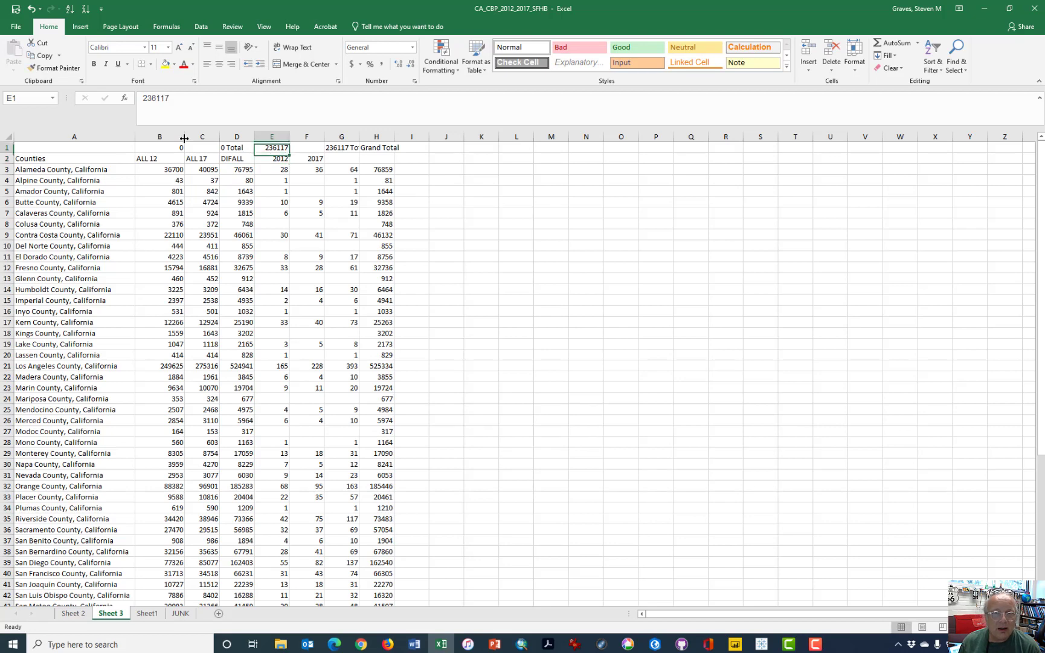
key("Down")
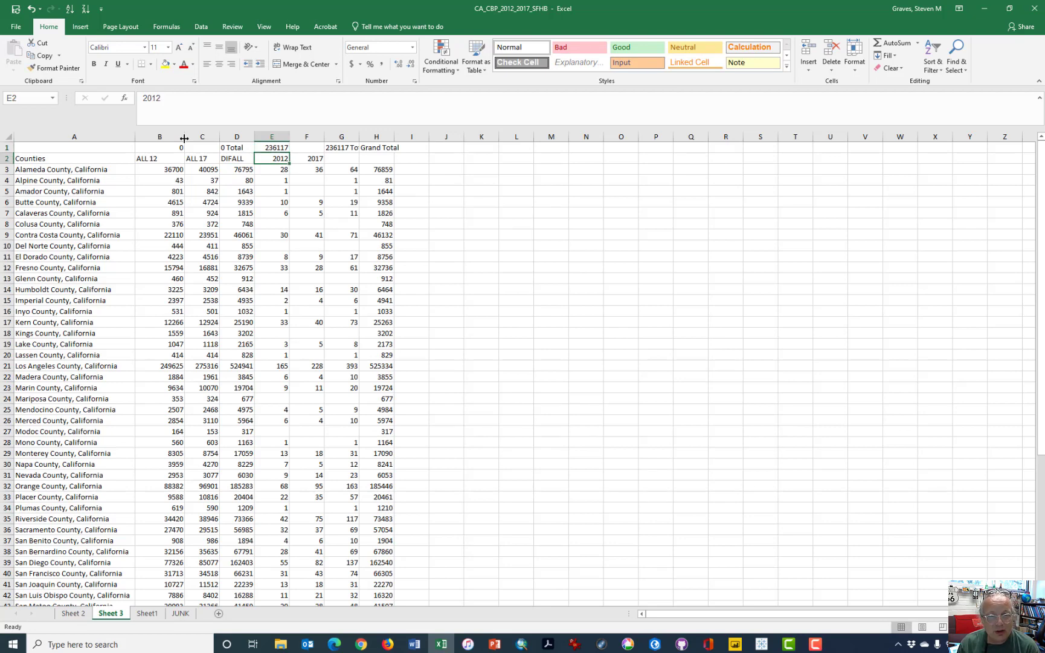
type("S")
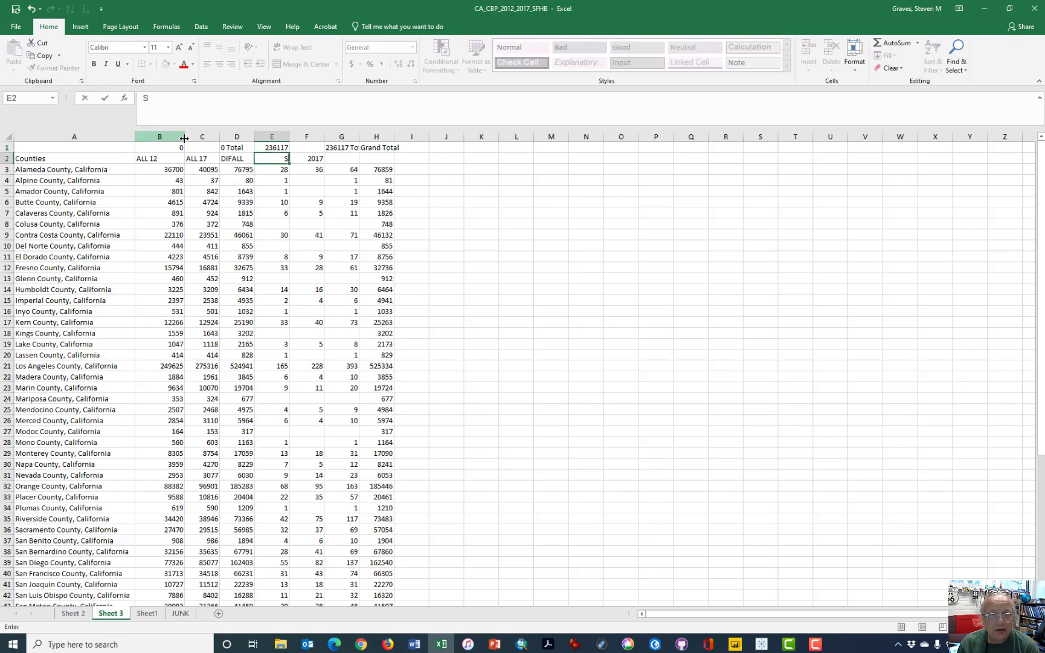
type("FHB12")
key("Tab")
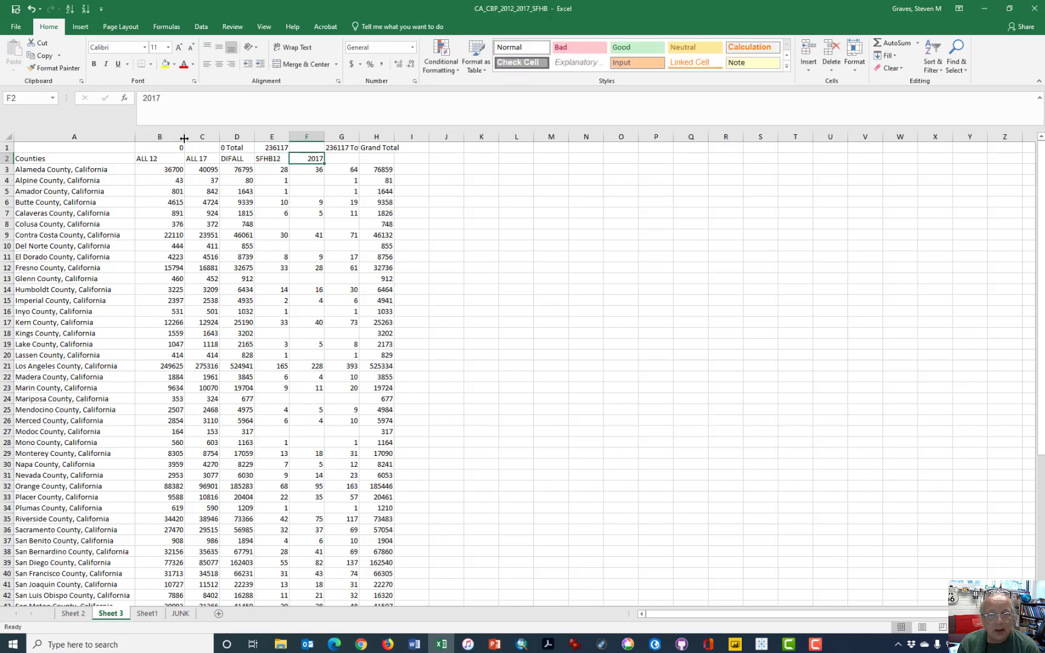
type("SF")
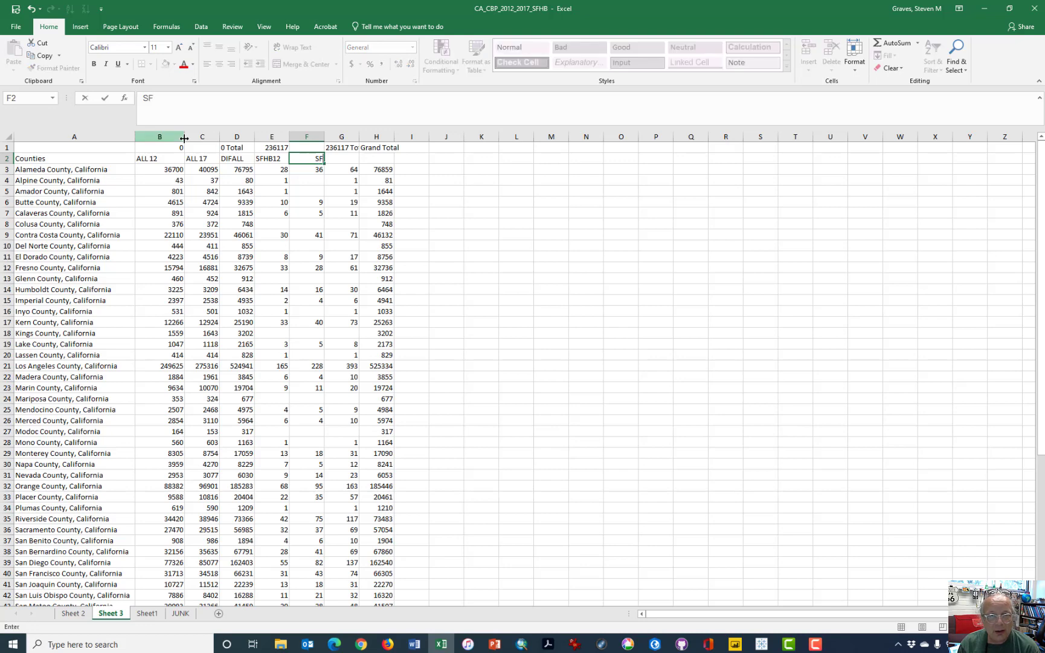
type("HB17")
key("Tab")
- Enter the headers DIFSFHB in cell G2 and PctDIFSFHB in cell H2
type("D")
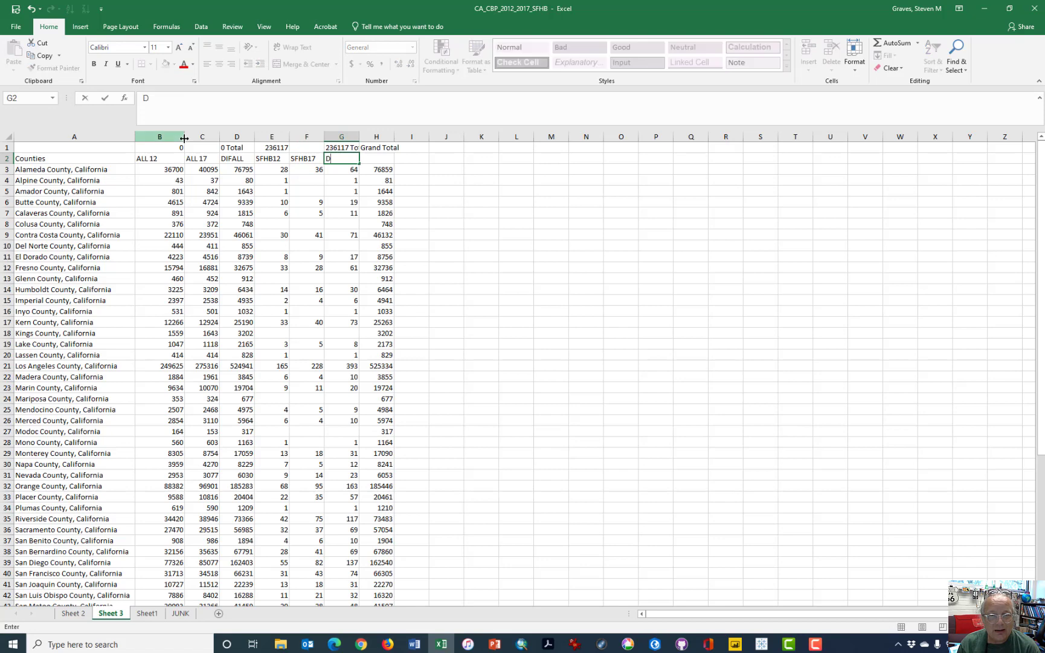
type("IFSFHB")
key("Tab")
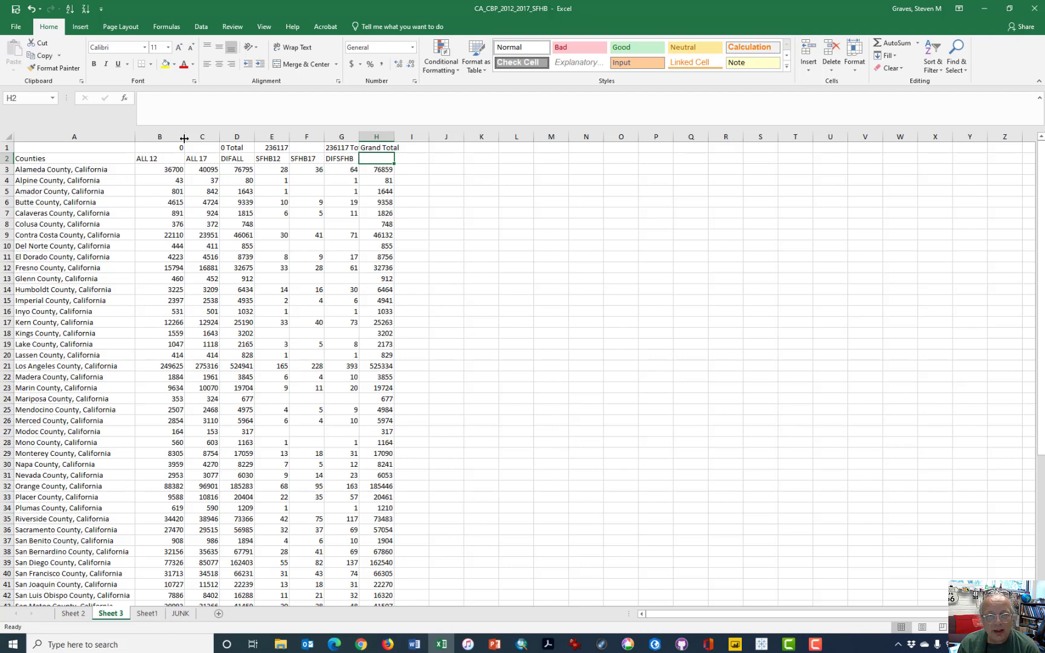
type("P")
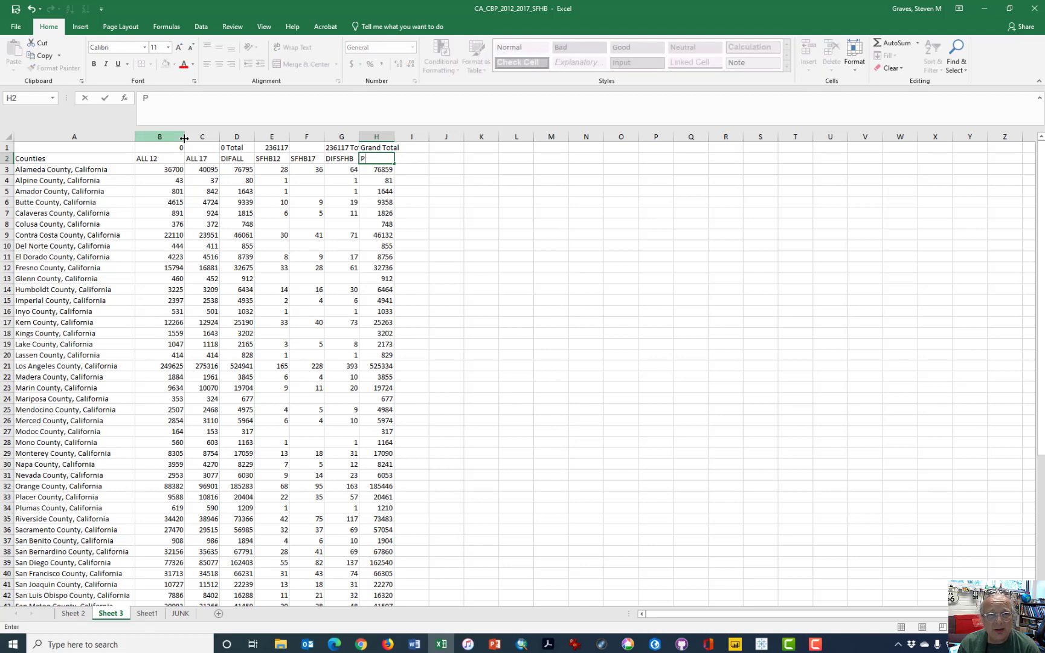
type("ctDIFSFHB")
key("Left")
- Delete the first row holding the leftover code and total labels above the new headers
key("Left")
key("Left")
key("Left")
key("Left")
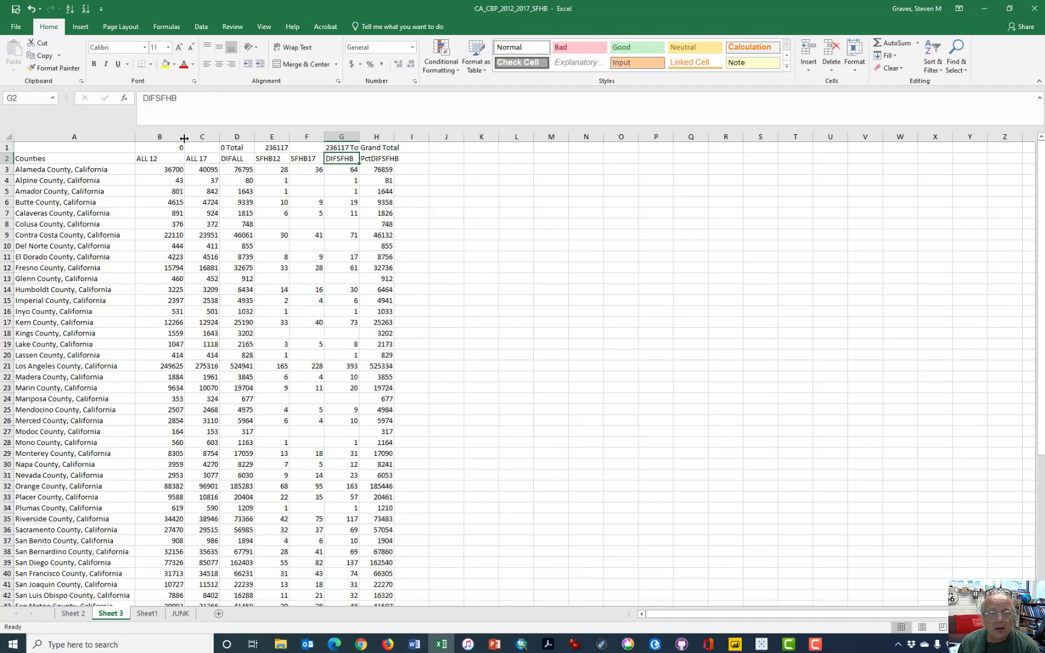
key("Left")
key("Left")
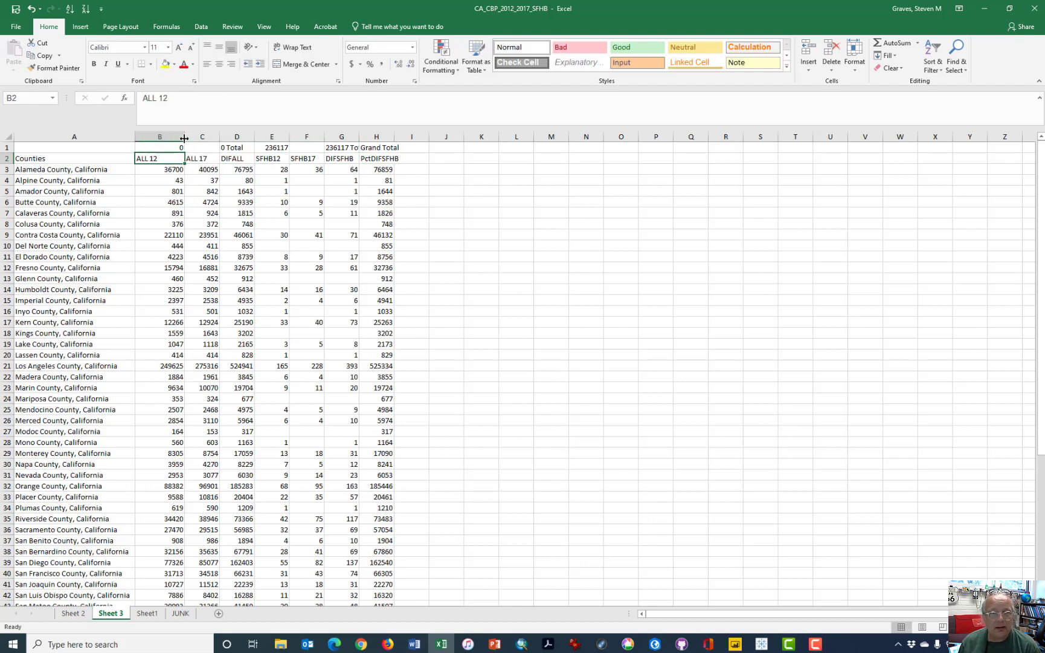
key("Up")
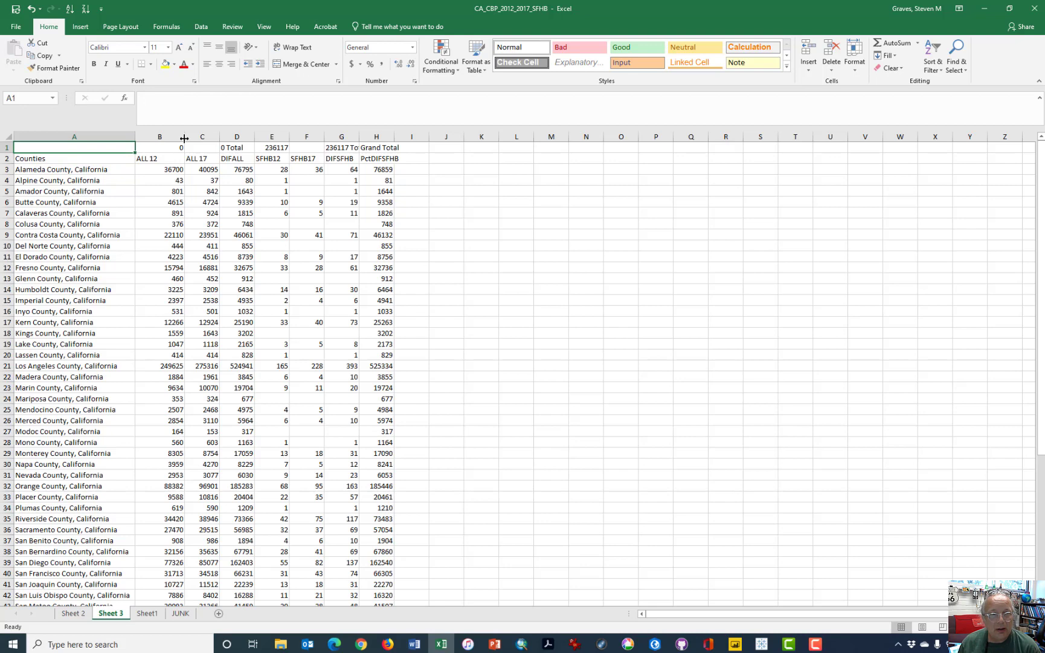
left_click(6, 146)
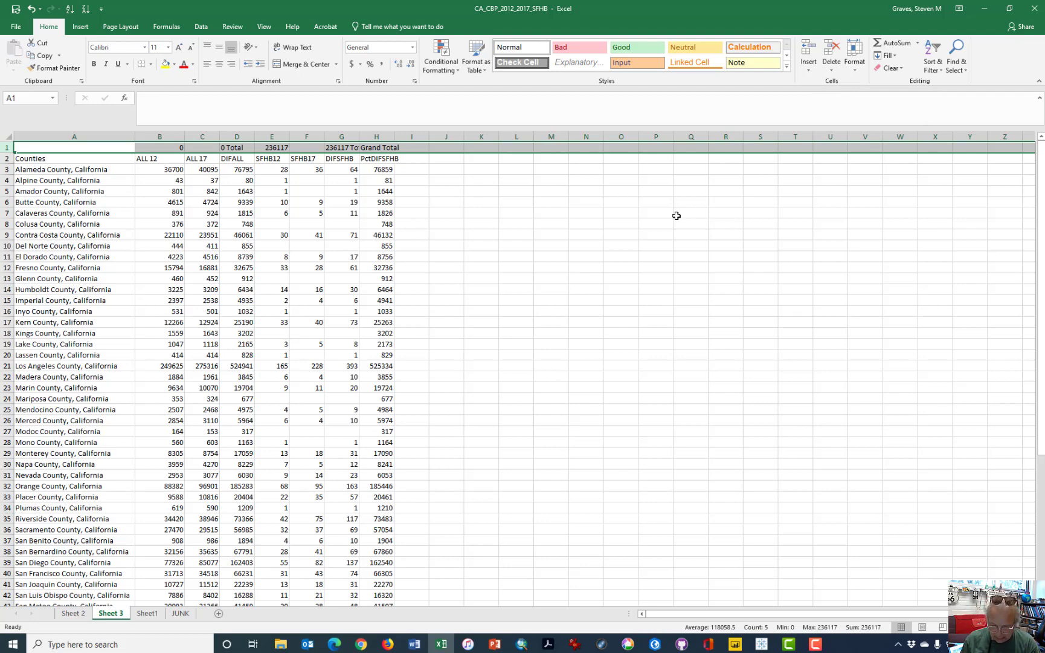
key("alt+h")
key("d")
key("r")
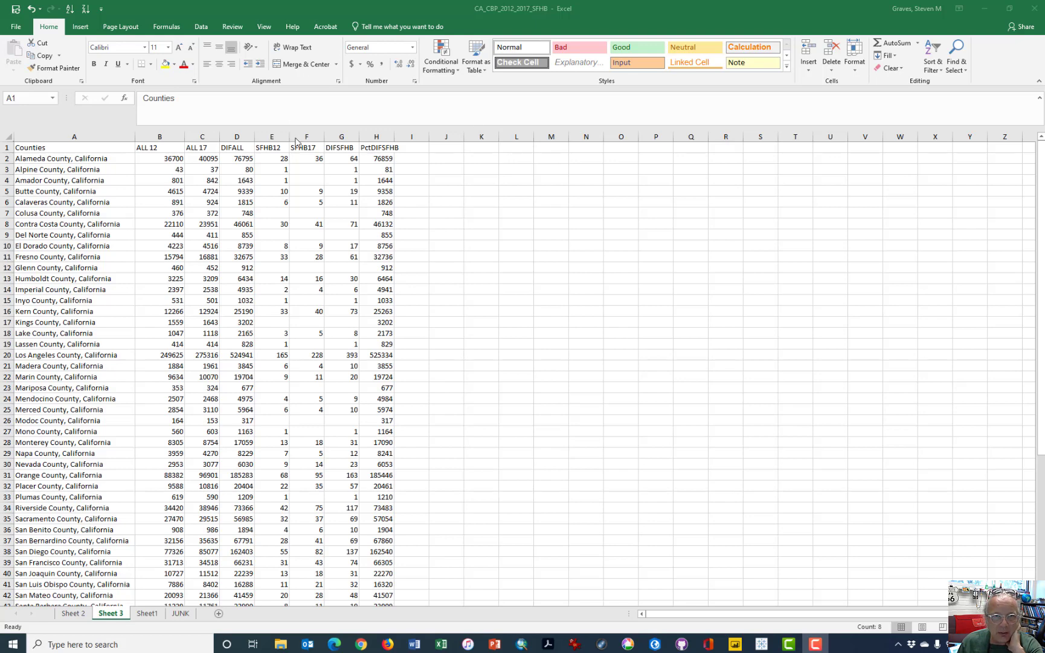
left_click(275, 139)
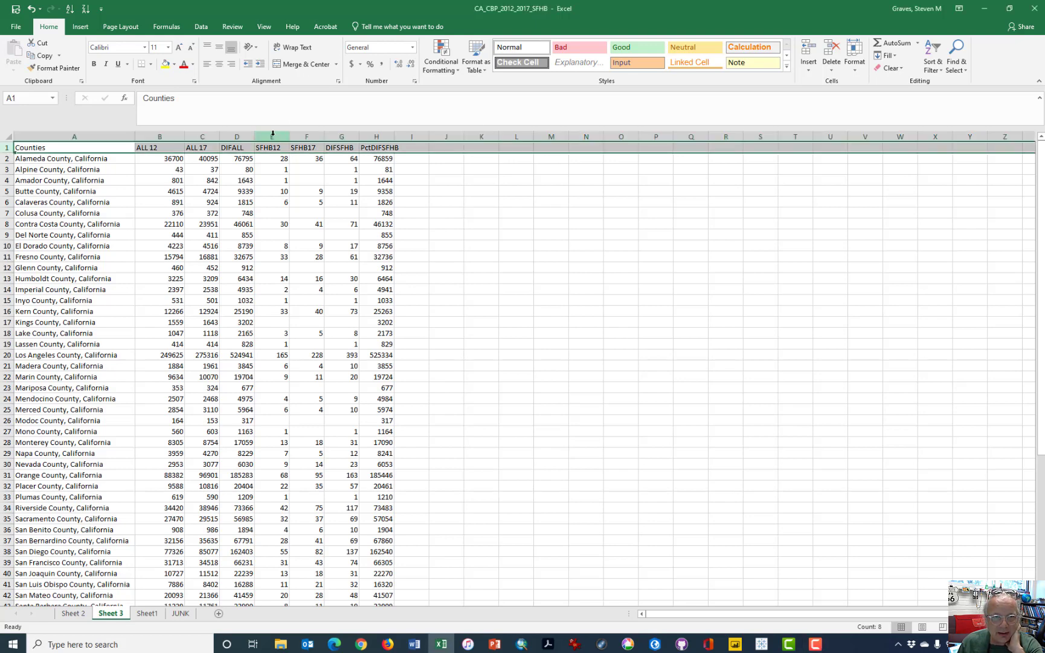
left_click(272, 135)
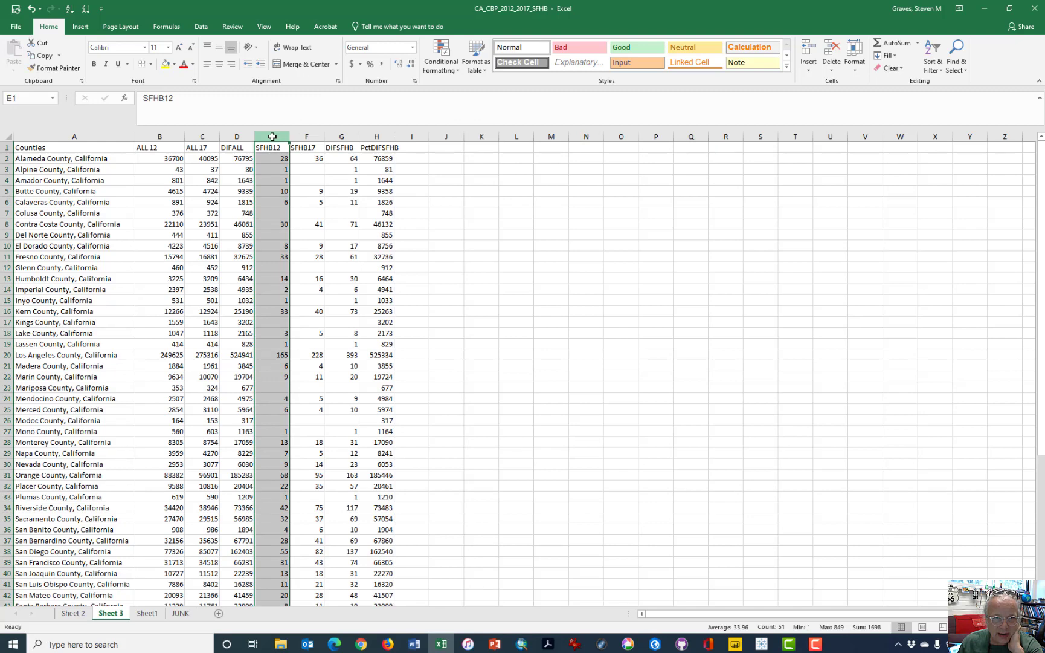
left_click(273, 151)
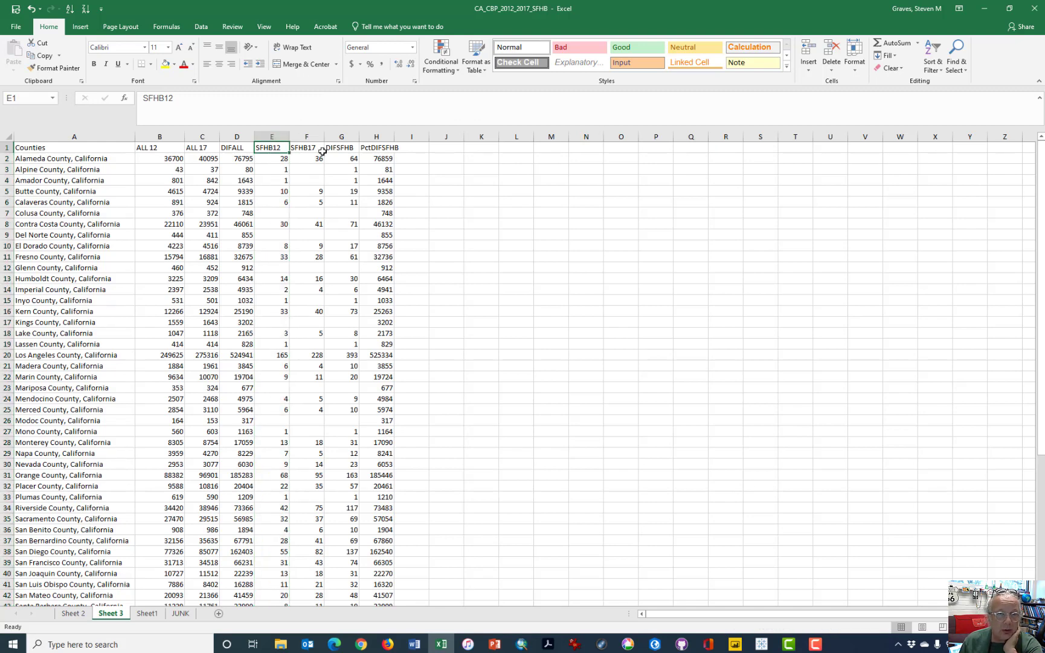
key("Down")
key("Right")
key("Up")
key("Left")
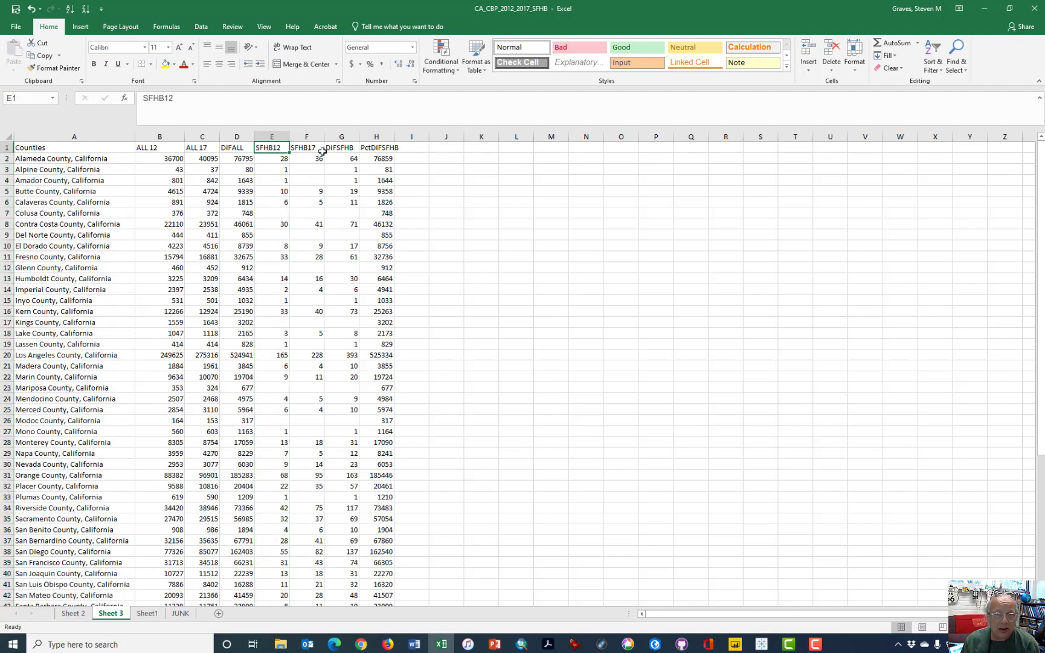
key("Down")
key("Up")
key("Down")
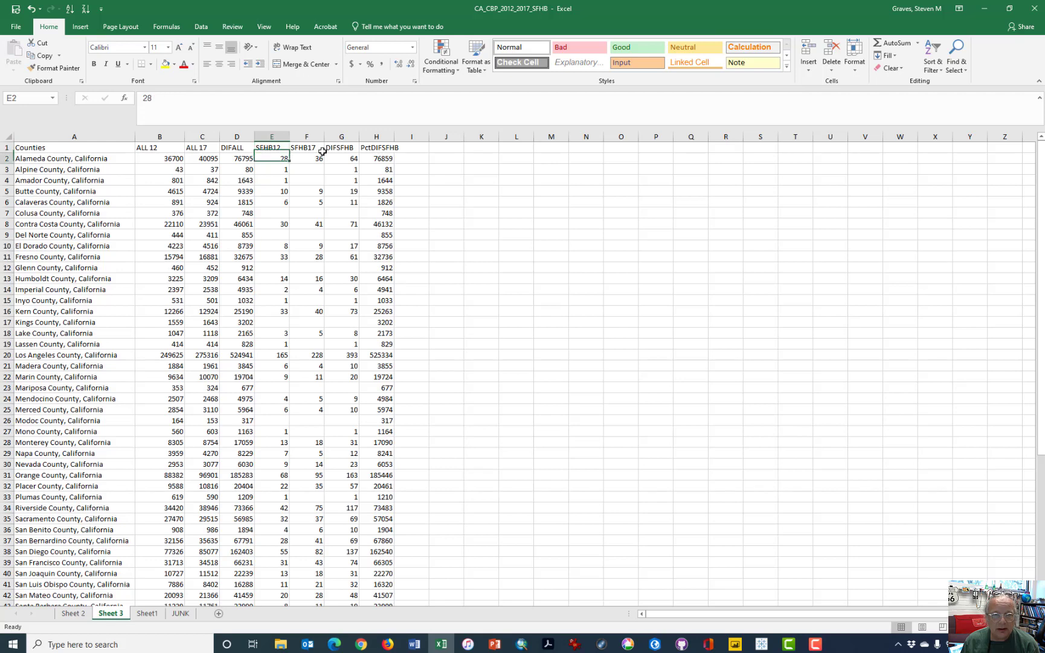
key("Right")
key("Up")
key("Left")
key("Down")
key("Up")
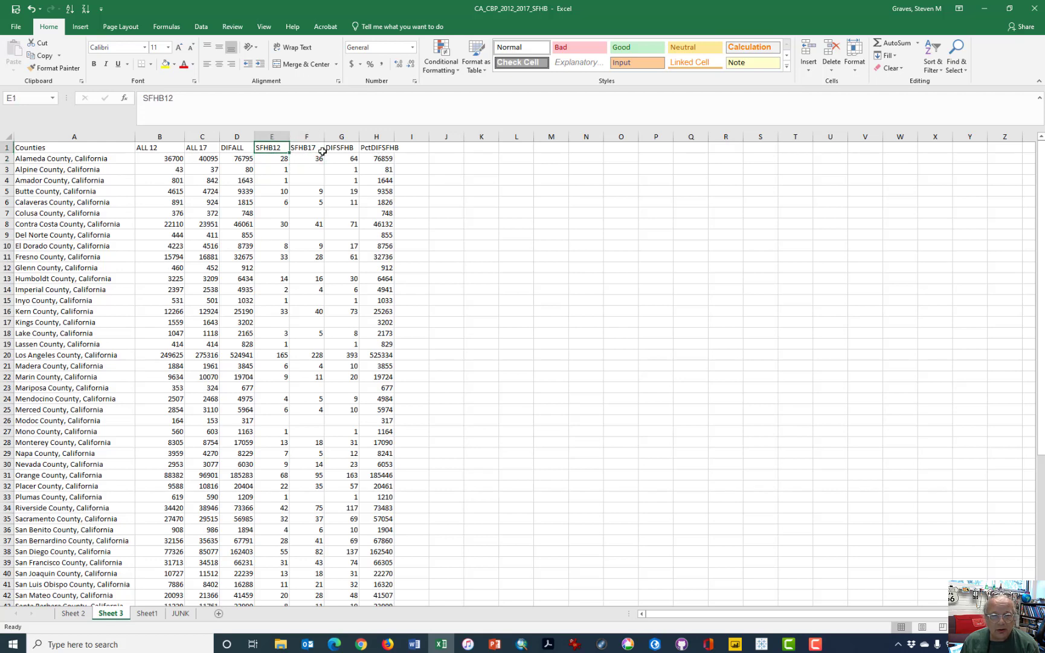
- Try inserting an entire column before the SFHB12 column and undo the insertion
key("shift+Down")
key("shift+Down")
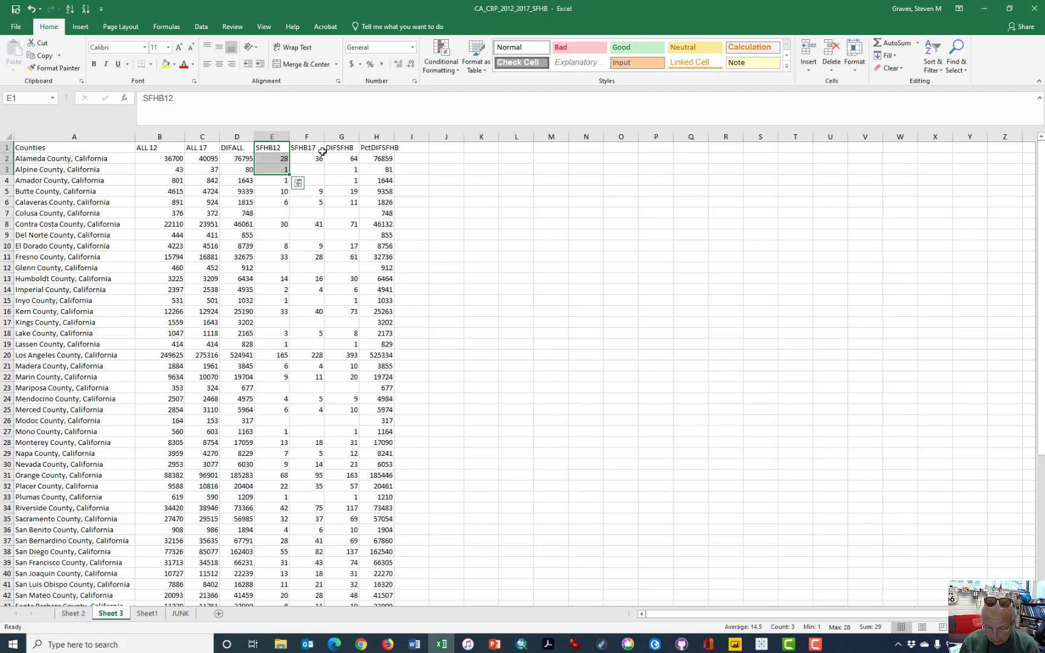
key("alt+i")
key("e")
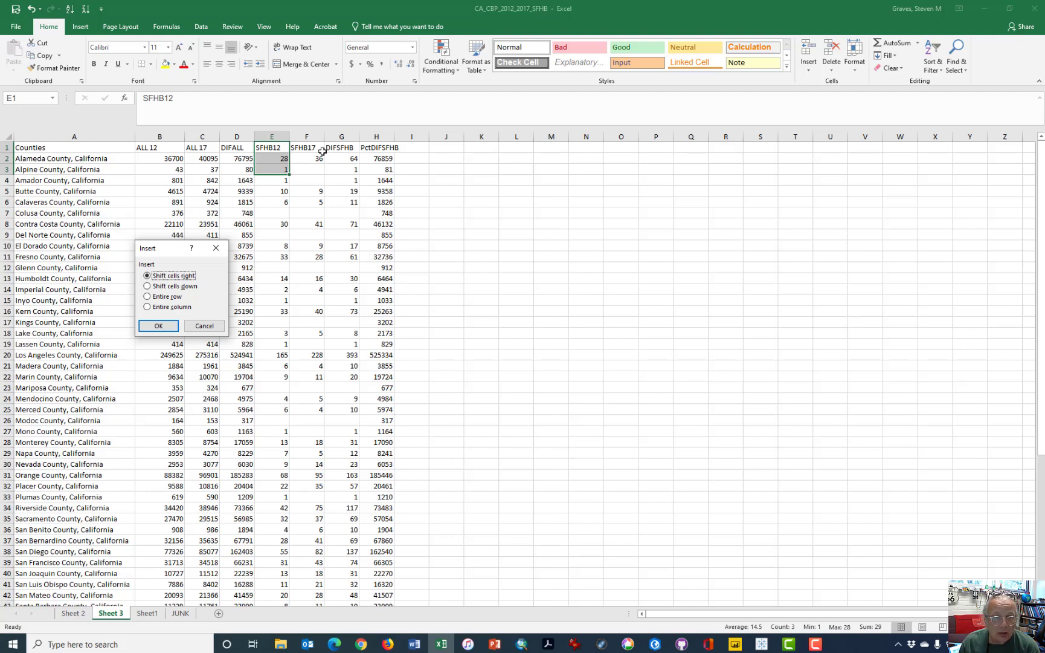
key("c")
key("Return")
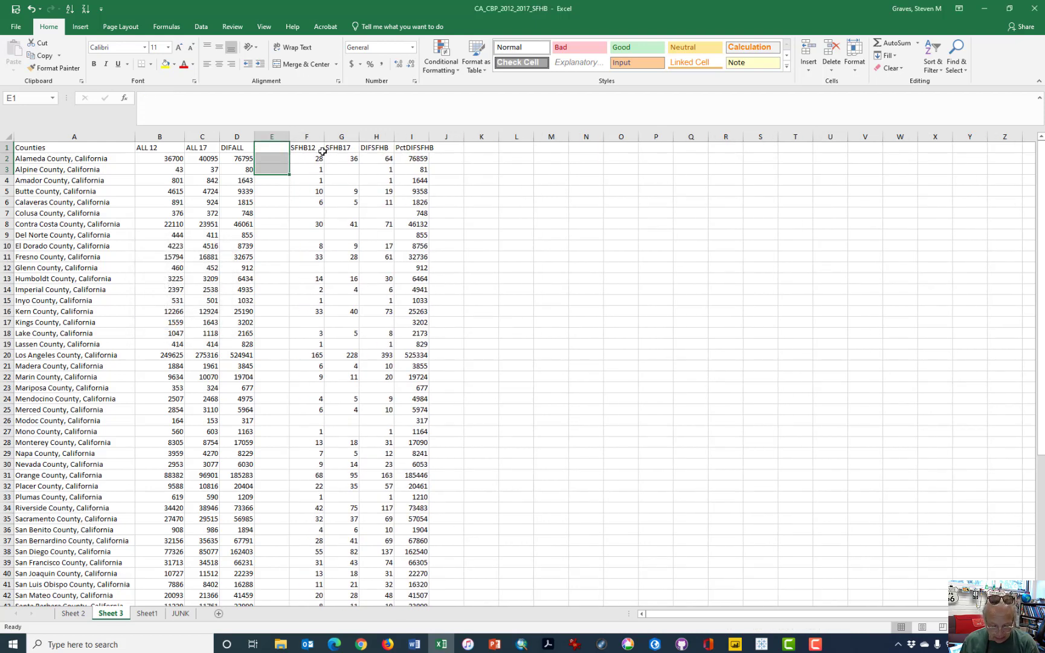
key("ctrl+z")
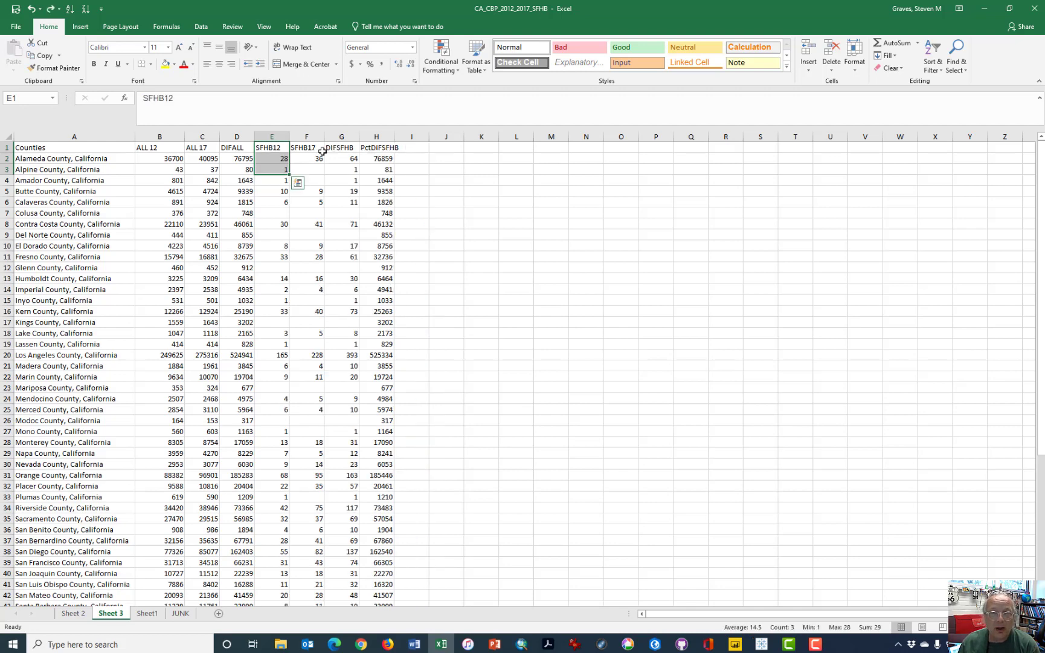
- Insert a blank column between the DIFALL and SFHB12 columns
left_click(282, 138)
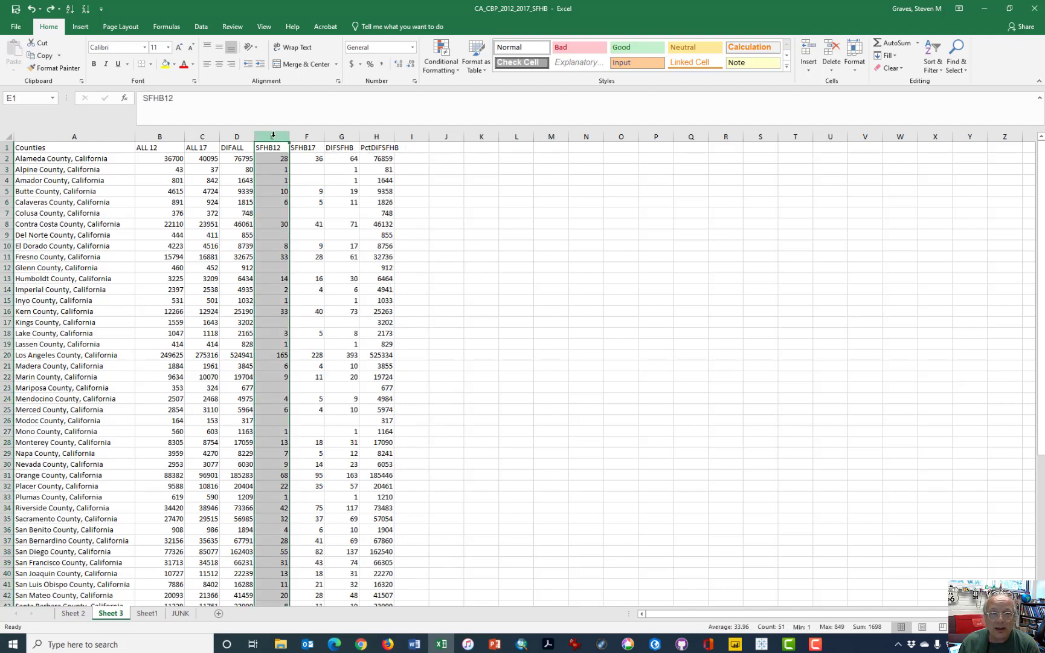
left_click(811, 55)
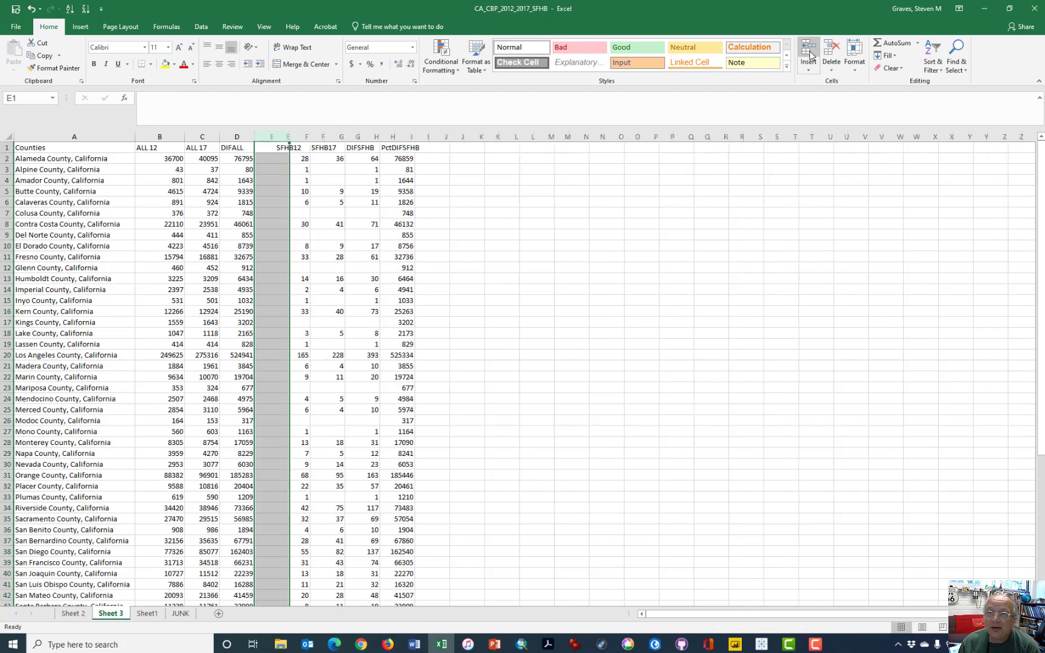
left_click(490, 224)
- Enter the header PctDifALL in cell E1 of the blank column
left_click(321, 169)
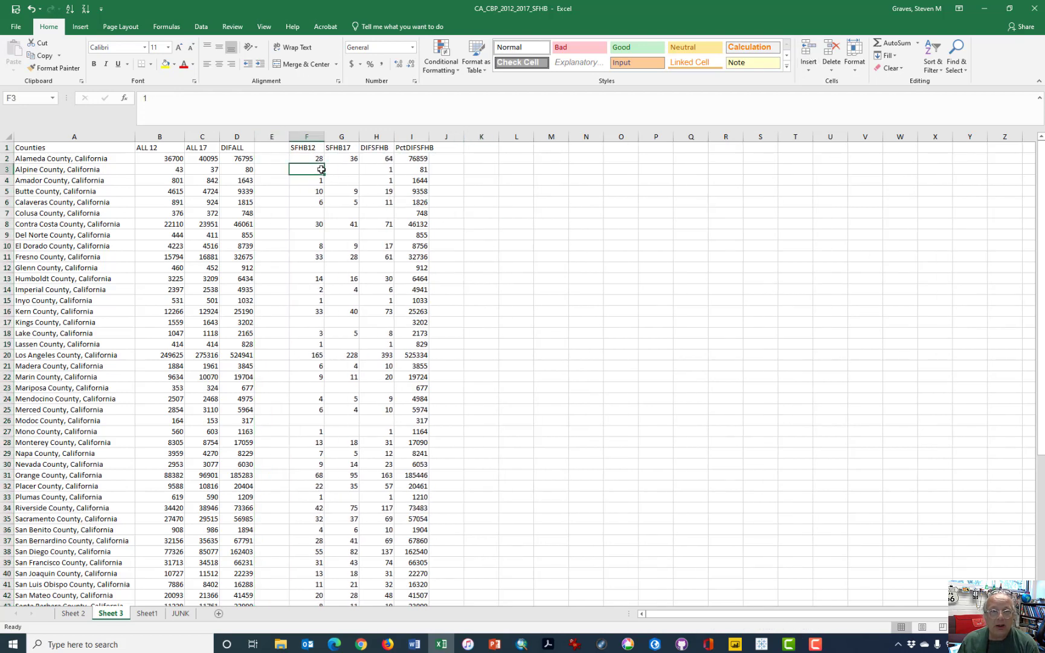
key("Left")
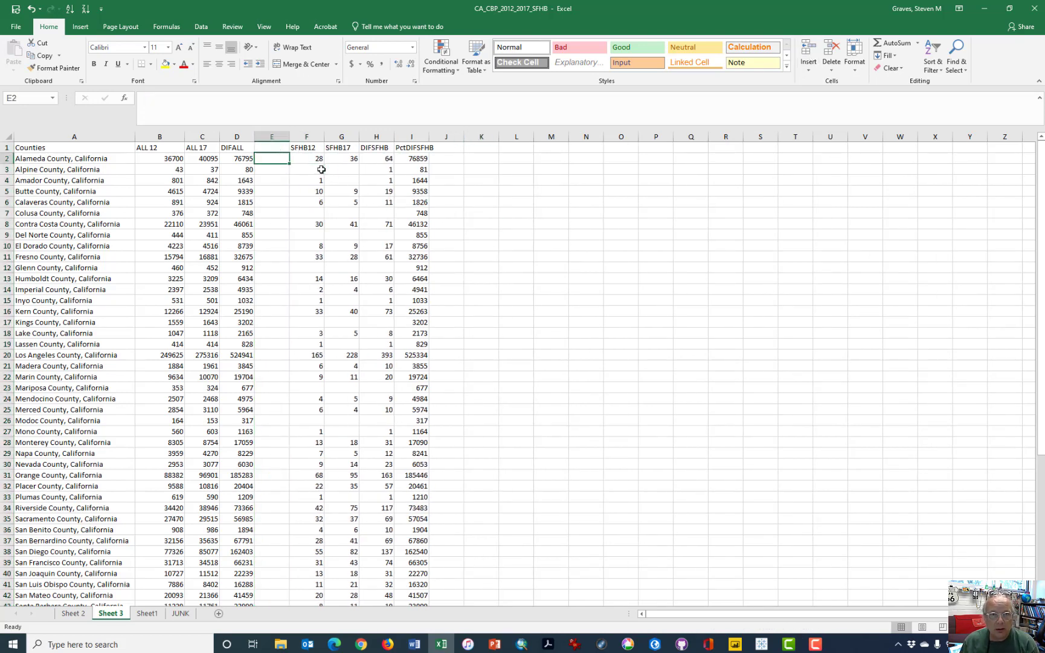
key("Up")
key("Up")
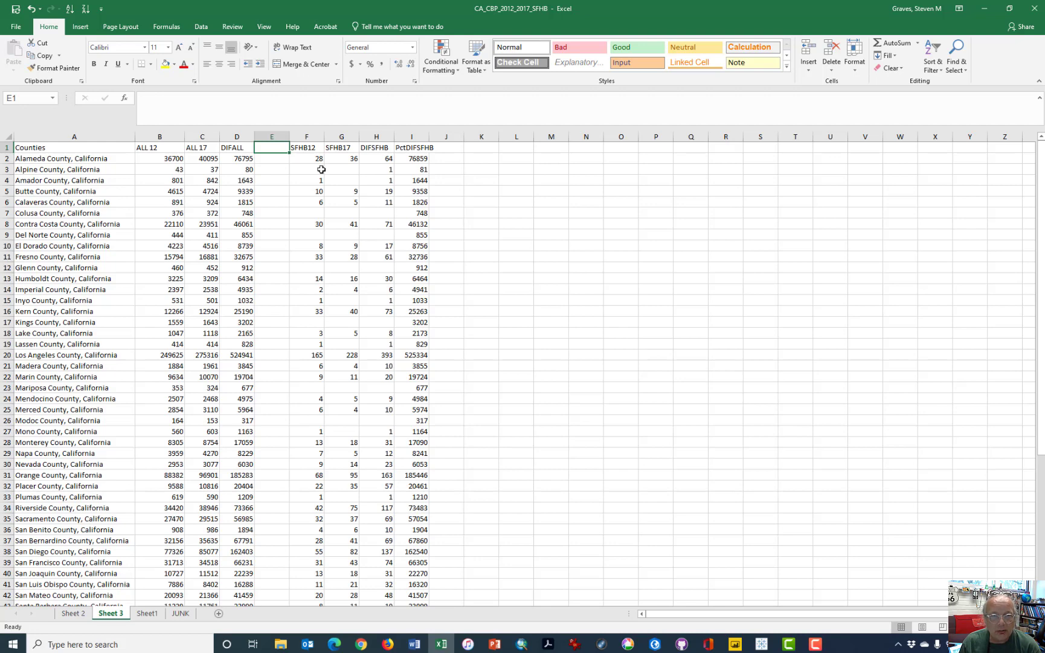
type("P")
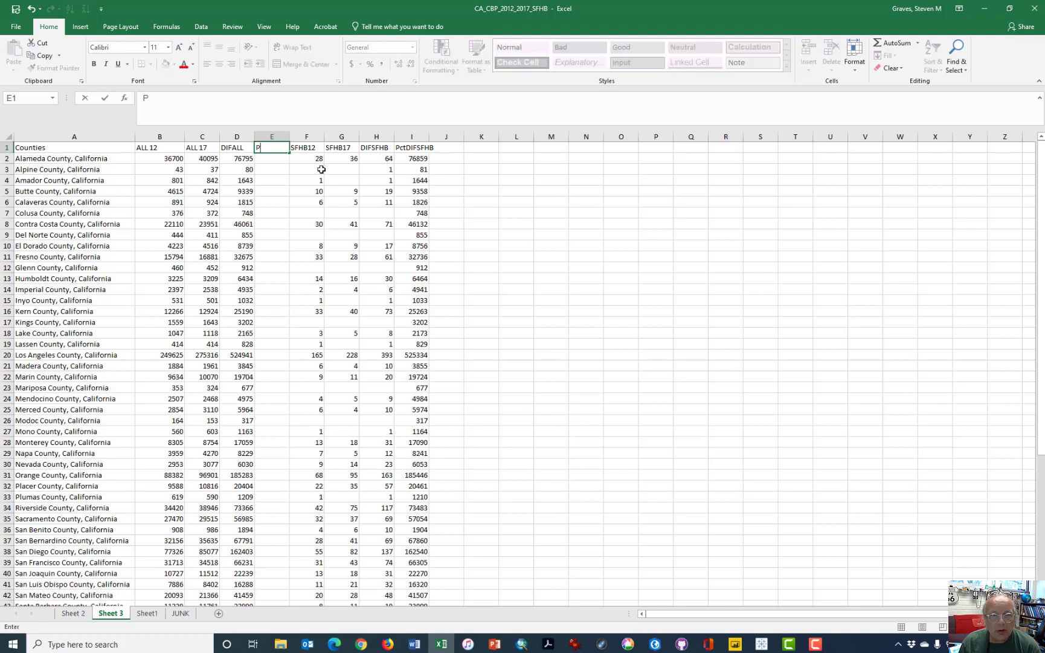
type("ctDifALL")
key("Return")
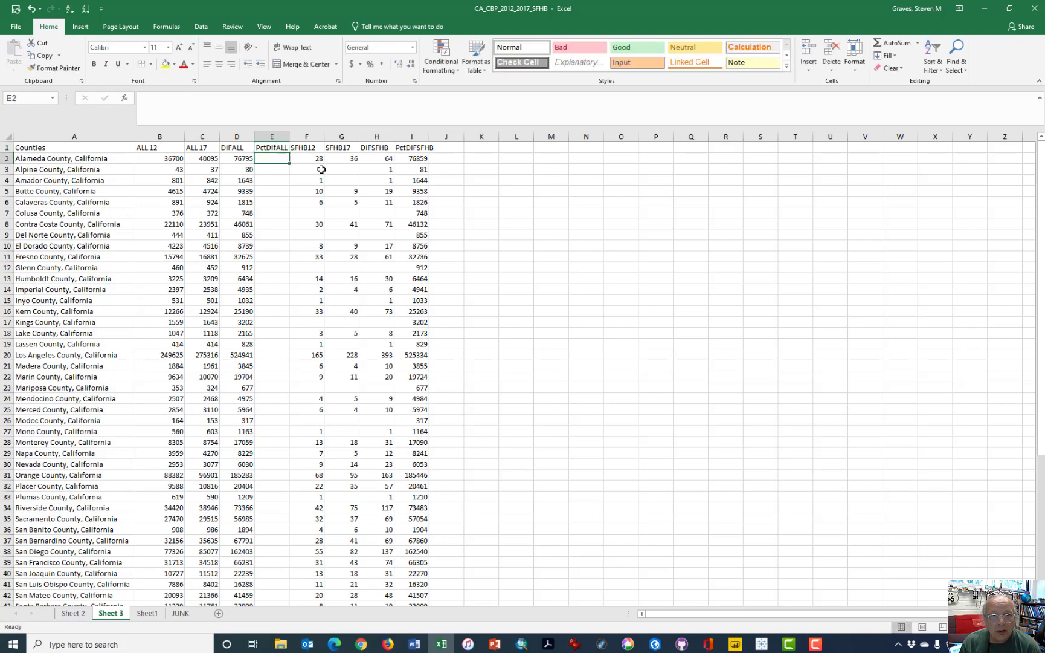
- Apply the Good cell style to all DIFALL values in D2:D60
key("Left")
key("Right")
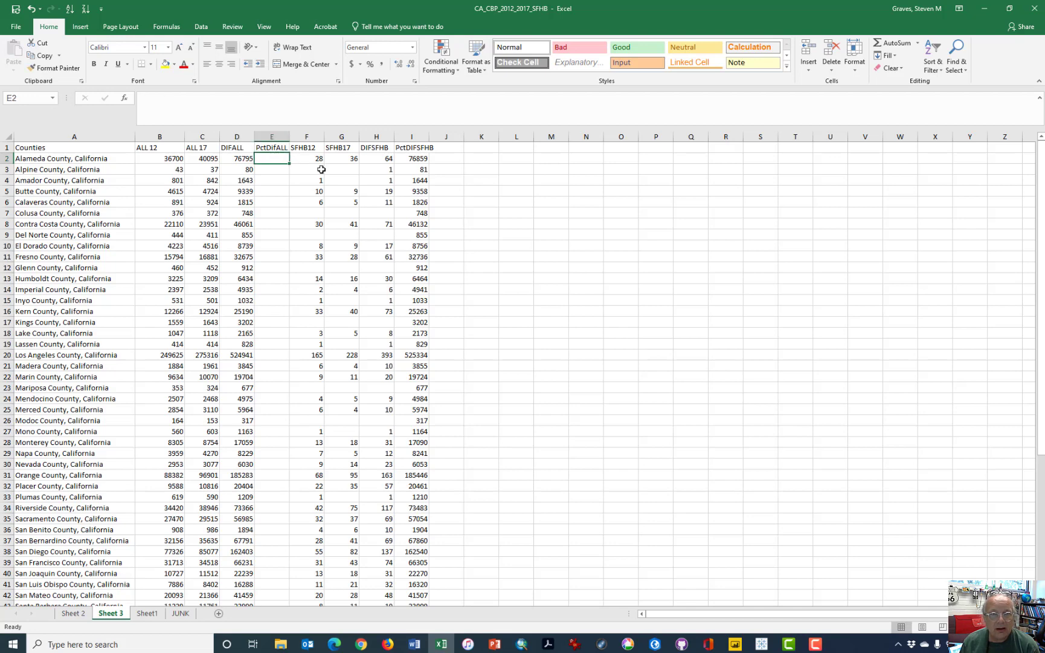
key("Left")
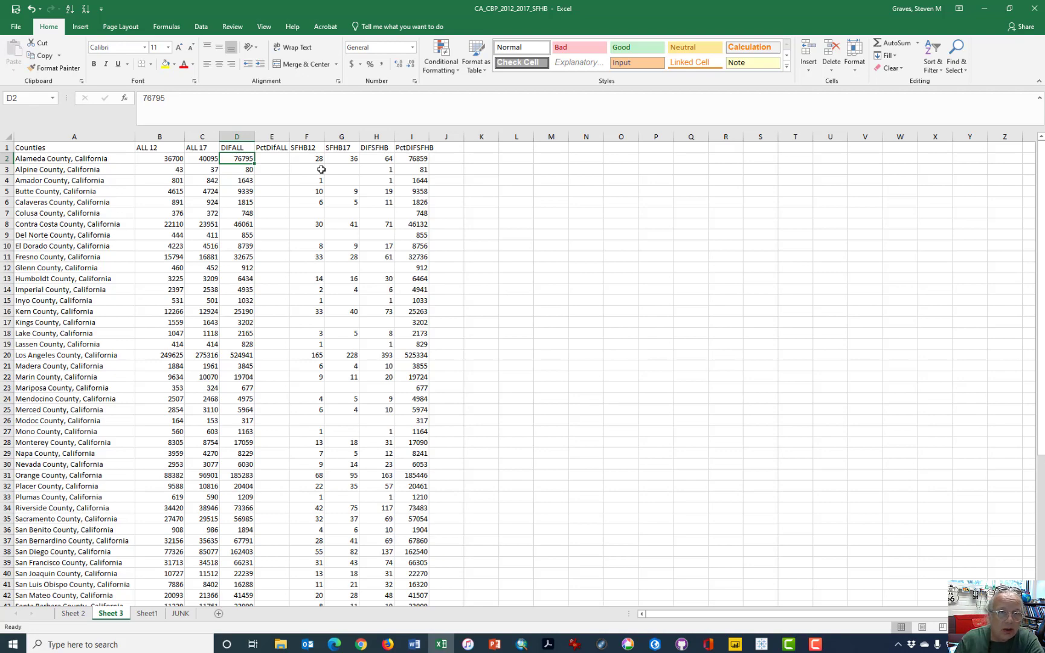
key("ctrl+shift+Down")
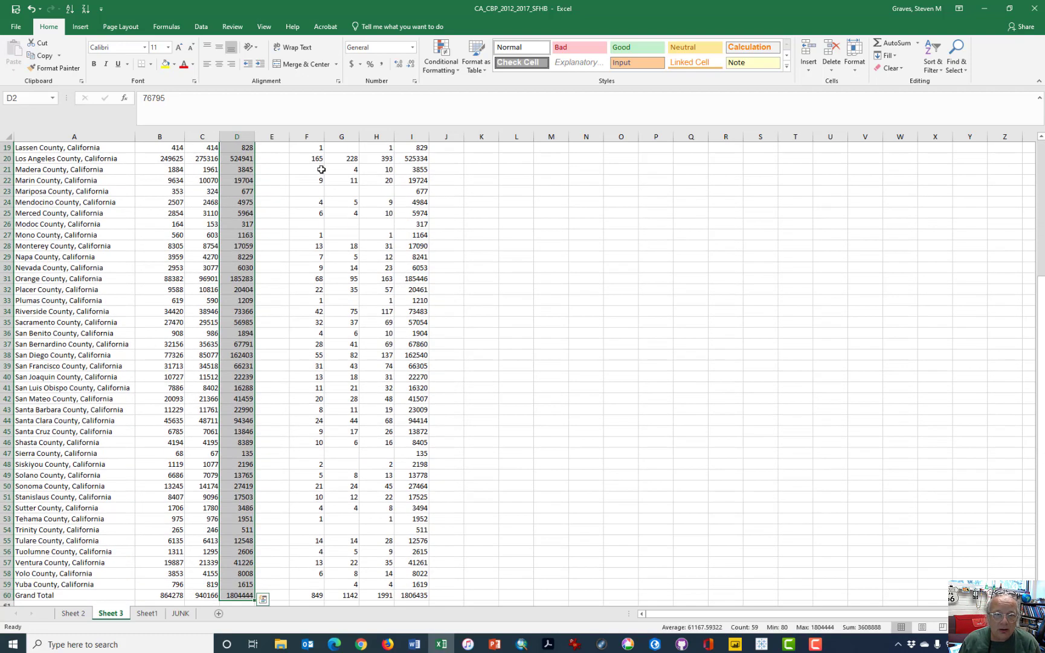
left_click(628, 53)
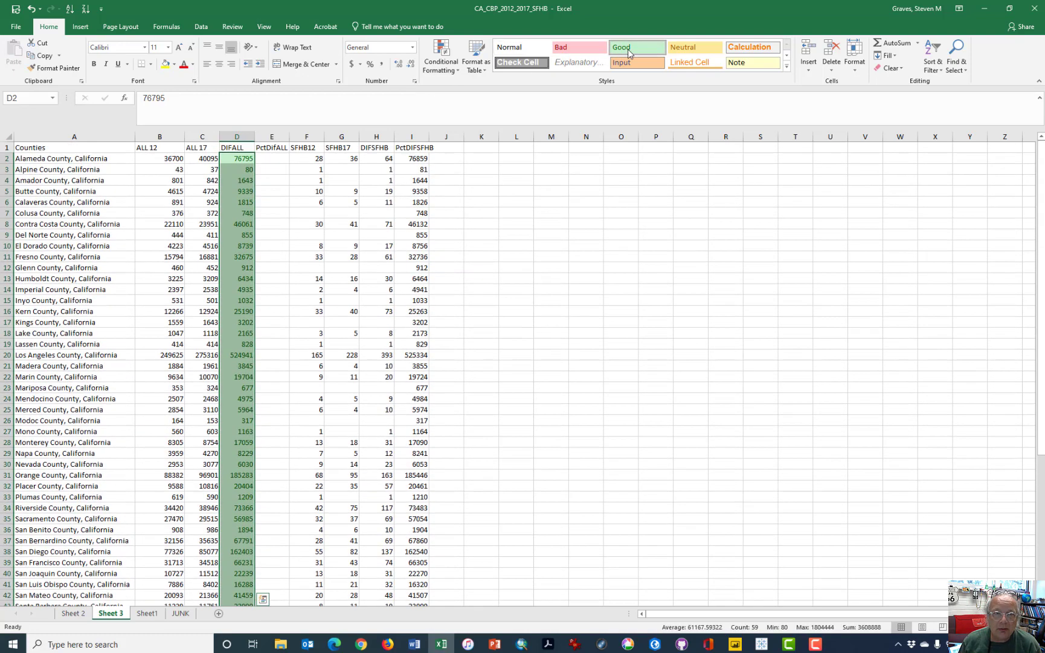
- Apply the Good cell style to the DIFSFHB cells from H2 down to the Grand Total in row 60
key("Right")
key("Right")
key("Right")
key("Right")
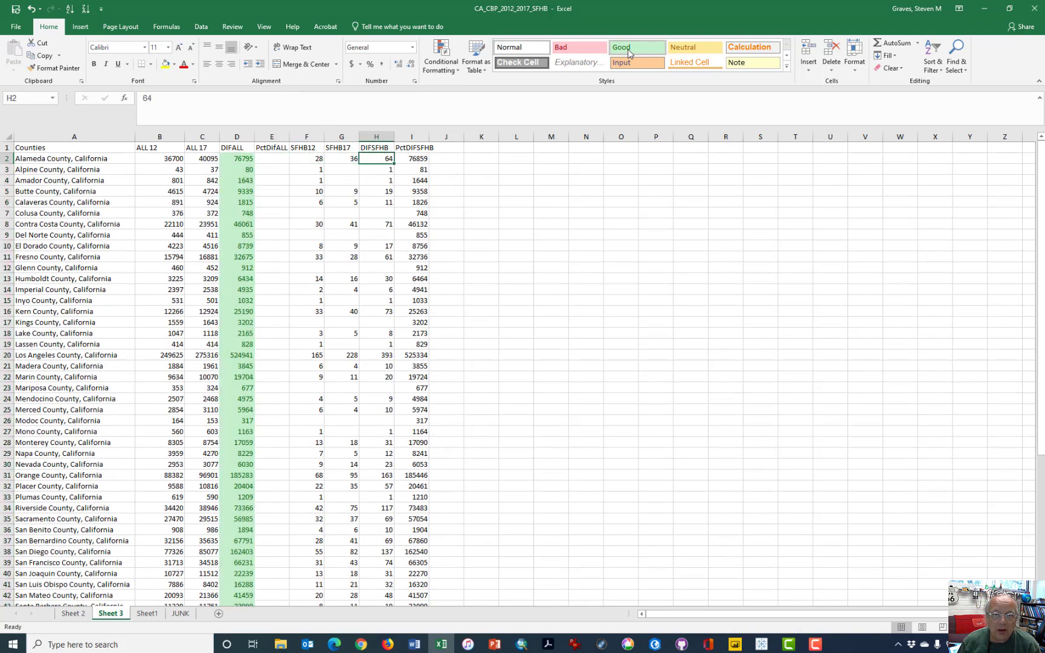
key("shift+Down")
key("shift+Down")
key("shift+Down")
key("shift+Down")
key("shift+Down")
key("shift+Down")
key("shift+Down")
key("shift+Down")
key("shift+Down")
key("shift+Down")
key("shift+Down")
key("shift+Down")
key("shift+Down")
key("shift+Down")
key("shift+Down")
key("shift+Down")
key("shift+Down")
key("shift+Down")
key("shift+Down")
key("shift+Down")
key("shift+Down")
key("shift+Down")
key("shift+Down")
key("shift+Down")
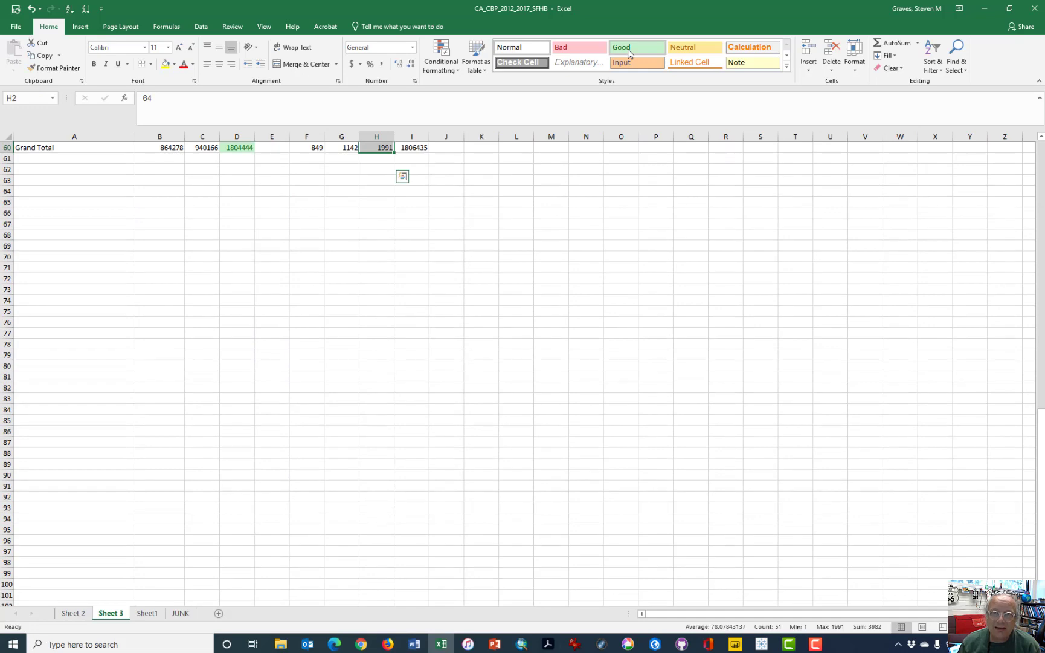
left_click(628, 54)
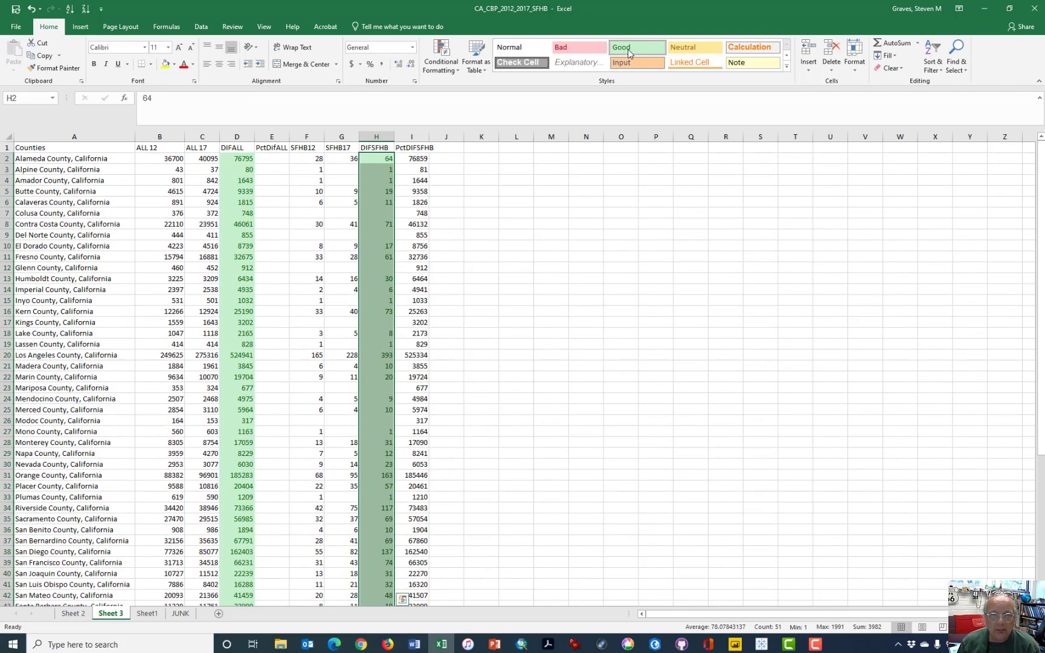
- Clear the DIFALL values from D2 down to the Grand Total row, keeping the header and green cell style
key("Up")
key("Left")
key("Down")
key("Down")
key("Left")
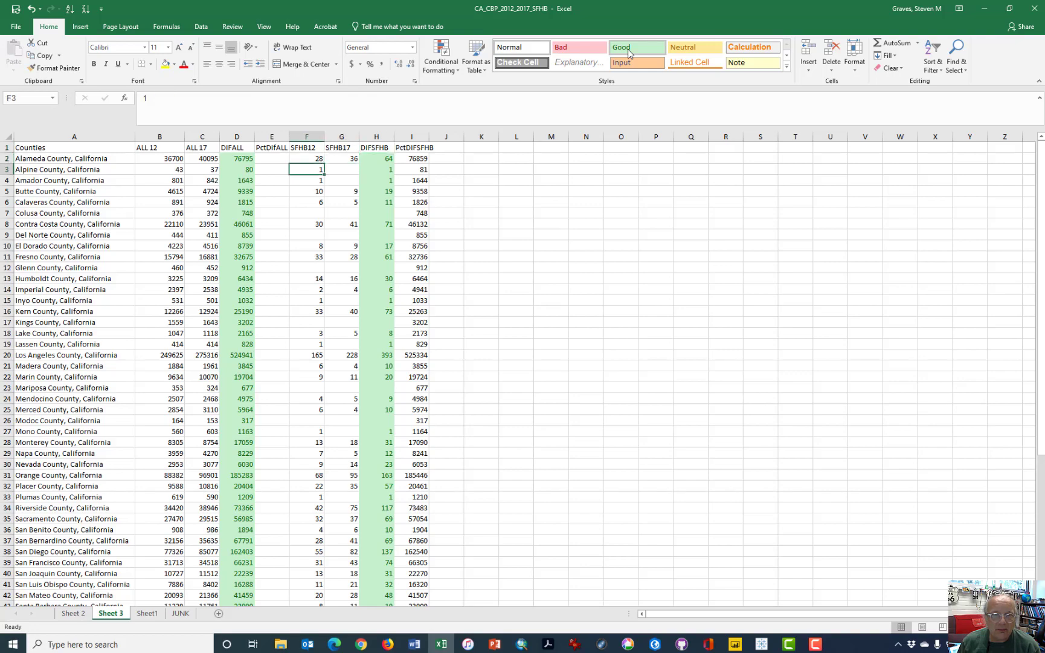
key("Left")
key("Left")
key("Up")
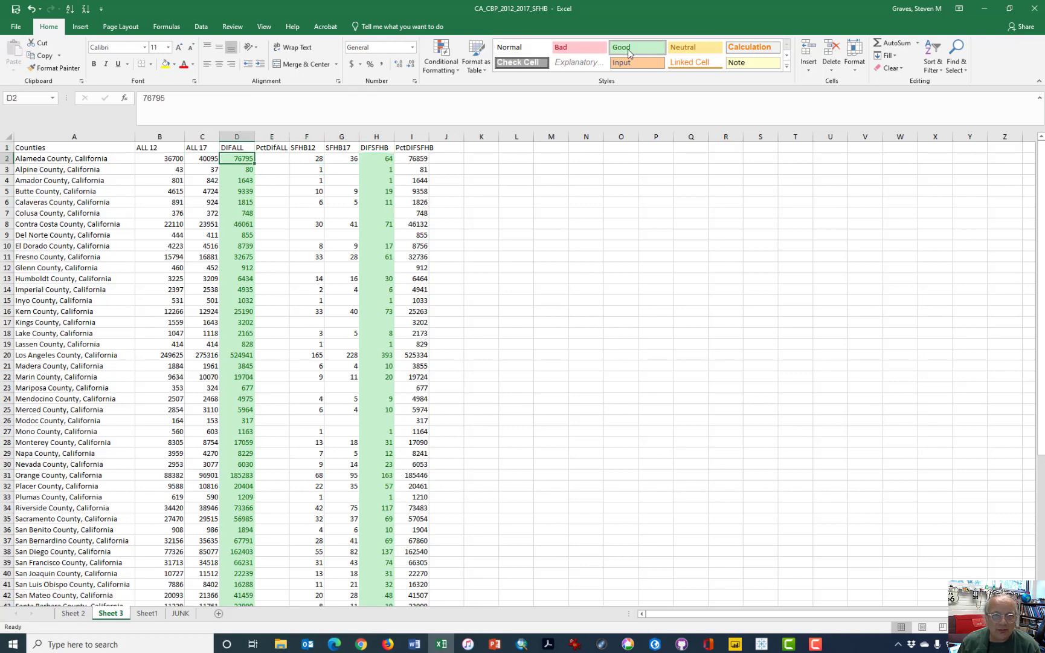
key("ctrl+shift+Down")
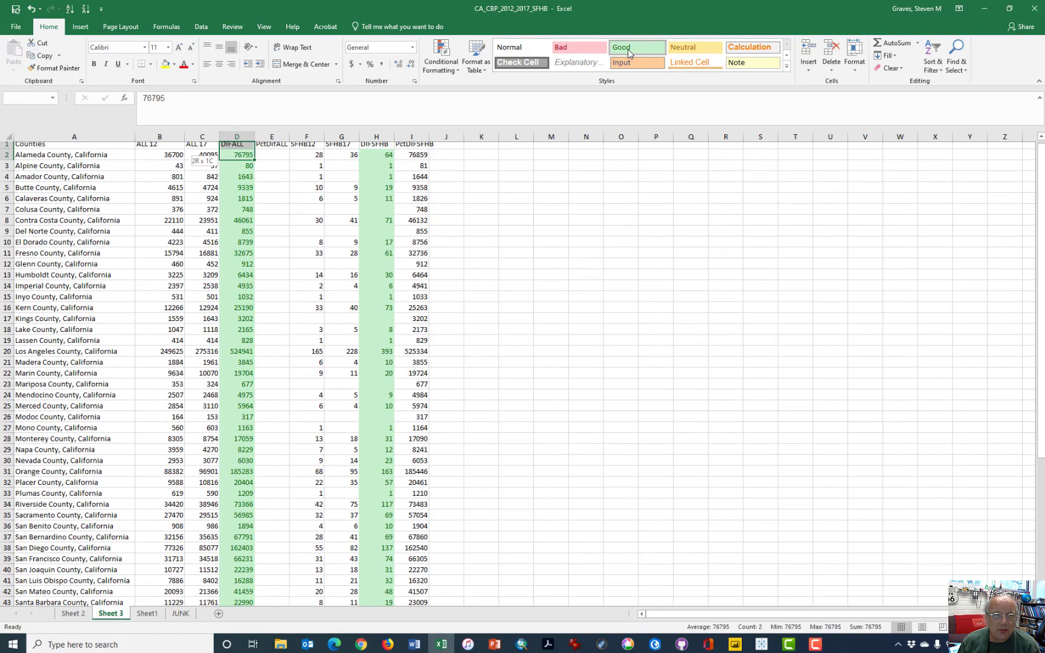
key("Delete")
- Clear the DIFSFHB values from H2 down to the Grand Total row, keeping the header and green cell style
key("Up")
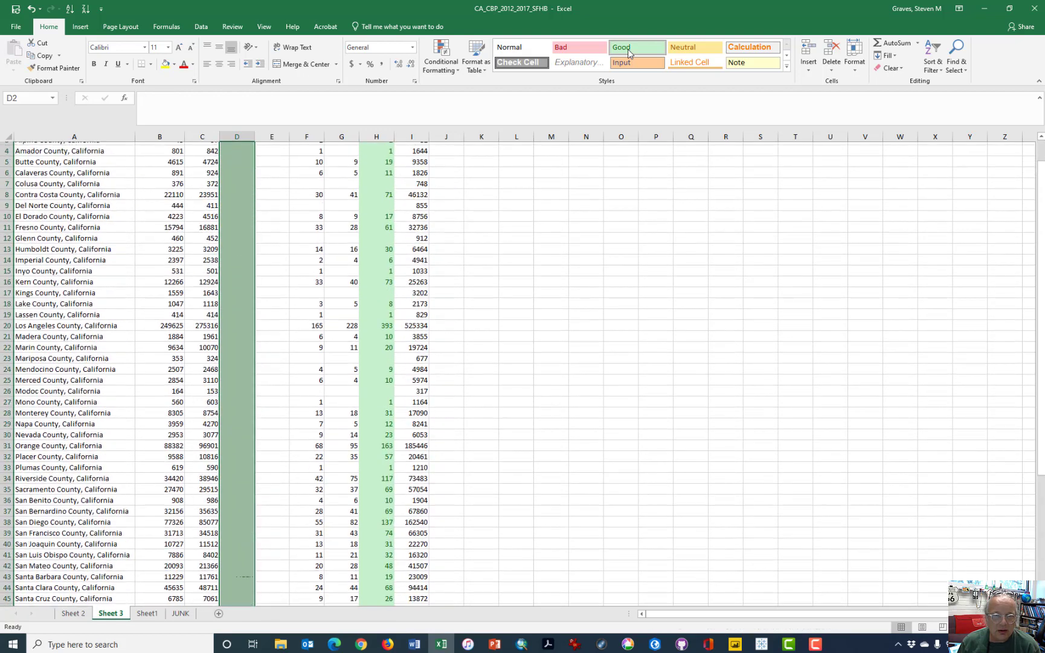
key("Right")
key("Right")
key("Right")
key("Right")
key("Down")
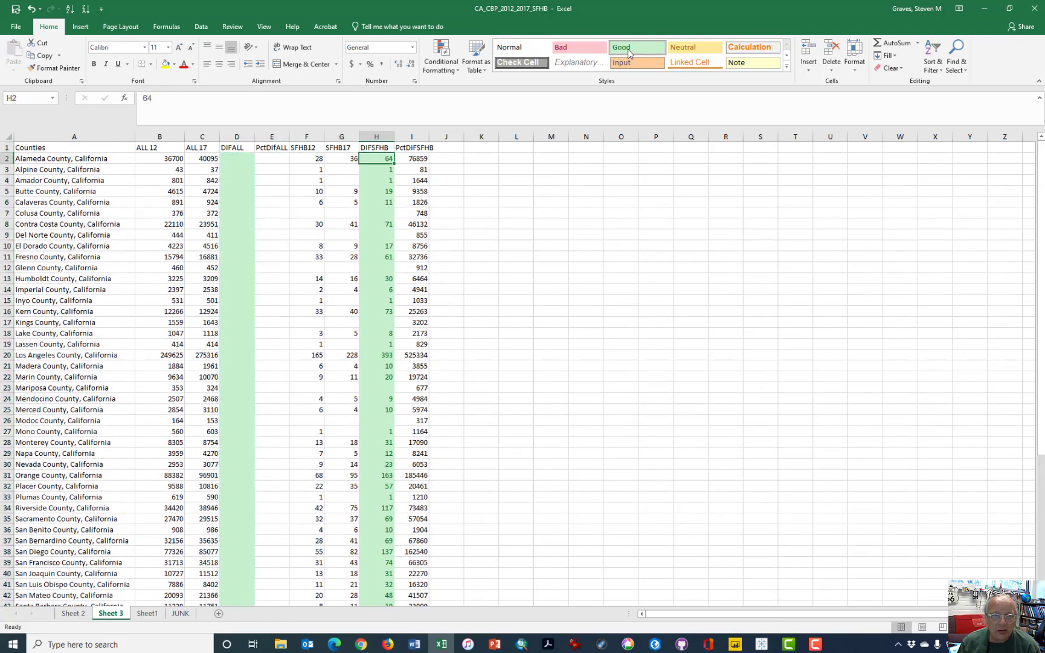
key("shift+Down")
key("shift+Down")
key("shift+Down")
key("shift+Down")
key("shift+Down")
key("shift+Down")
key("shift+Down")
key("shift+Down")
key("shift+Down")
key("shift+Down")
key("shift+Down")
key("shift+Down")
key("shift+Down")
key("shift+Down")
key("shift+Down")
key("shift+Down")
key("shift+Down")
key("shift+Down")
key("shift+Down")
key("shift+Down")
key("ctrl+shift+Down")
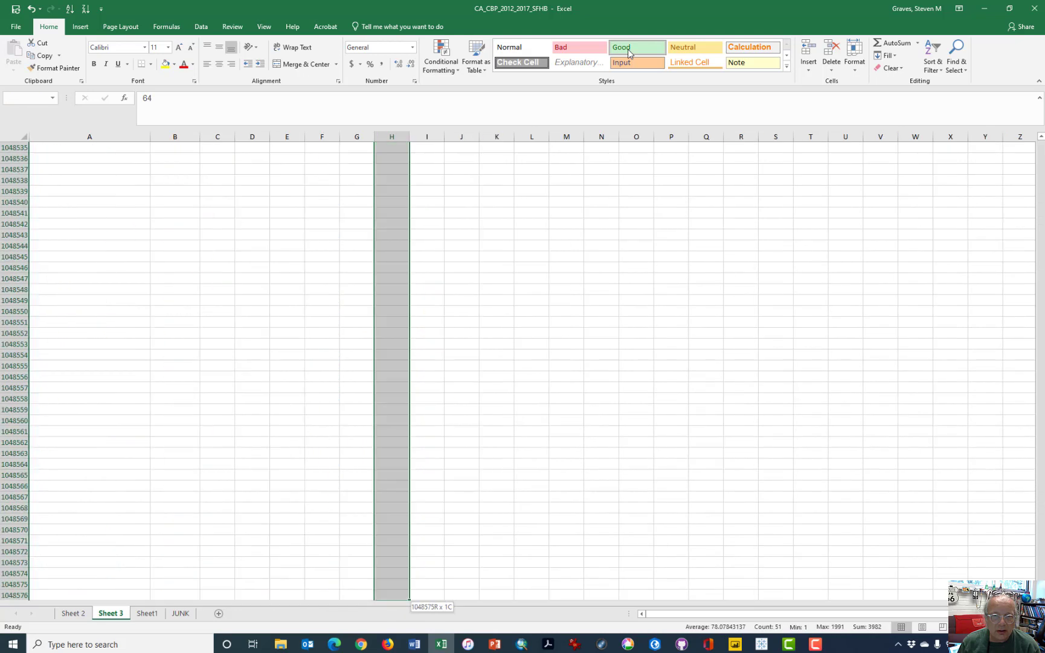
key("ctrl+shift+Up")
key("Delete")
- Enter the formula =C2-B2 in D2 to subtract Alameda County's ALL 12 value from its ALL 17 value
key("Up")
key("Left")
key("Left")
key("Left")
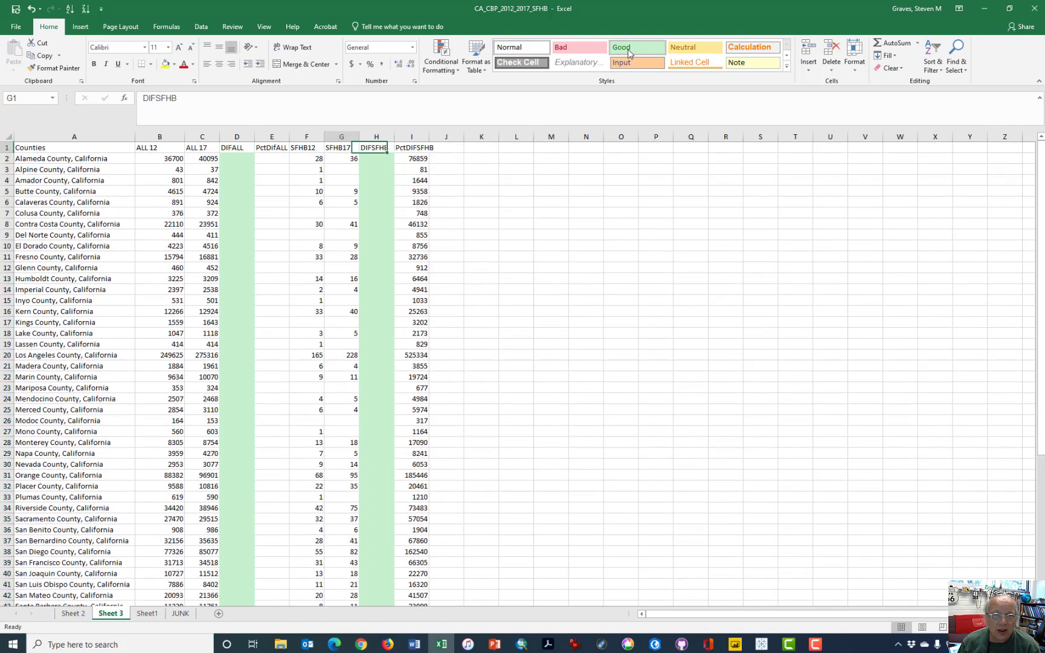
key("Left")
key("Down")
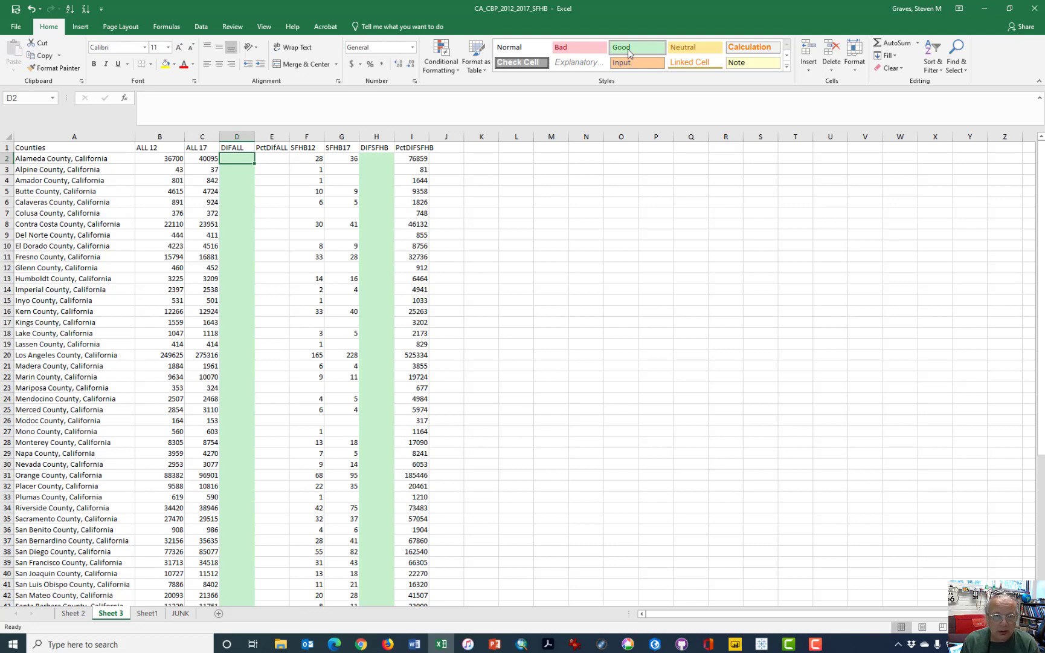
type("=")
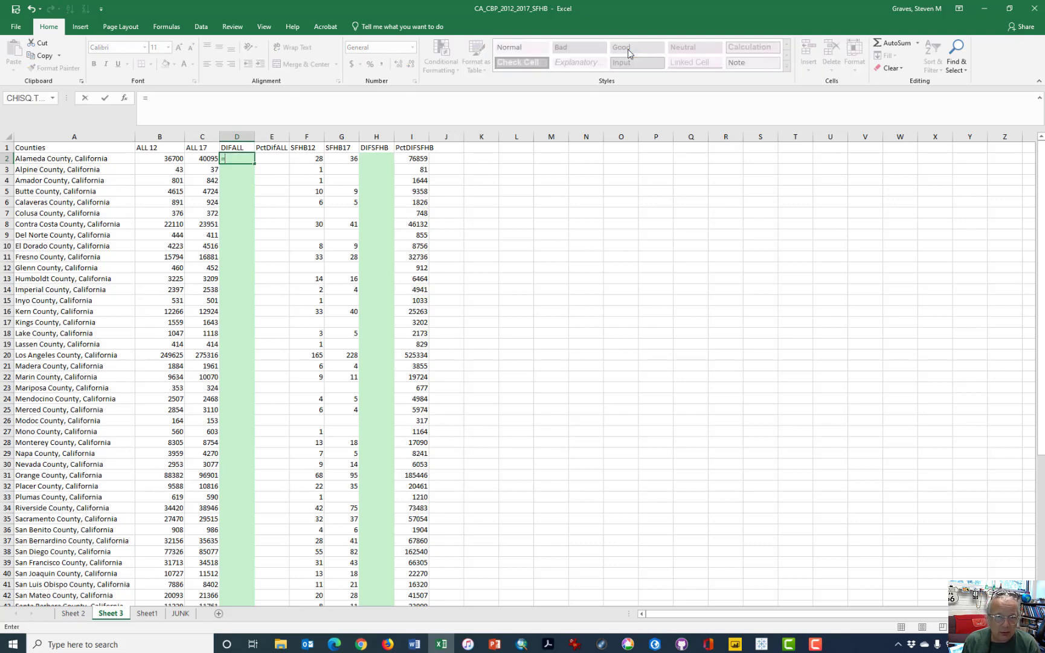
key("Left")
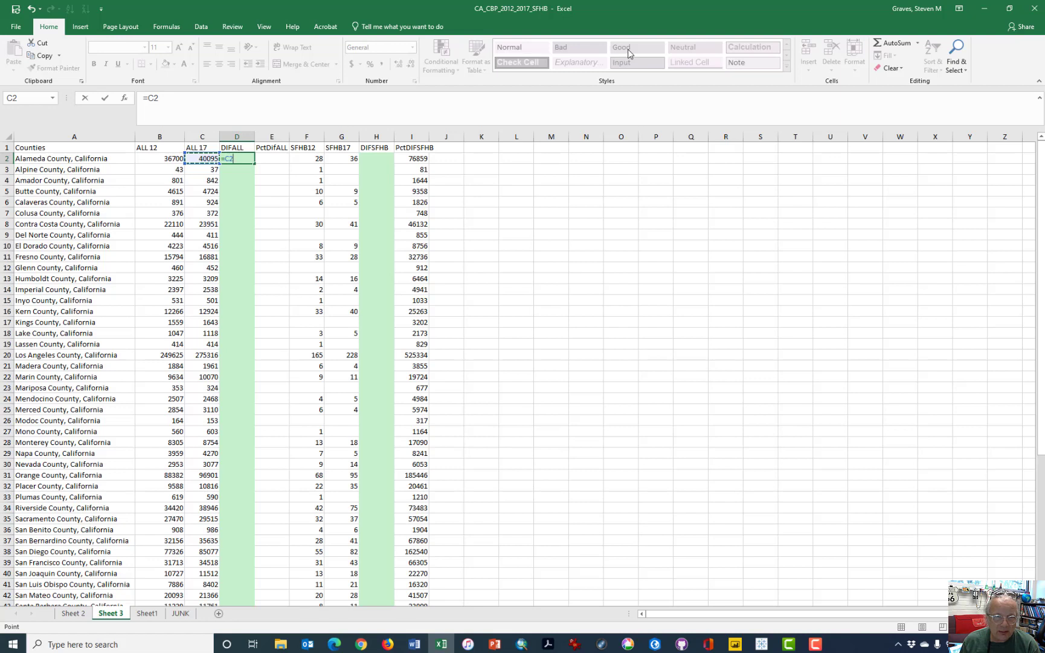
type("-")
key("Left")
key("Left")
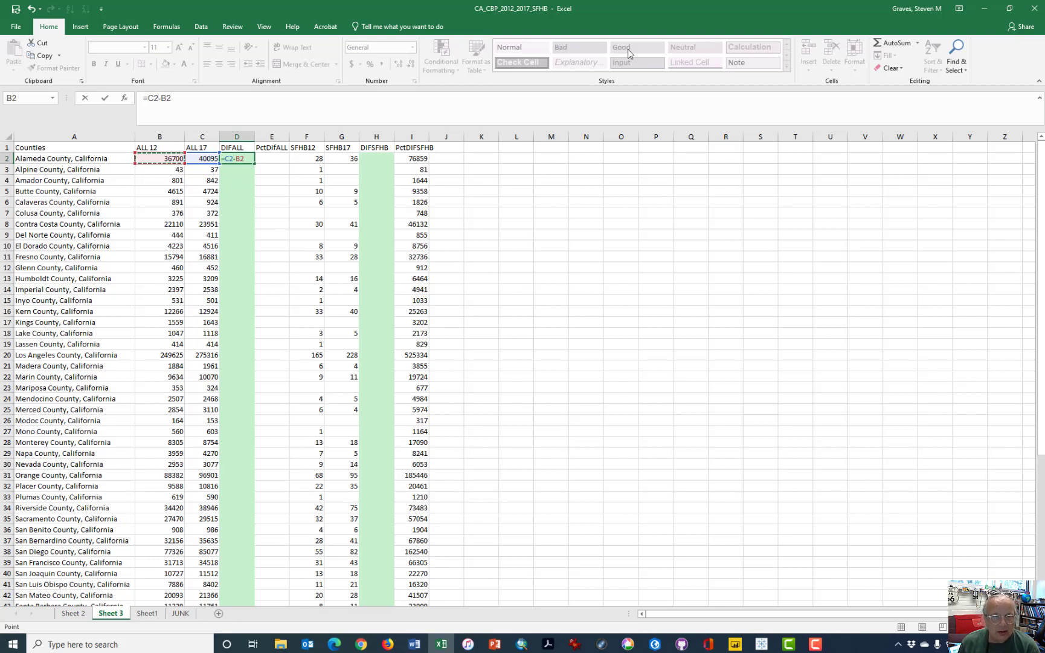
type("\\")
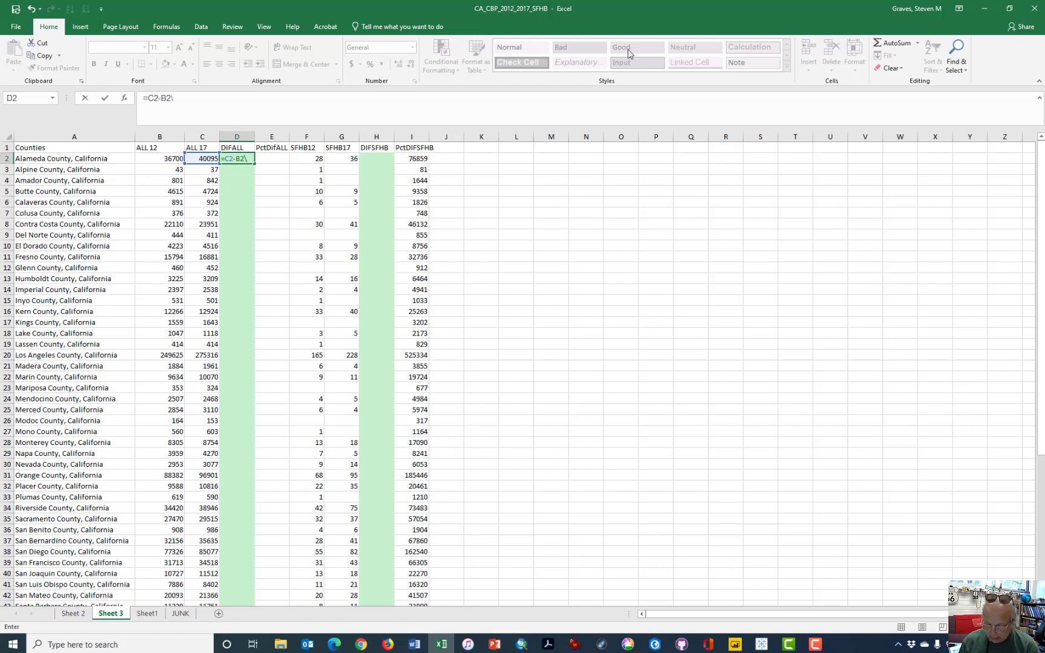
key("BackSpace")
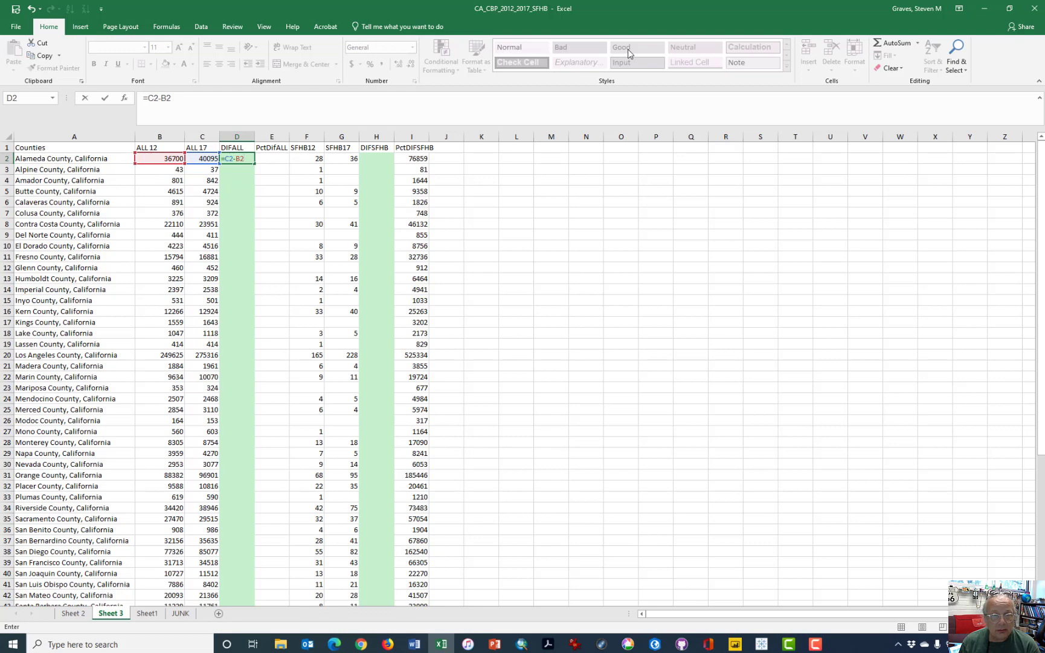
key("ctrl+Return")
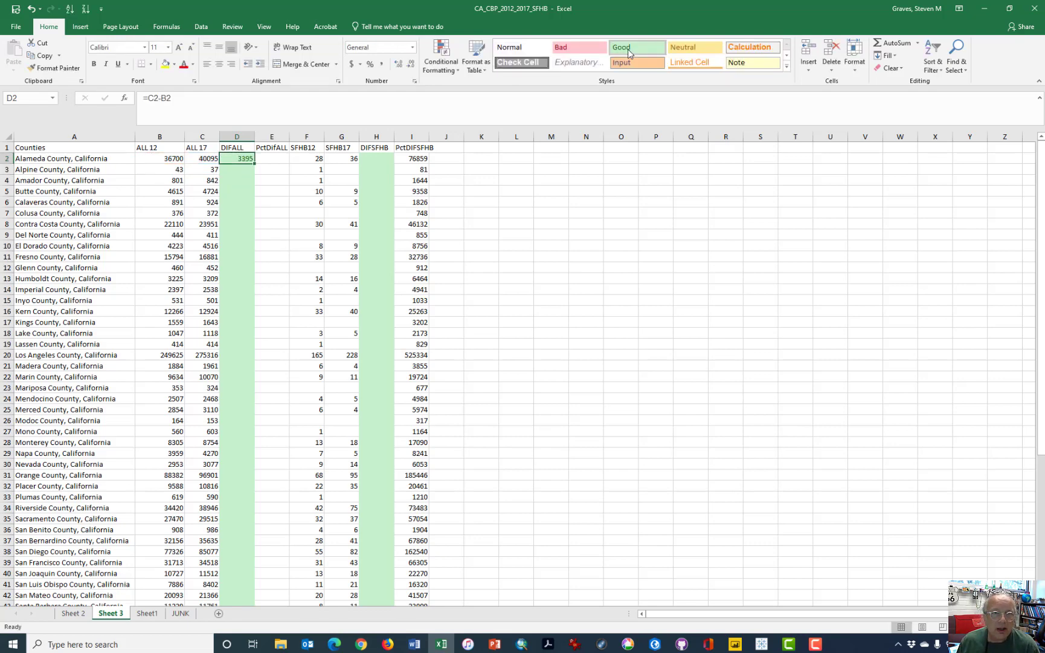
- Copy the D2 difference formula down the DIFALL column through the Grand Total in row 60
key("ctrl+c")
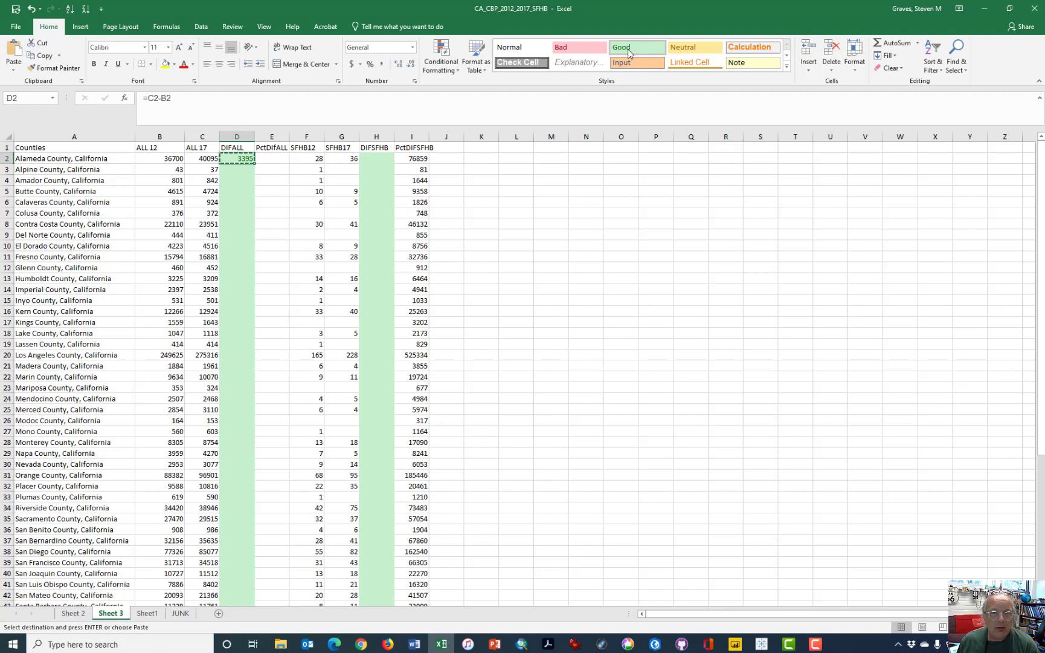
key("Left")
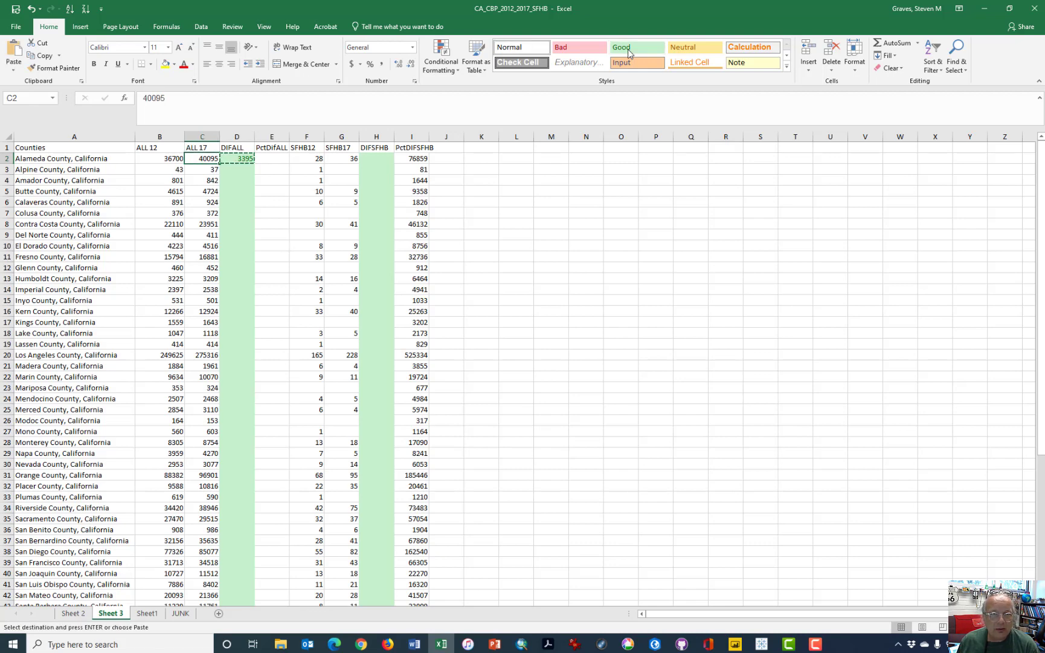
key("Right")
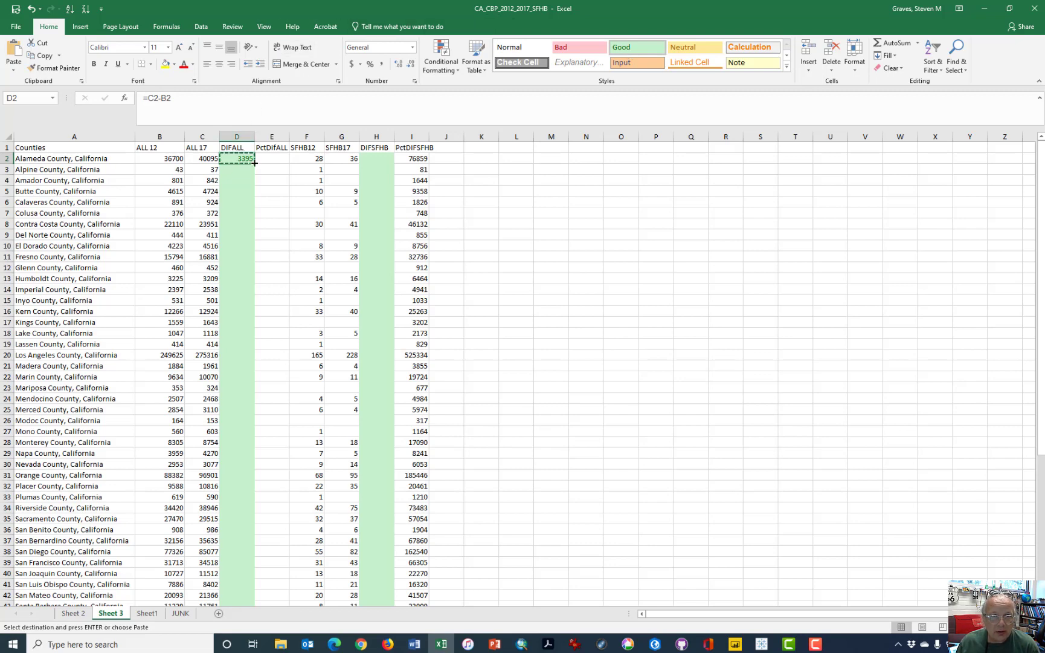
key("Left")
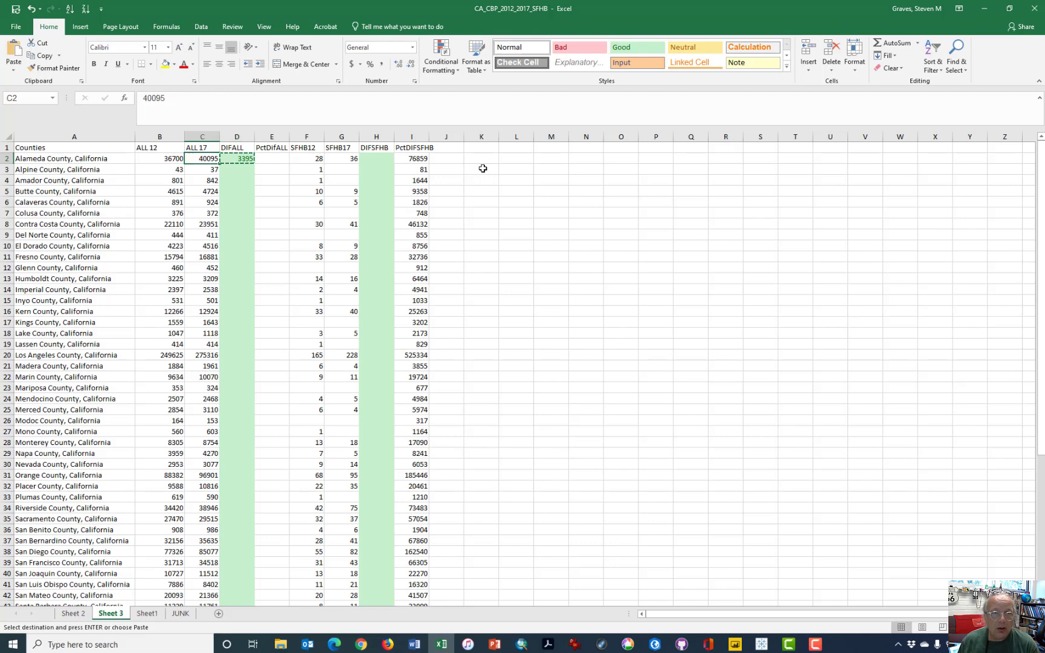
key("Right")
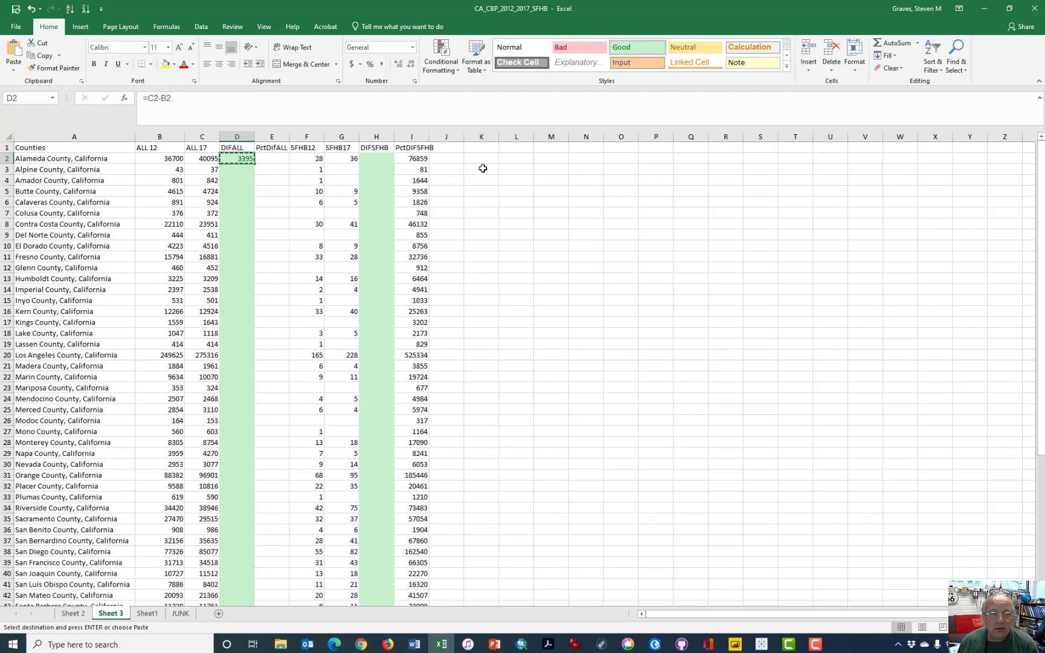
key("Left")
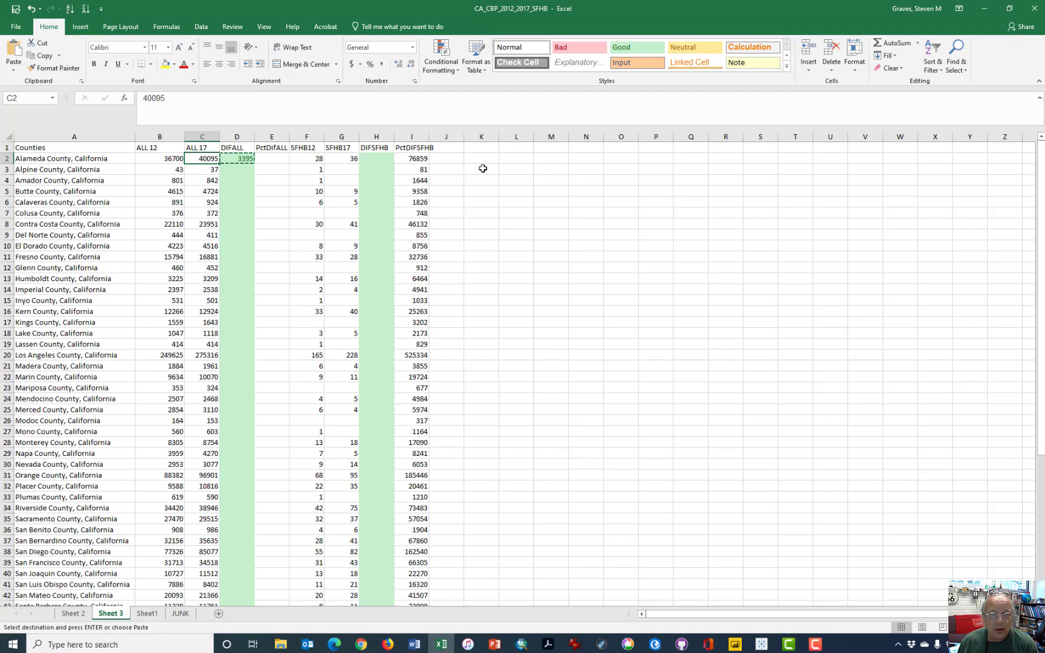
key("ctrl+Down")
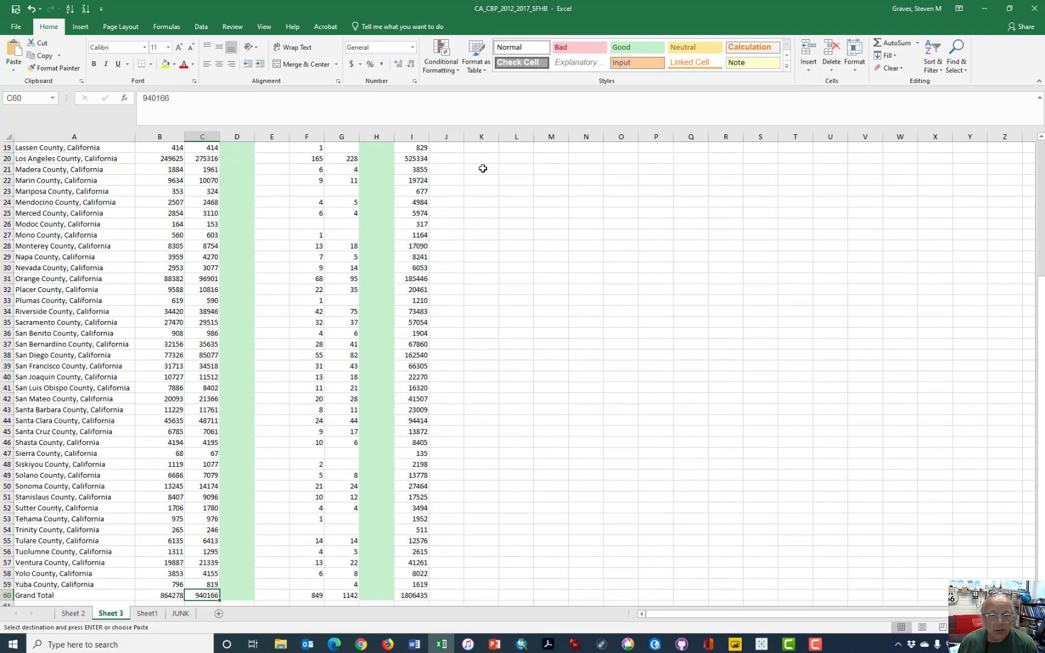
key("Right")
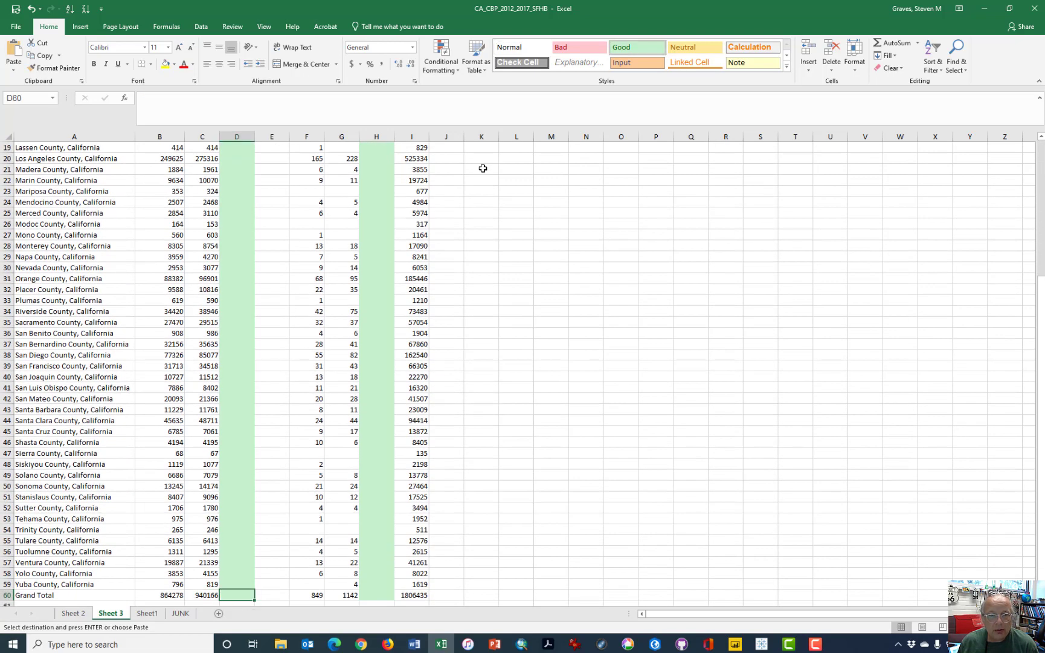
key("ctrl+shift+Up")
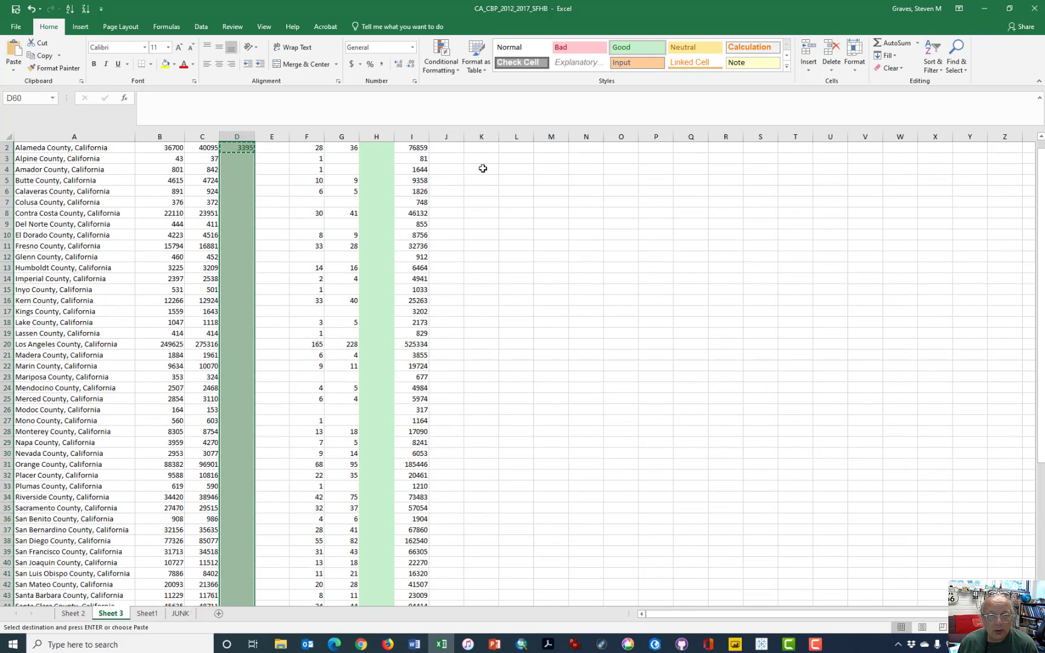
key("Return")
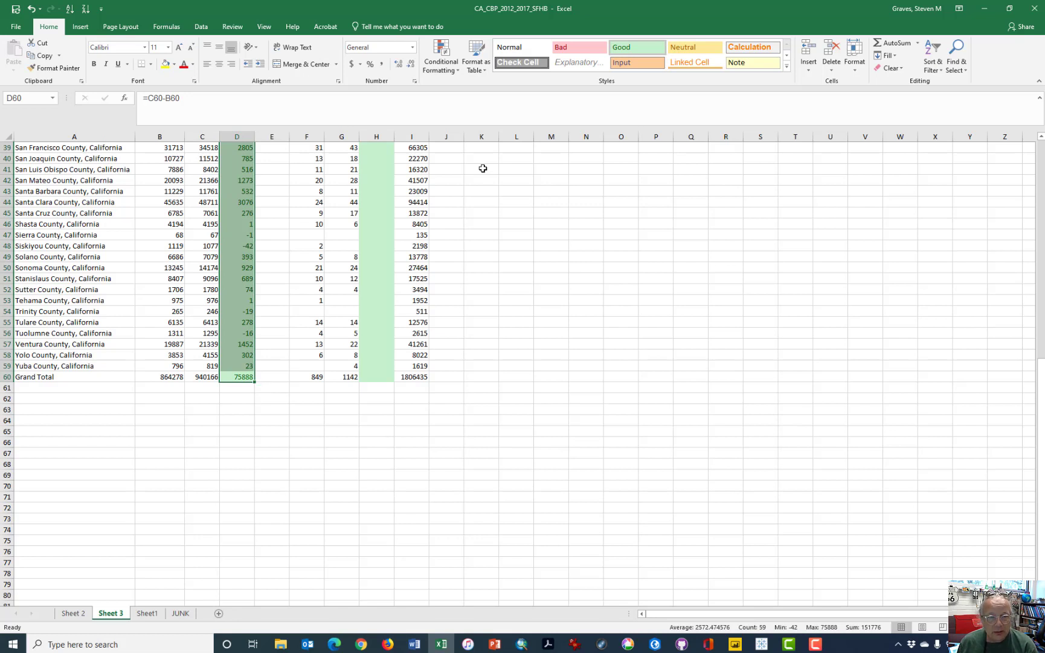
- Copy the DIFALL formulas in D2:D60 into the DIFSFHB column starting at H2
key("ctrl+c")
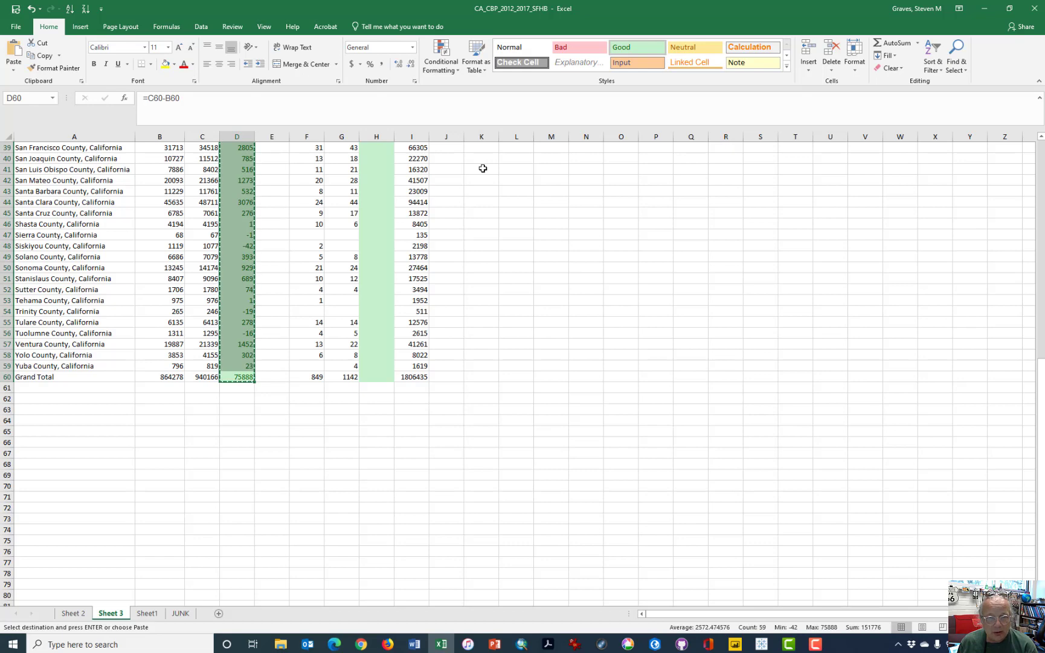
key("Up")
key("Up")
key("Up")
key("Up")
key("Up")
key("Up")
key("Up")
key("Up")
key("Up")
key("Up")
key("Up")
key("Up")
key("Up")
key("Up")
key("Up")
key("Up")
key("Up")
key("Up")
key("Up")
key("Up")
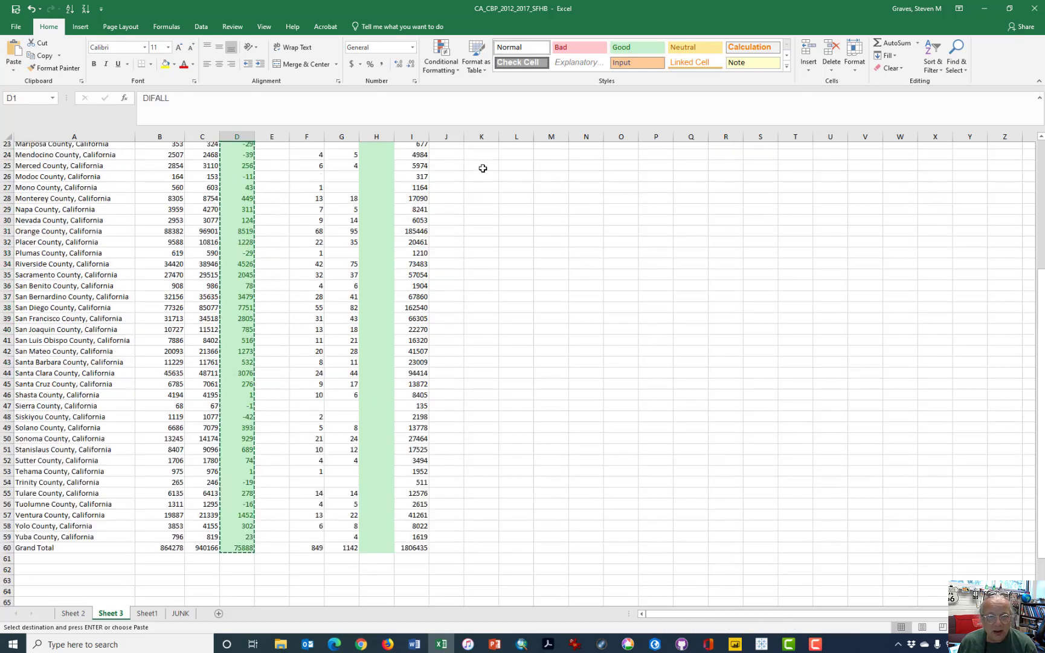
key("ctrl+shift+Down")
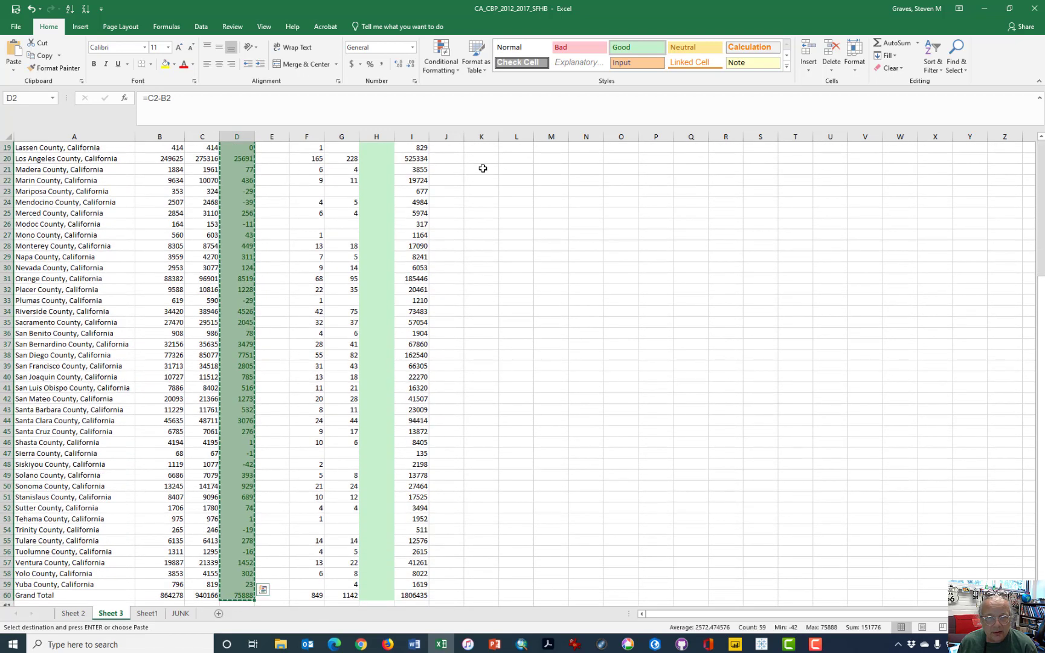
key("ctrl+Up")
key("Down")
key("Right")
key("Right")
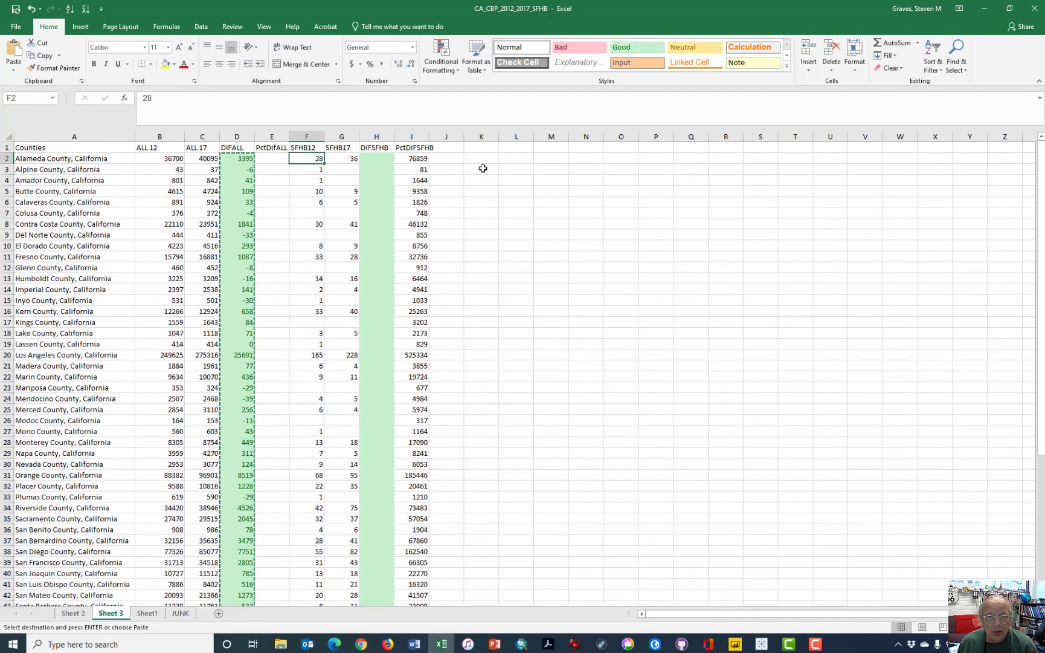
key("Right")
key("Right")
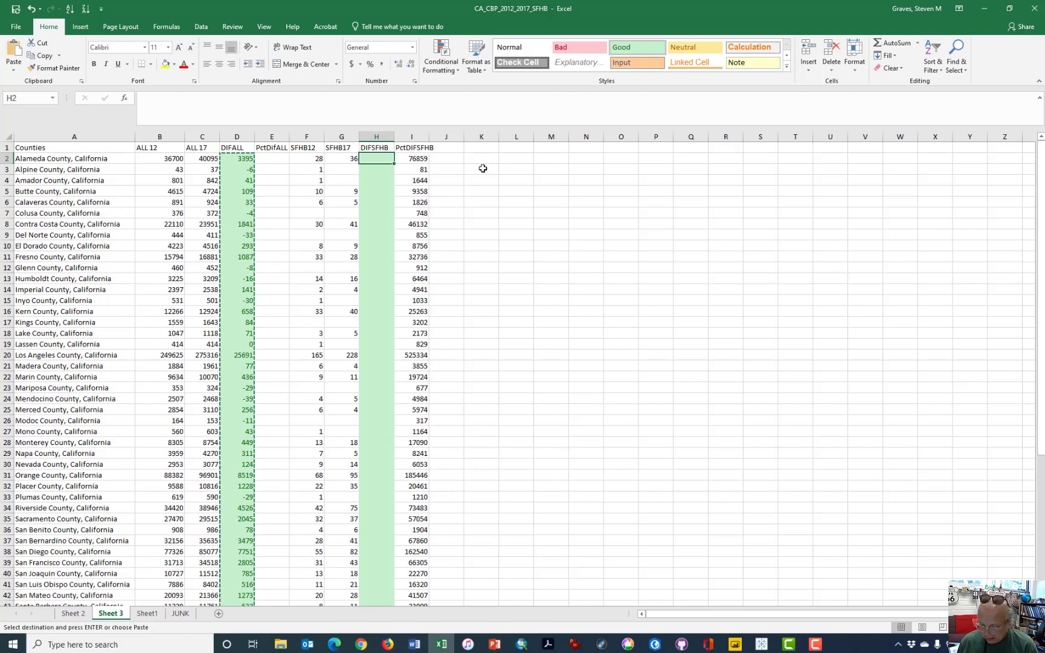
key("Return")
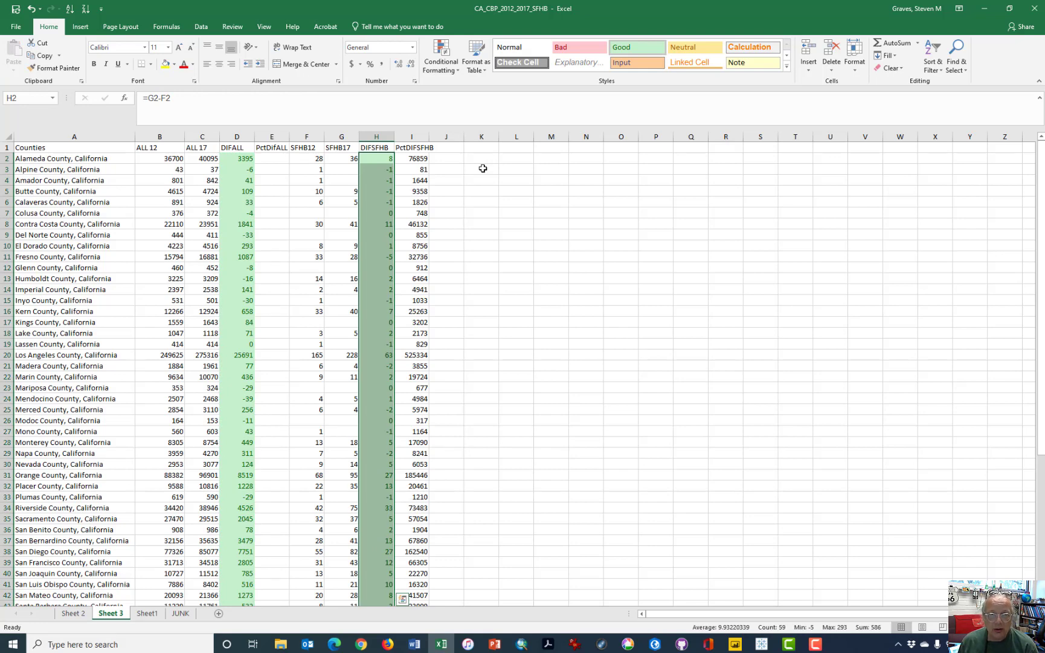
- Inspect the DIFSFHB formula in H2 and the SFHB12 and SFHB17 cells it refers to
key("Up")
key("Down")
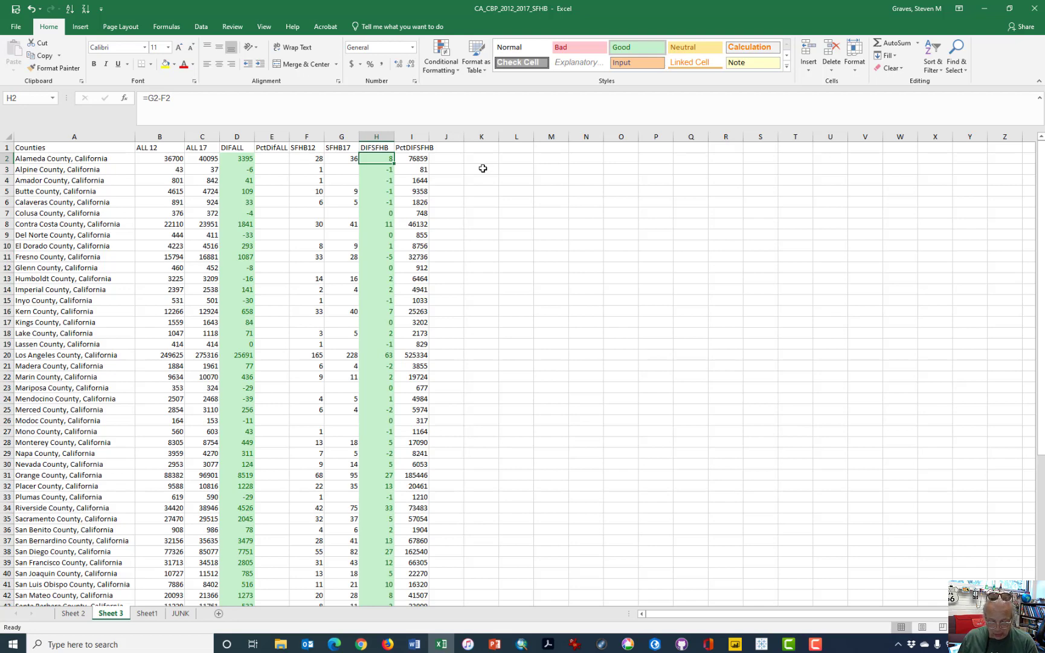
key("F2")
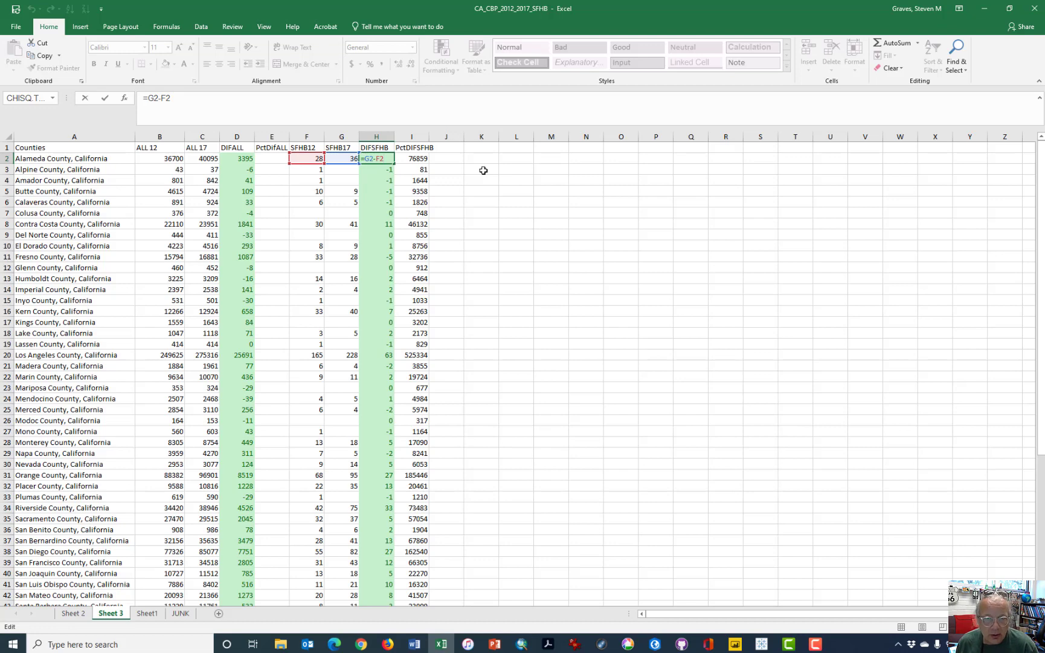
key("Return")
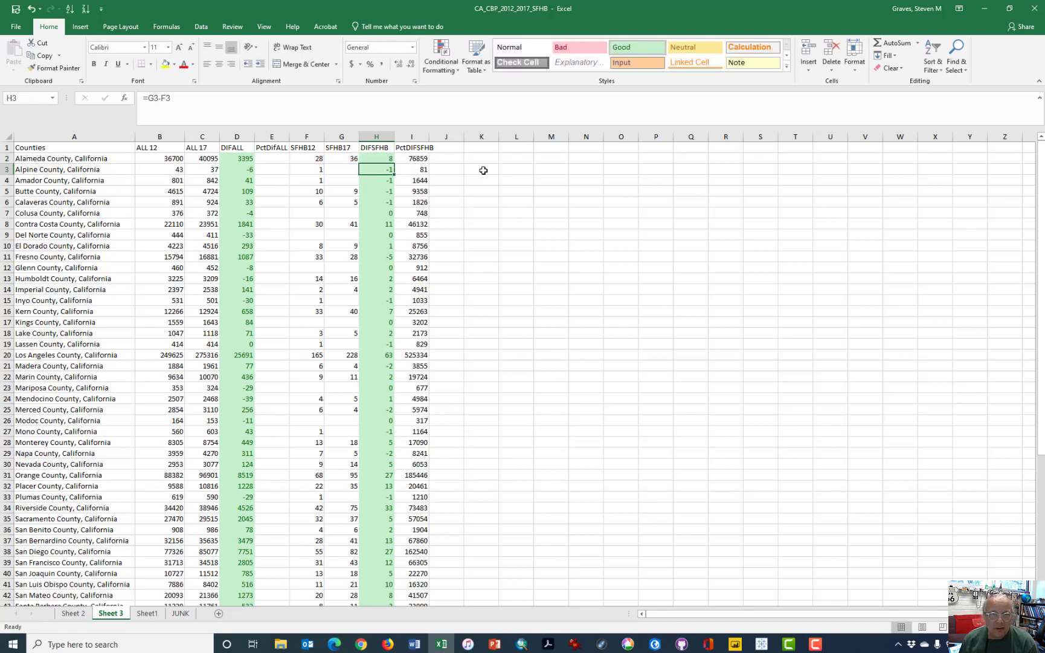
key("Up")
key("Left")
key("Left")
key("shift+Right")
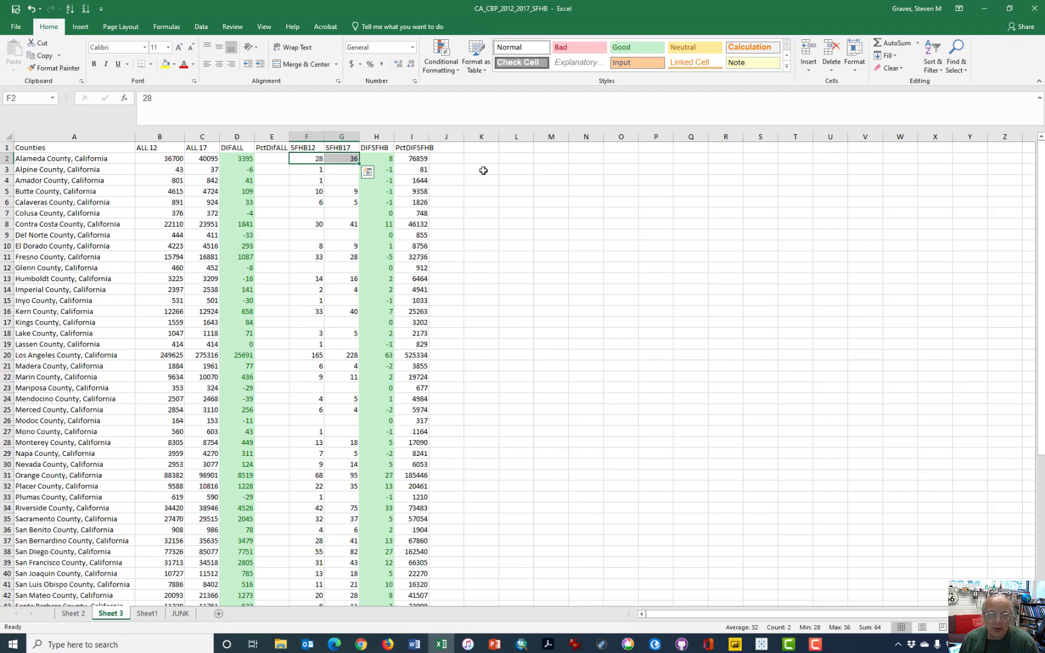
key("Right")
key("Right")
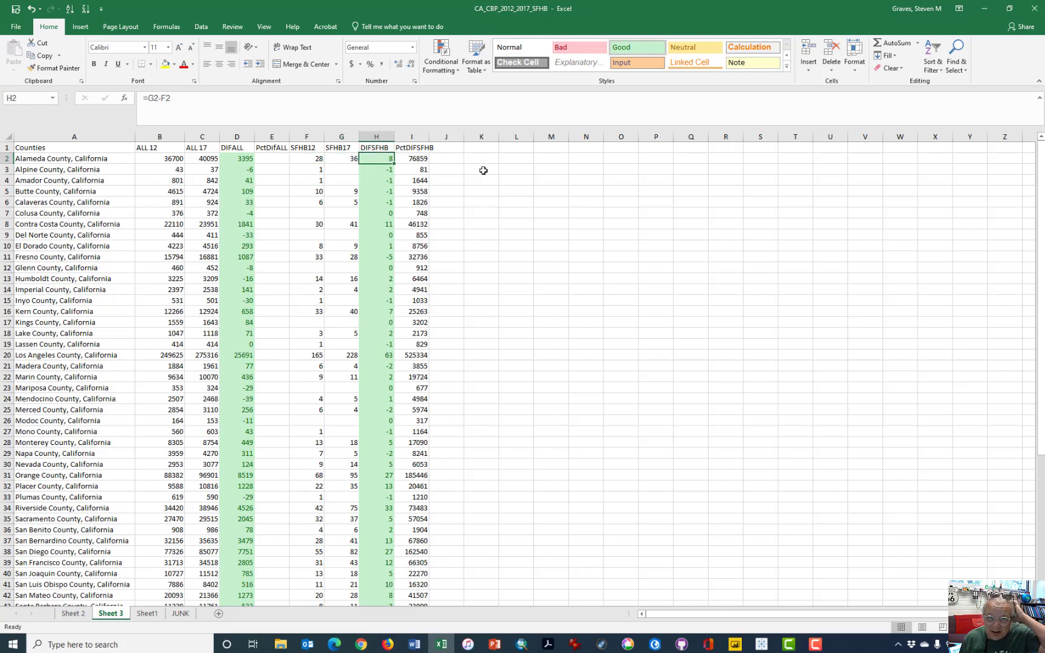
- Examine Fresno County's SFHB12, SFHB17 and DIFSFHB values in row 11, along with its DIFALL formula
key("Down")
key("Down")
key("Down")
key("Down")
key("Down")
key("Down")
key("Down")
key("Down")
key("Down")
key("Left")
key("Left")
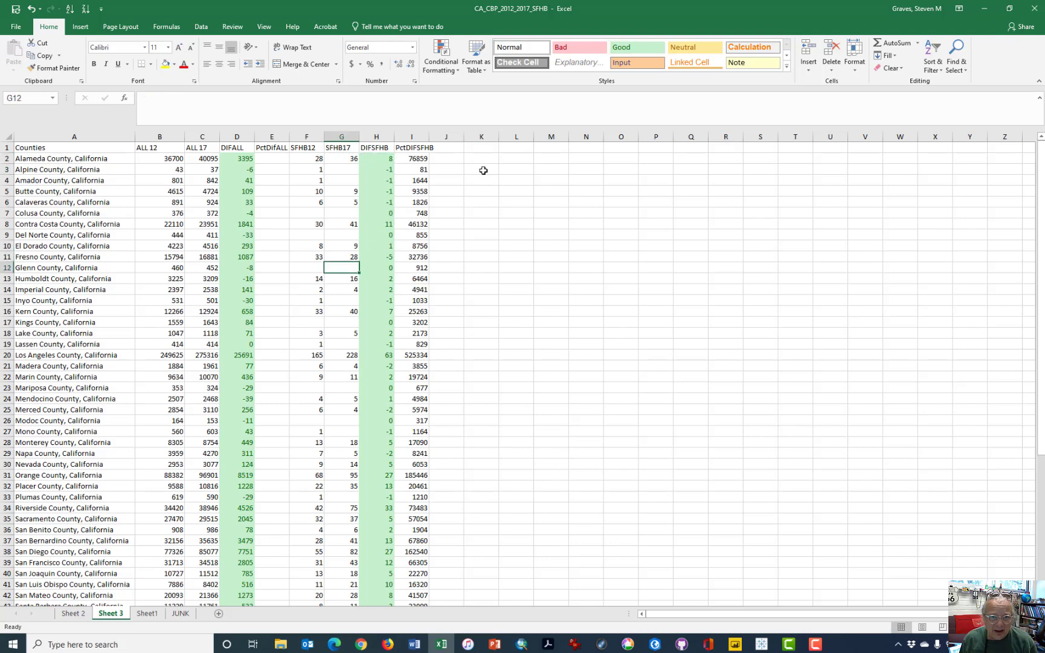
key("shift+Left")
key("shift+Left")
key("shift+Right")
key("shift+Right")
key("shift+Right")
key("shift+Right")
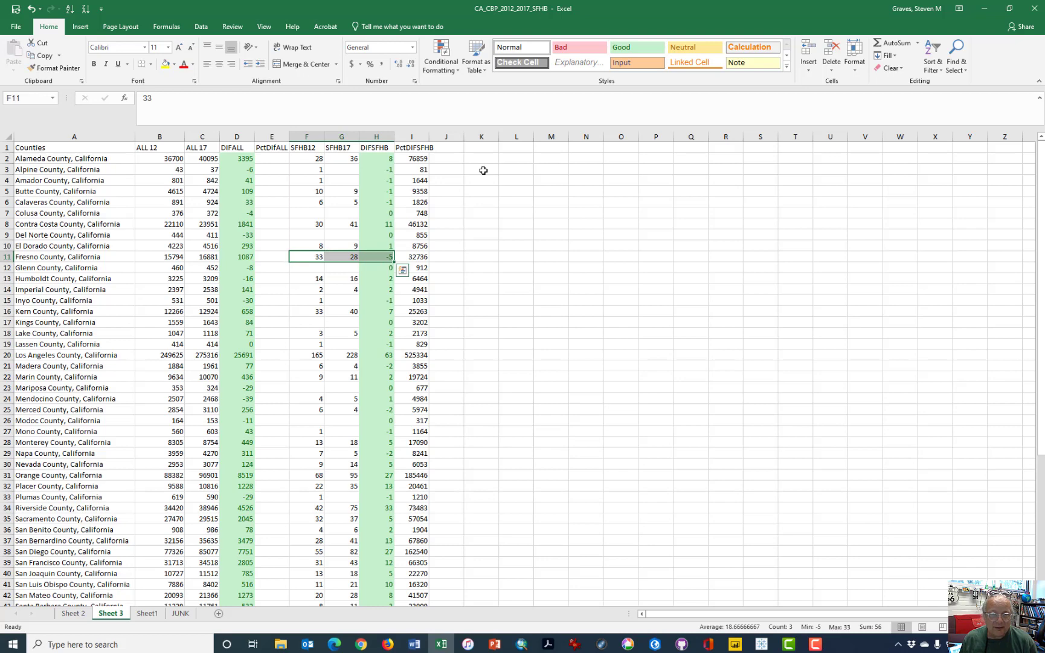
key("Right")
key("Right")
key("Left")
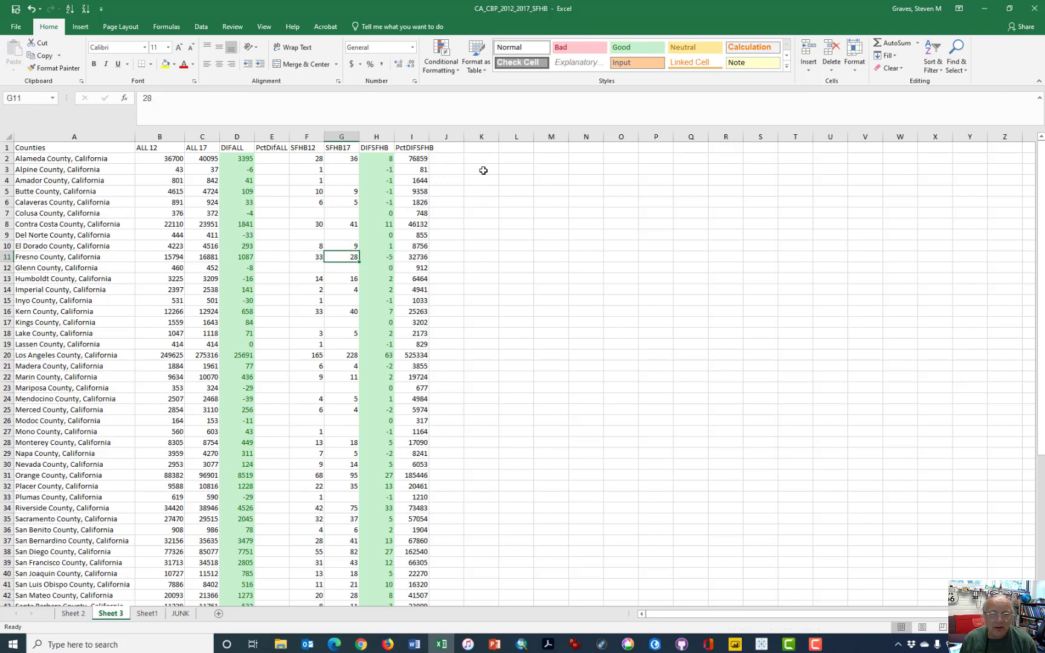
key("Left")
key("shift+Right")
key("shift+Right")
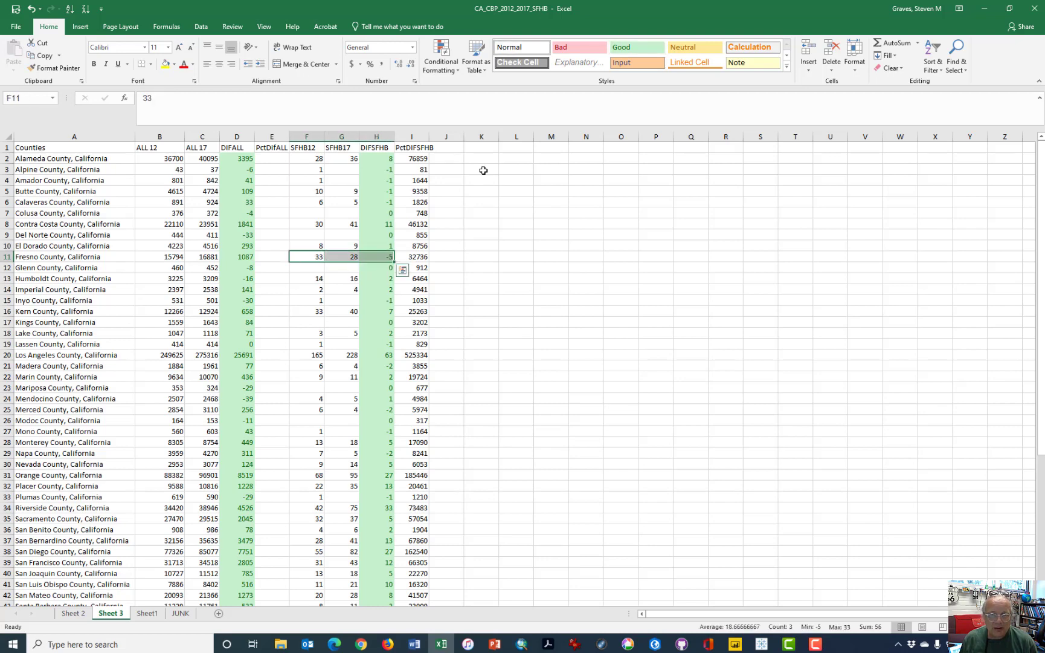
key("Left")
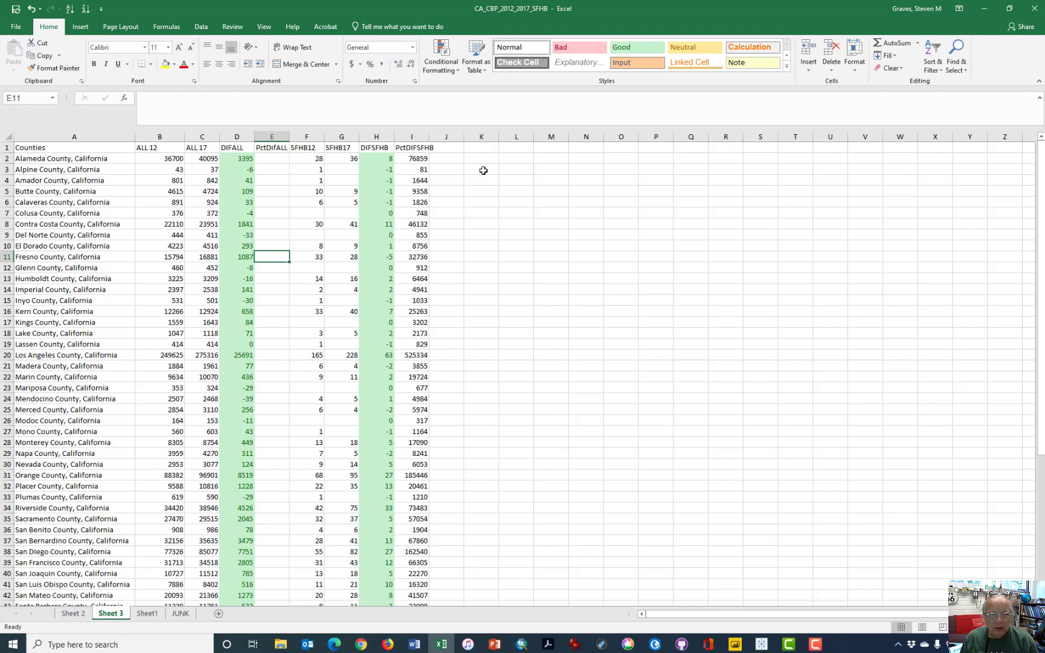
key("Left")
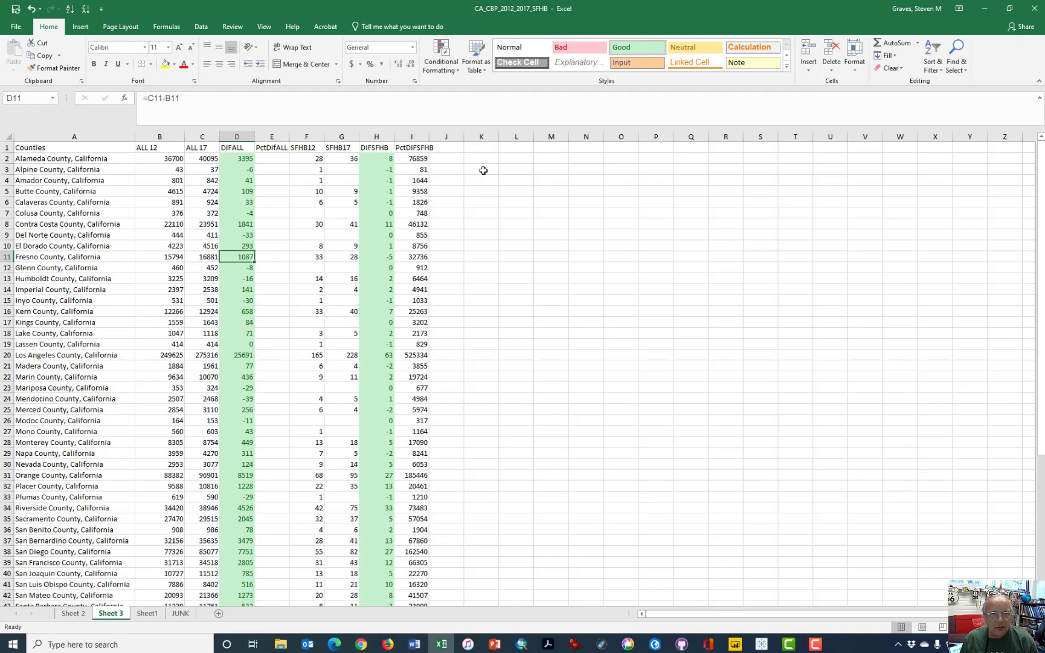
- Replace all blank cells in the county table A1:I60 with 0
key("ctrl+Up")
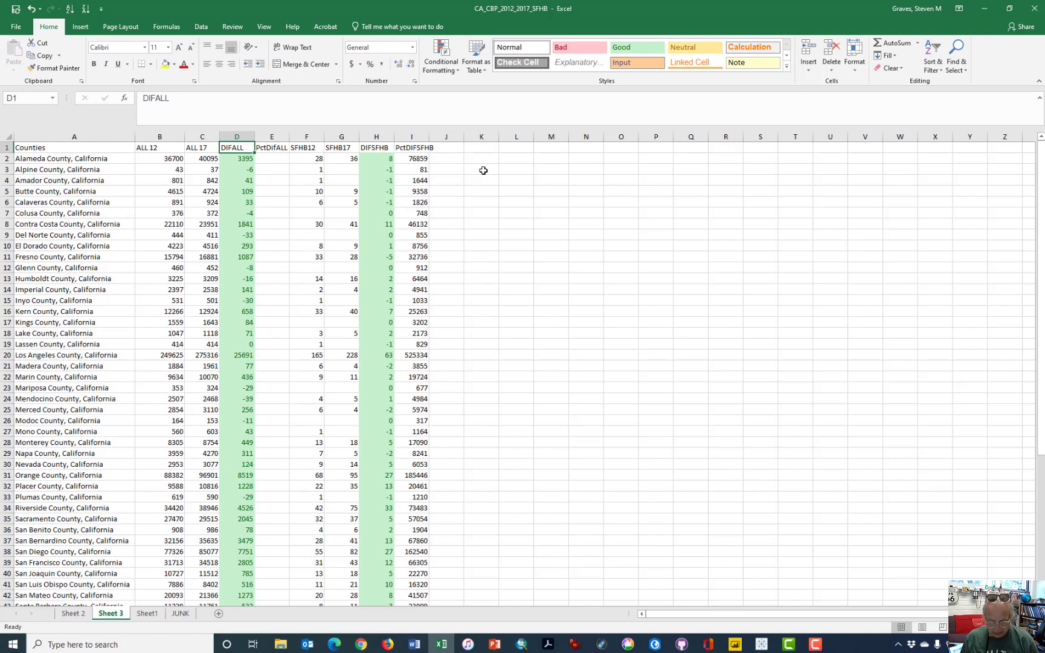
key("ctrl+a")
scroll(484, 170, "down", 6)
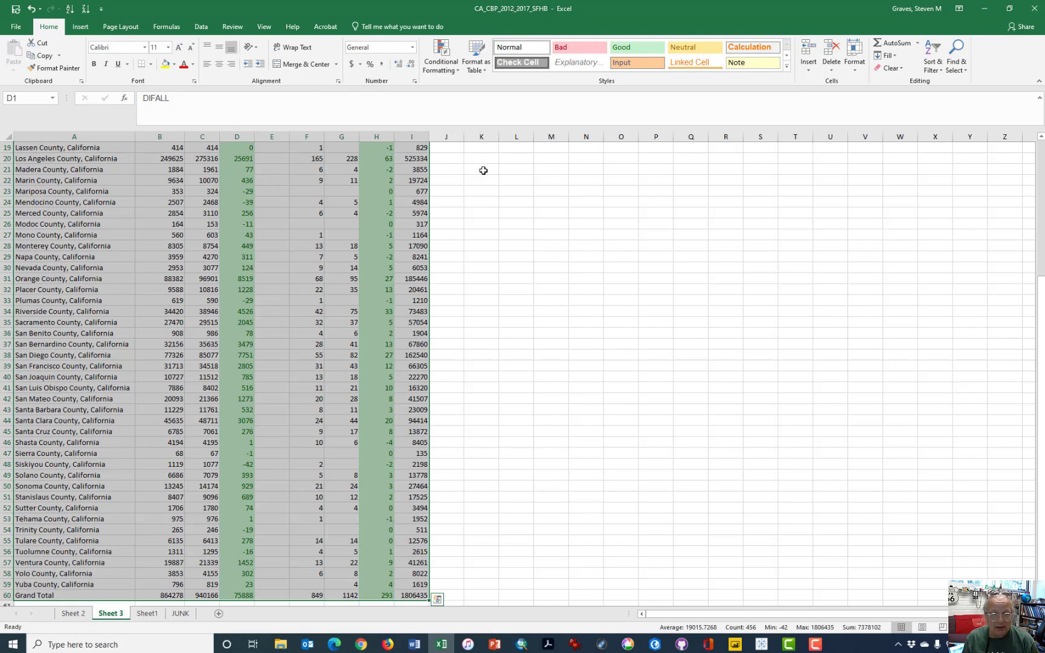
key("ctrl+Up")
key("ctrl+Left")
key("ctrl+shift+Right")
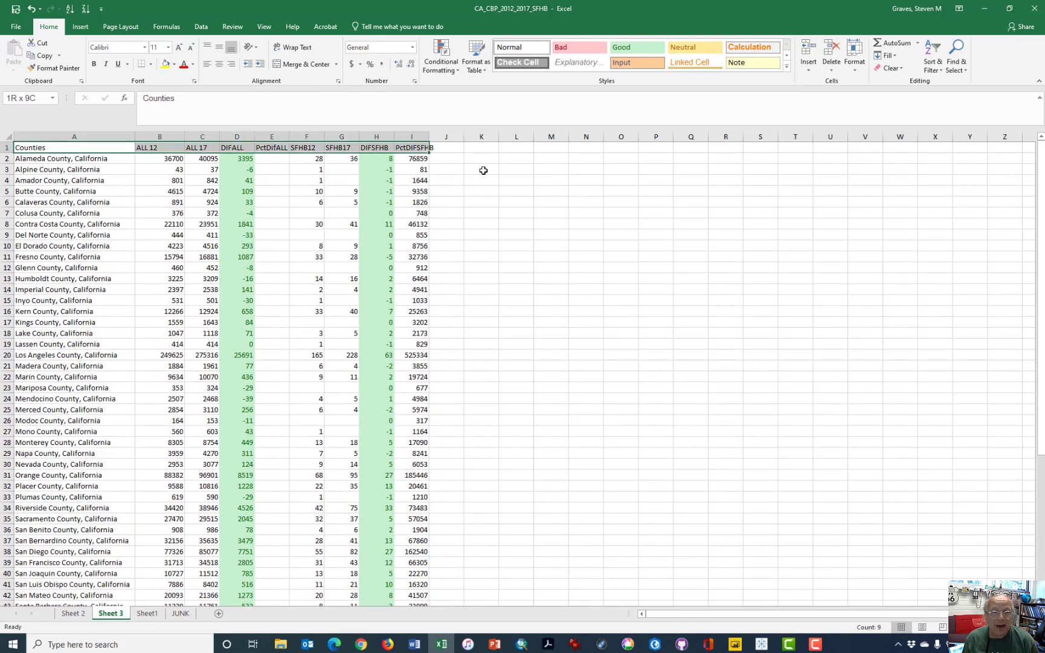
key("ctrl+shift+Left")
key("ctrl+shift+Right")
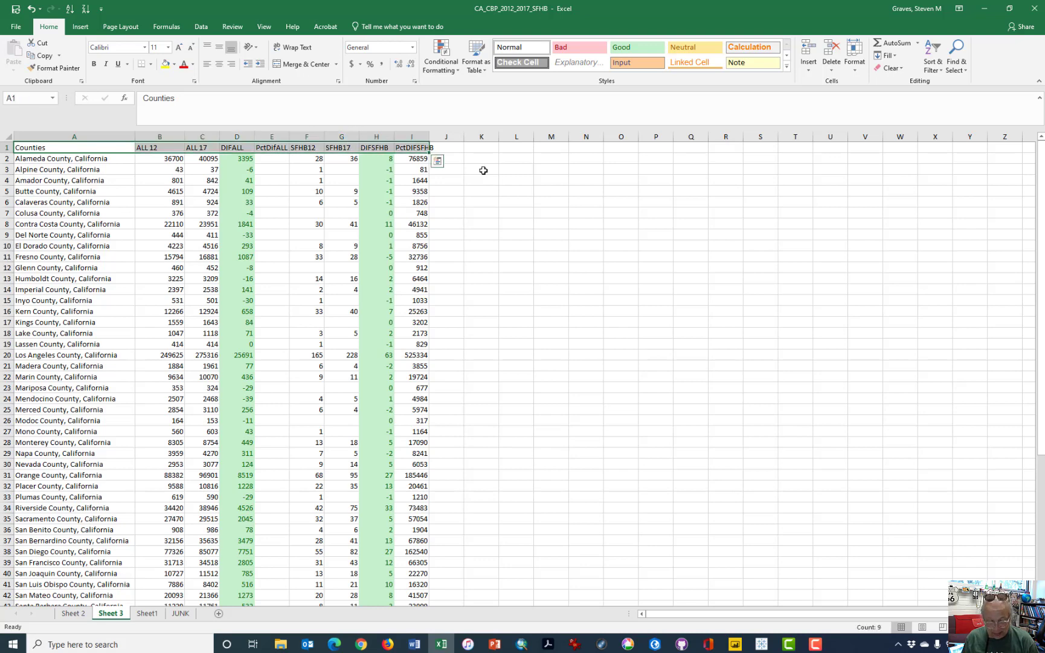
key("ctrl+shift+Down")
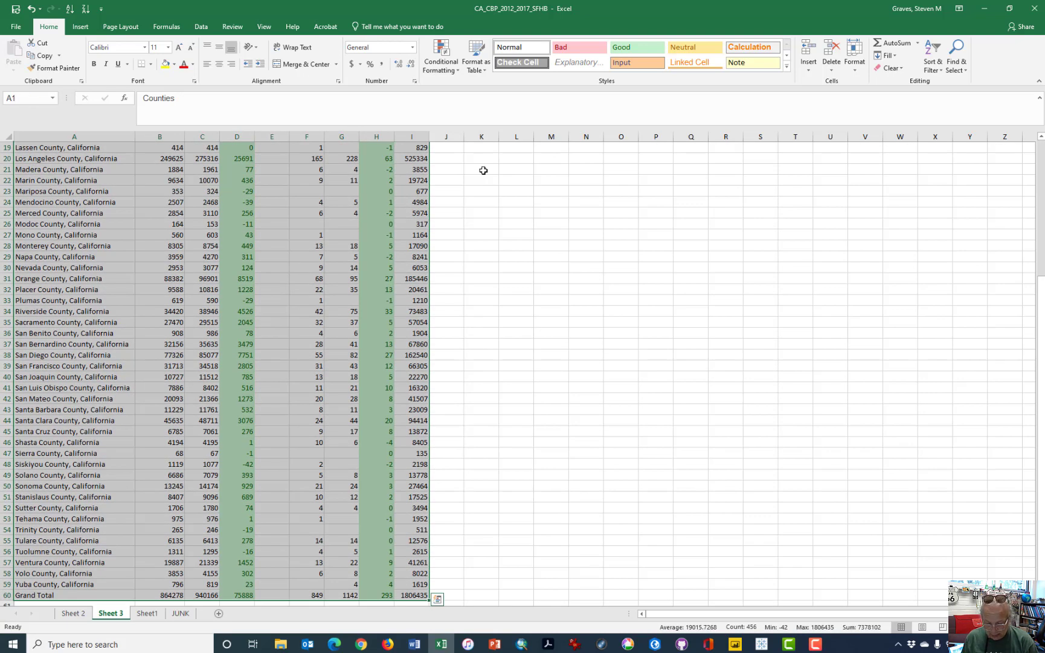
key("ctrl+h")
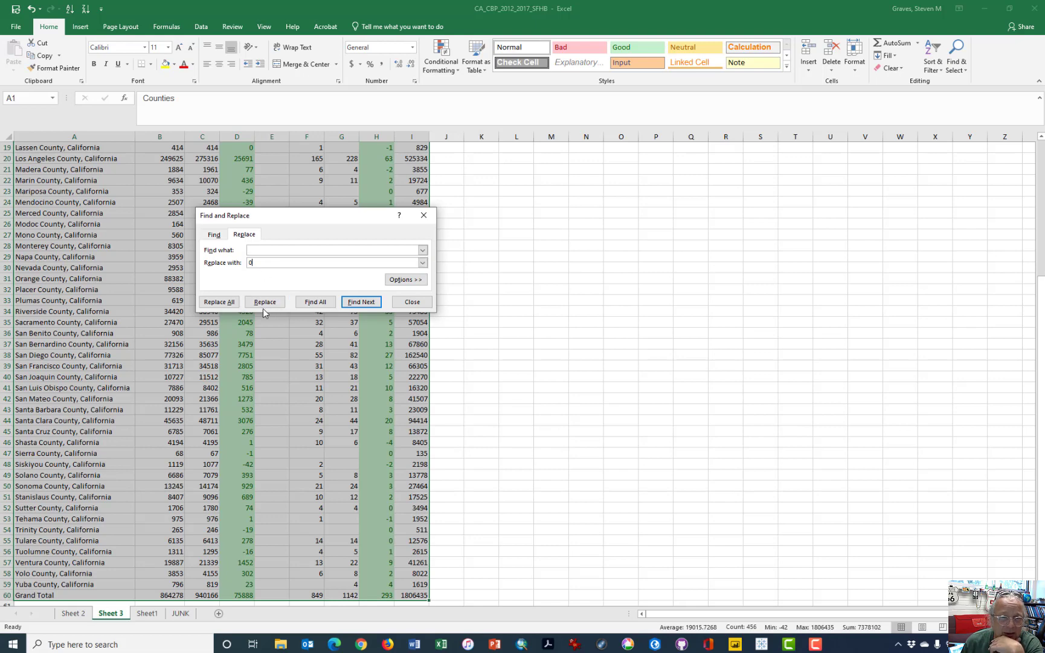
left_click(233, 309)
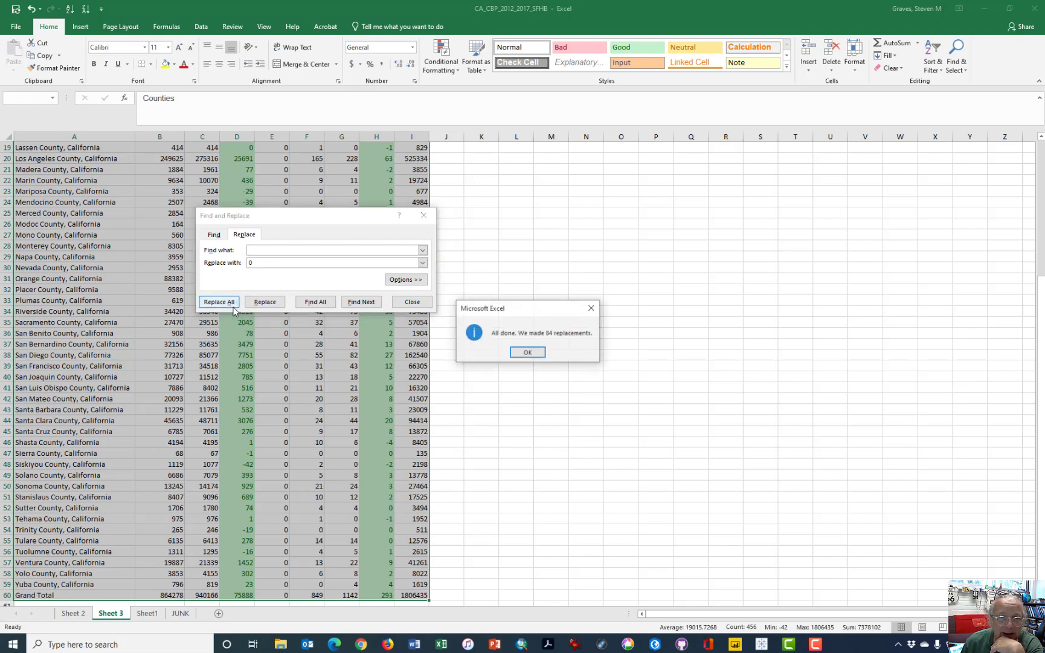
left_click_drag(543, 314, 469, 311)
left_click(440, 353)
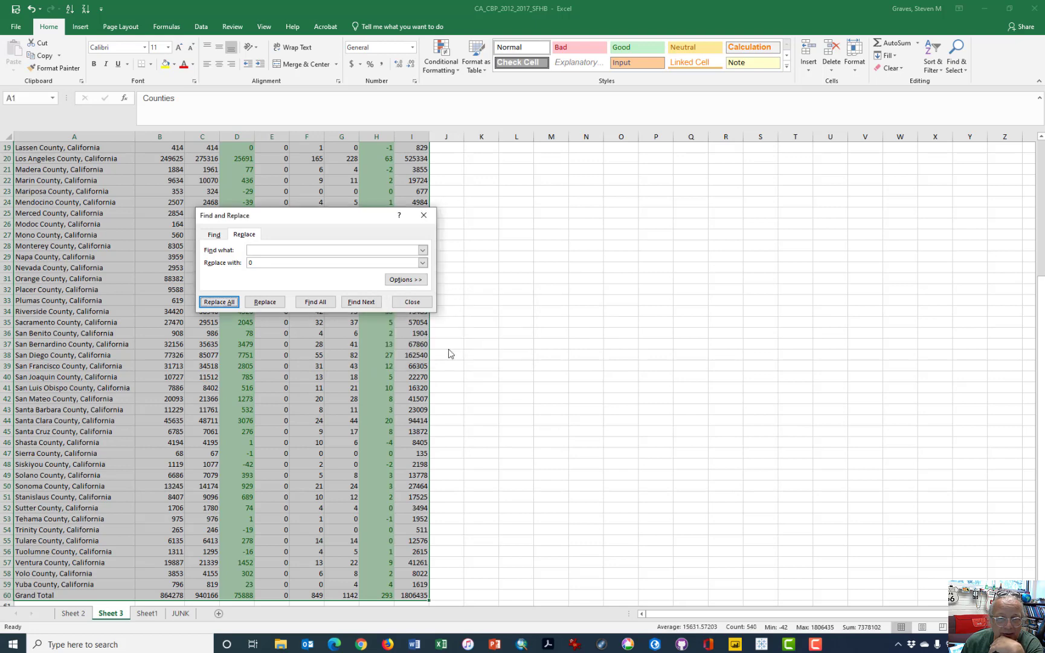
left_click(412, 302)
scroll(355, 343, "up", 6)
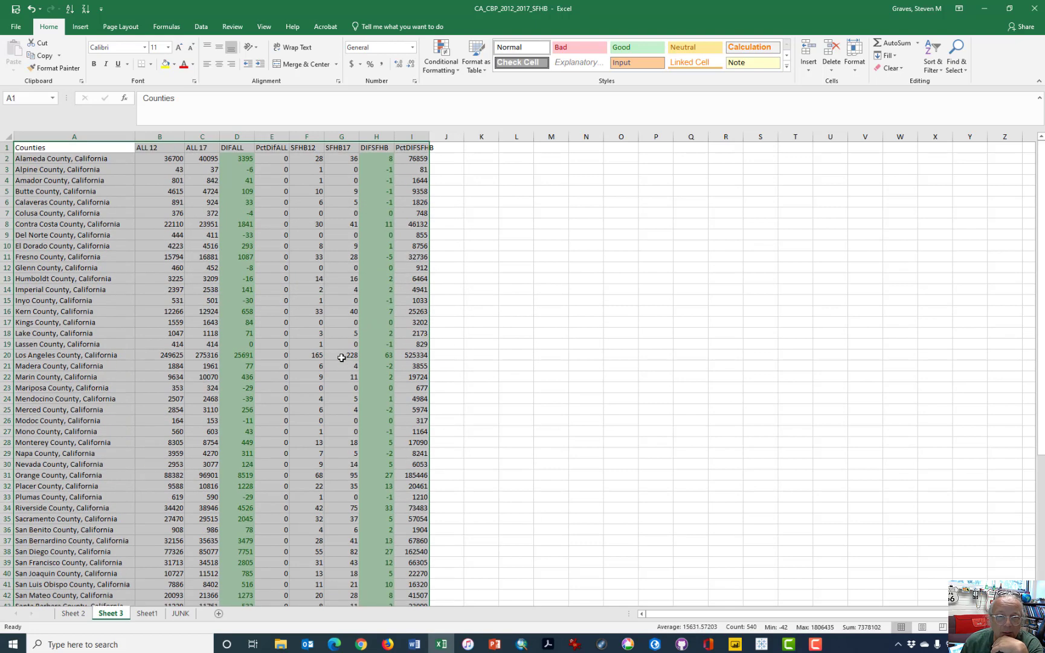
- Inspect Colusa County's SFHB12 and SFHB17 cells and the DIFSFHB formula that refers to them
left_click(327, 277)
left_click(316, 214)
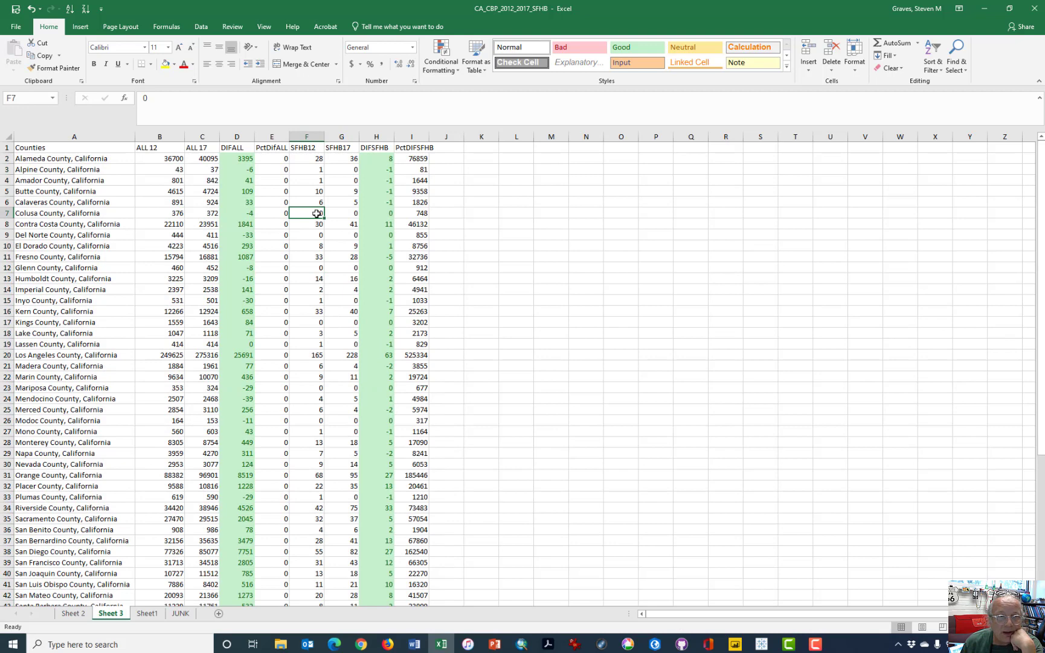
left_click_drag(316, 214, 349, 214)
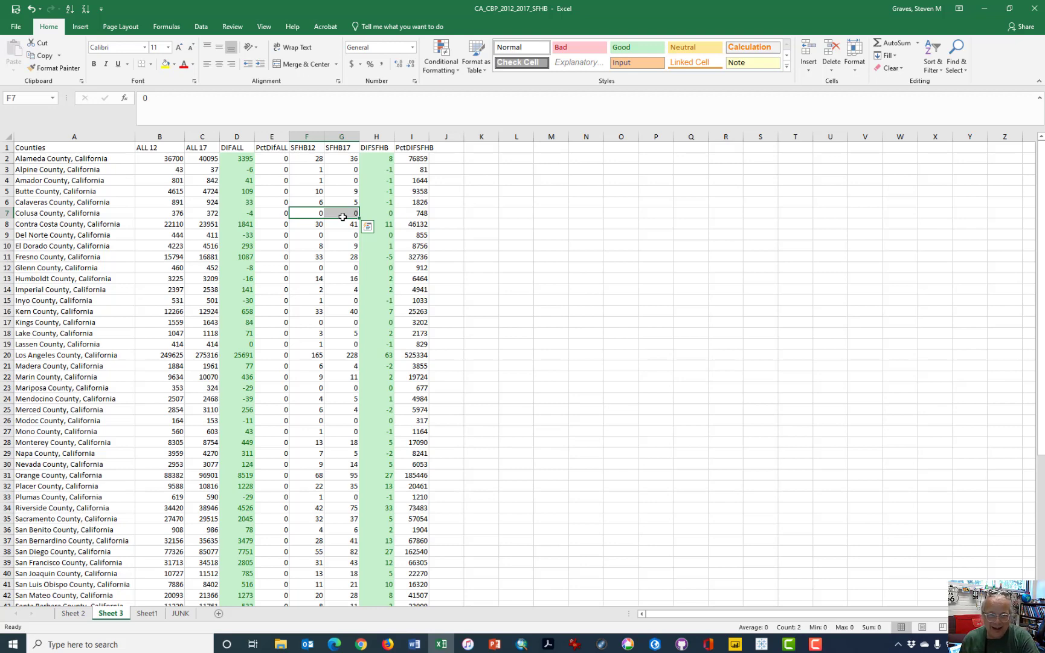
key("Right")
key("Right")
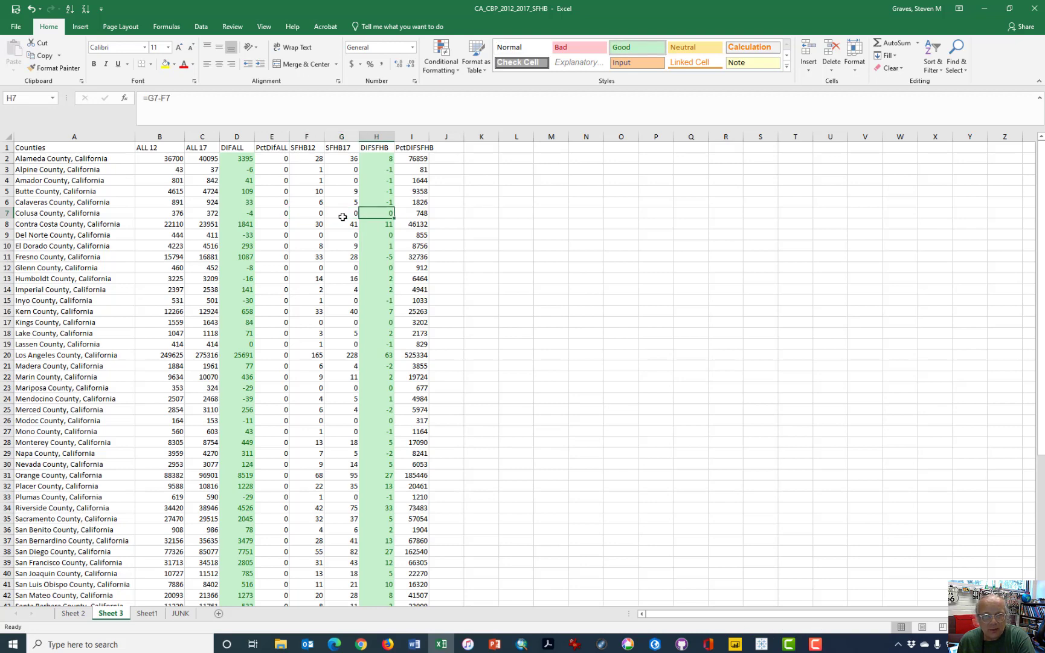
key("Left")
key("Left")
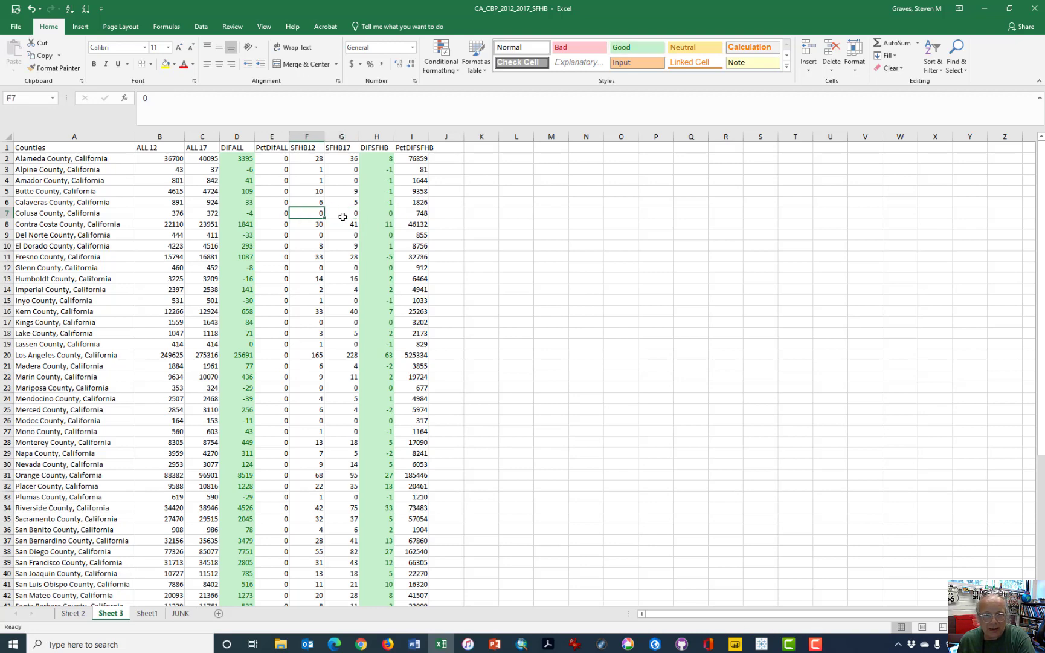
key("Right")
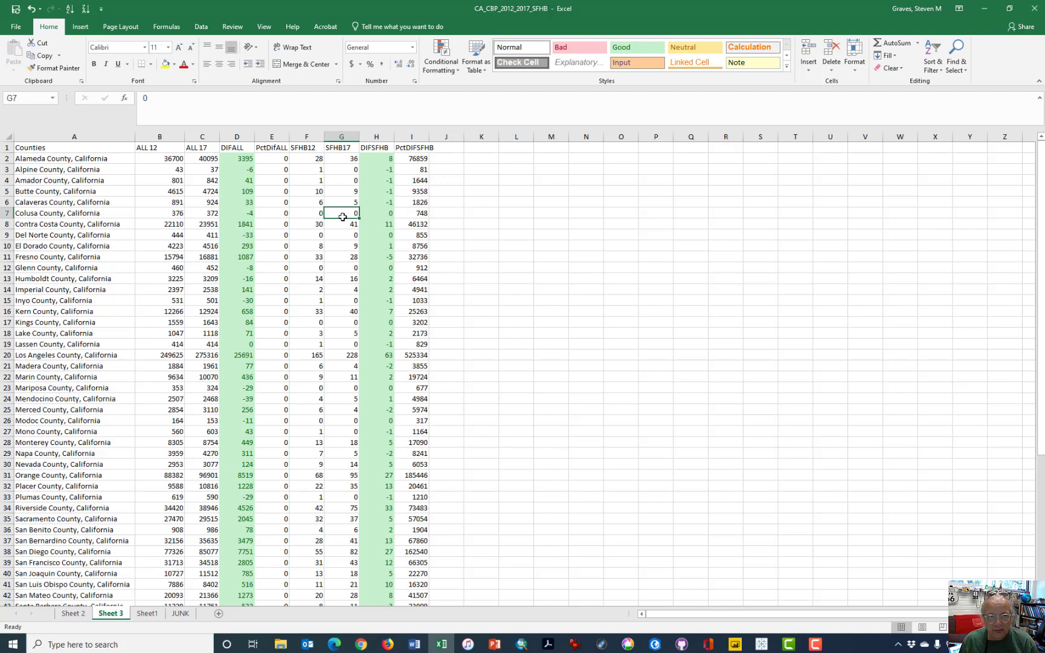
- Select the DIFALL header in D1 and view the Quick Access Toolbar customization options
key("ctrl+Up")
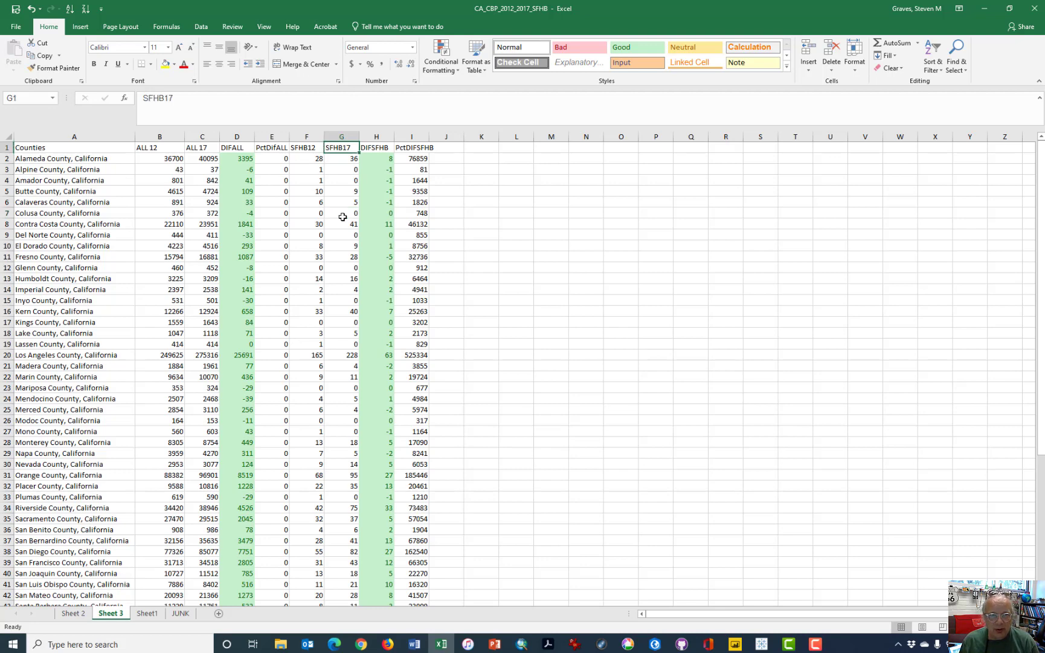
key("Left")
key("Left")
key("Left")
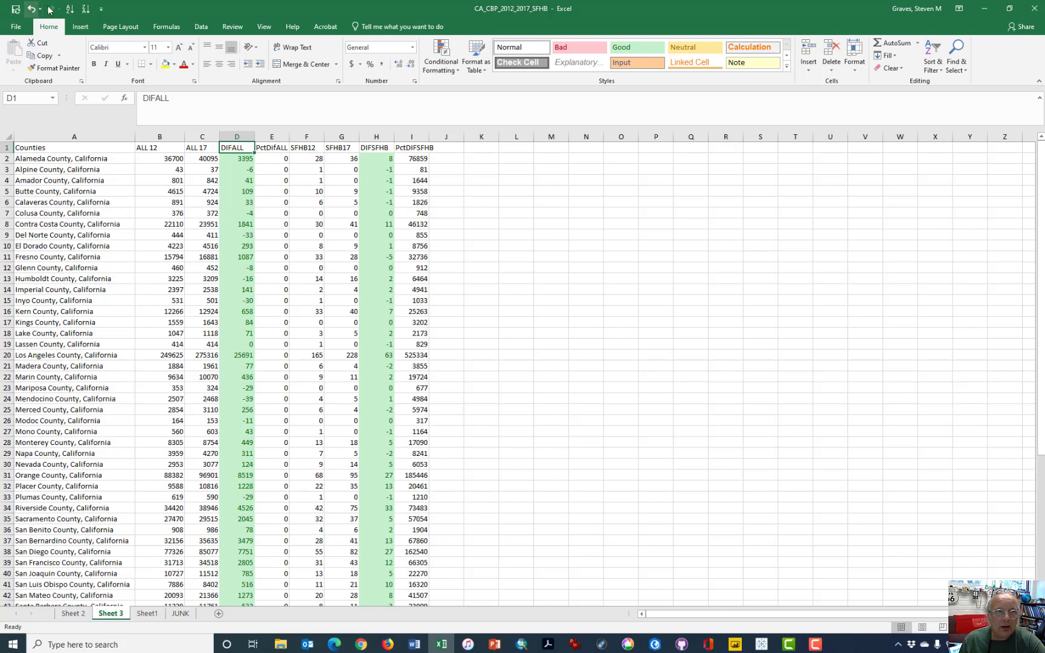
left_click_drag(120, 6, 191, 120)
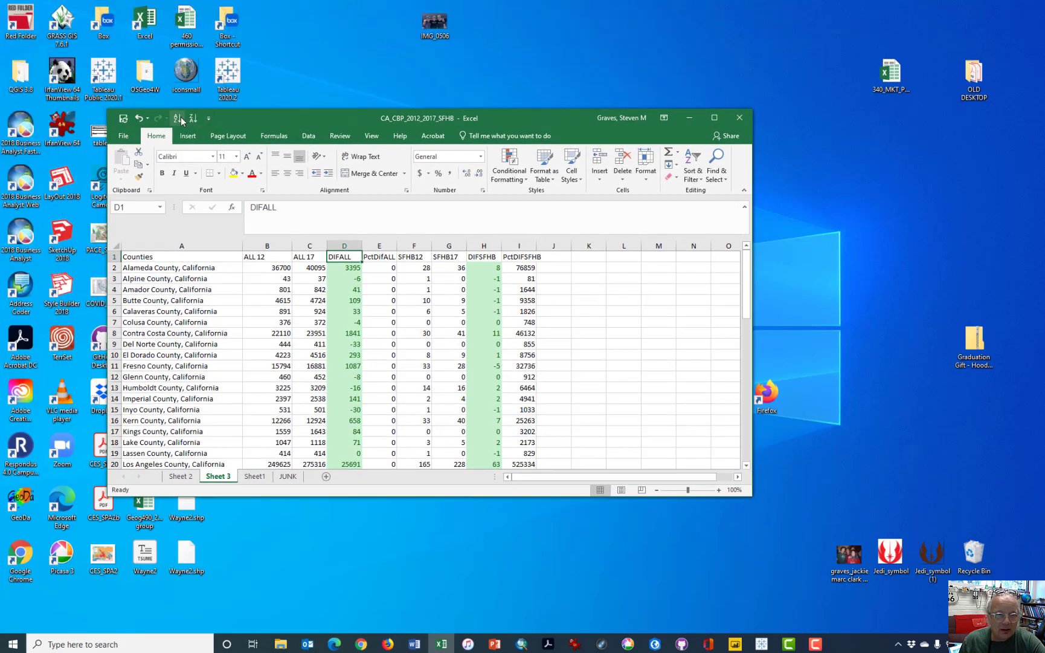
left_click(208, 118)
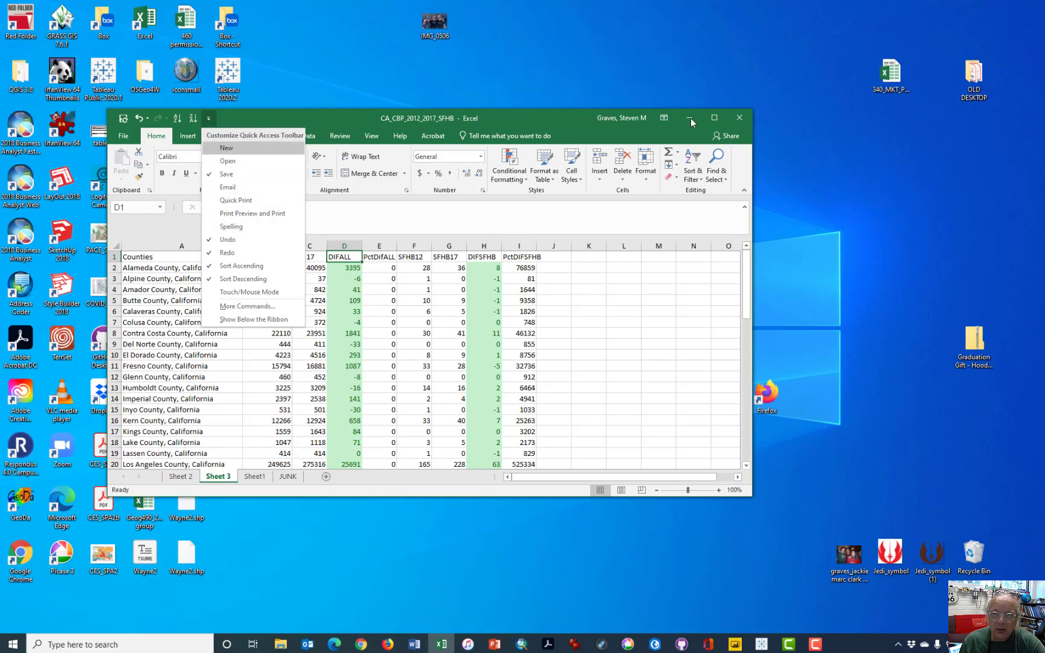
left_click(715, 118)
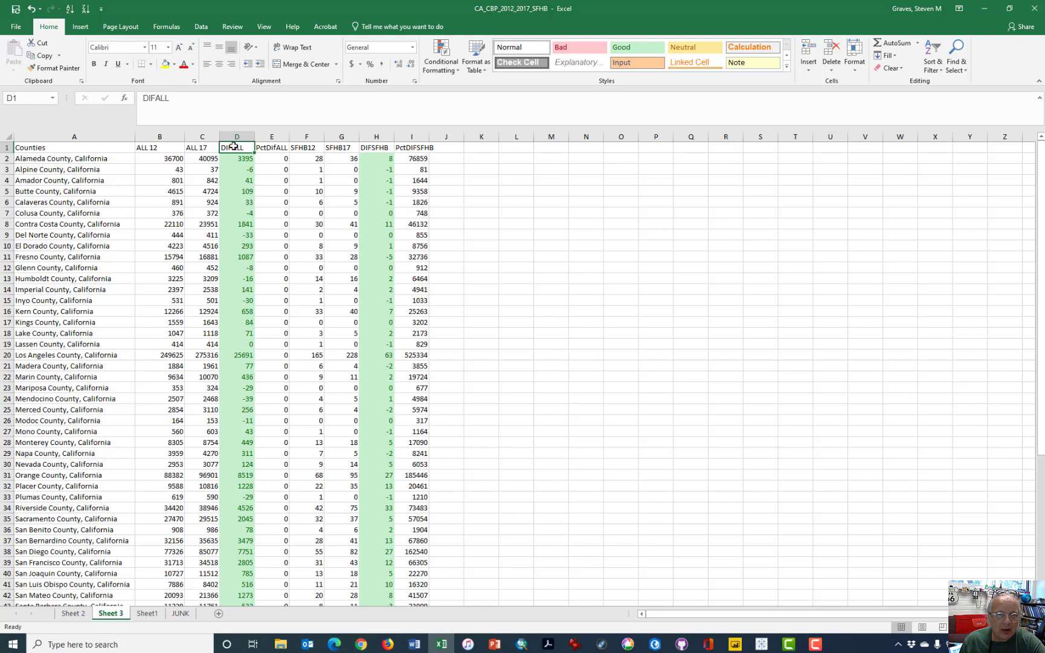
- Sort the county table by DIFALL in descending order, followed by ascending order
left_click(29, 97)
left_click(69, 11)
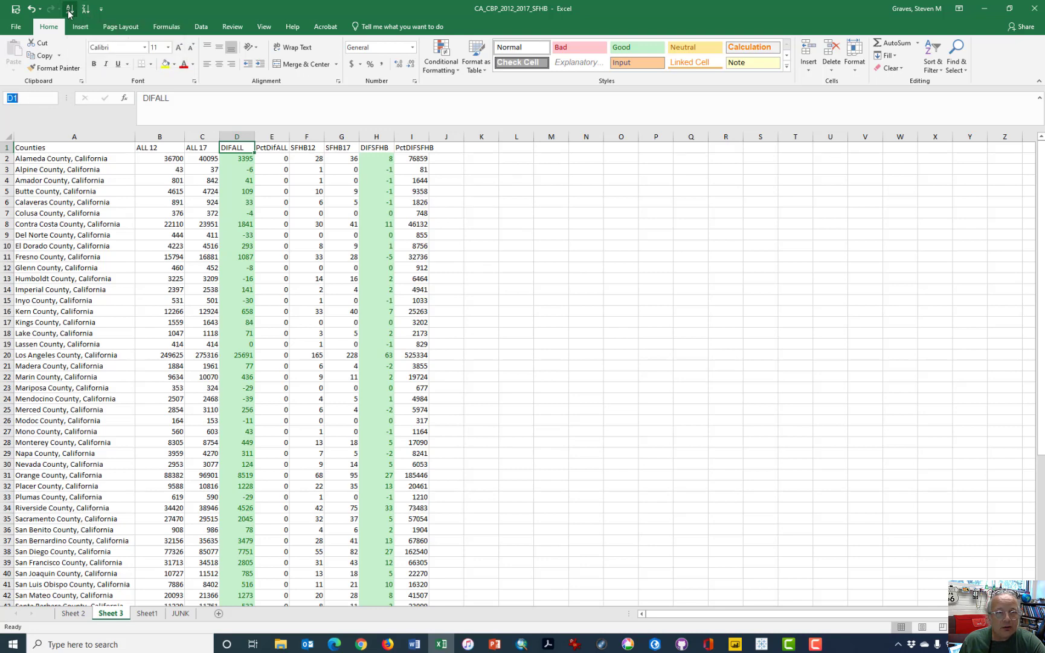
left_click(88, 11)
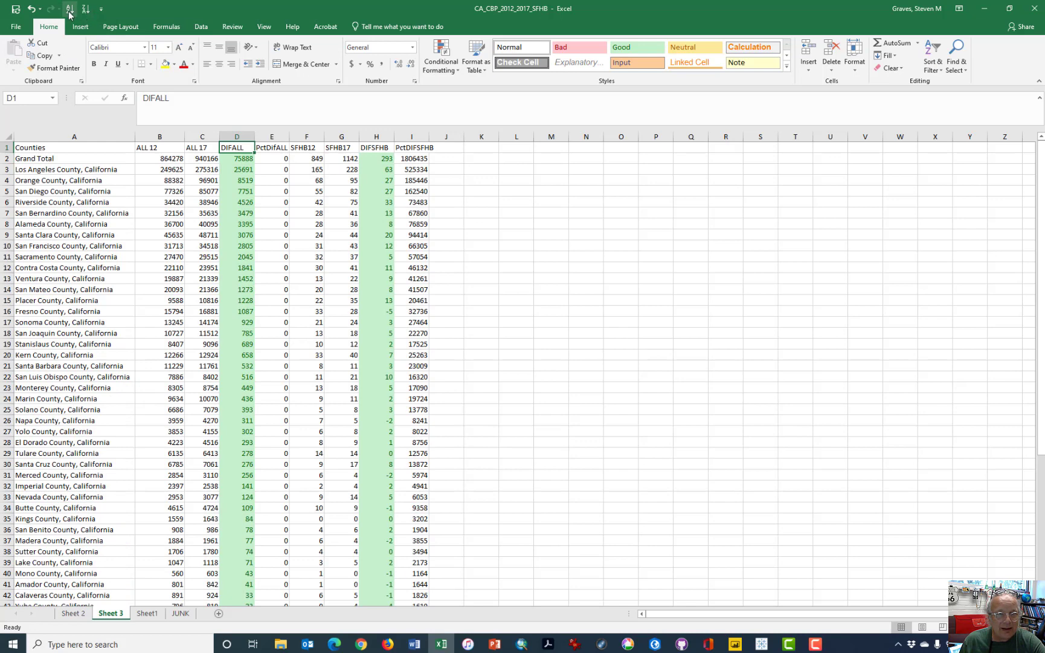
left_click(69, 11)
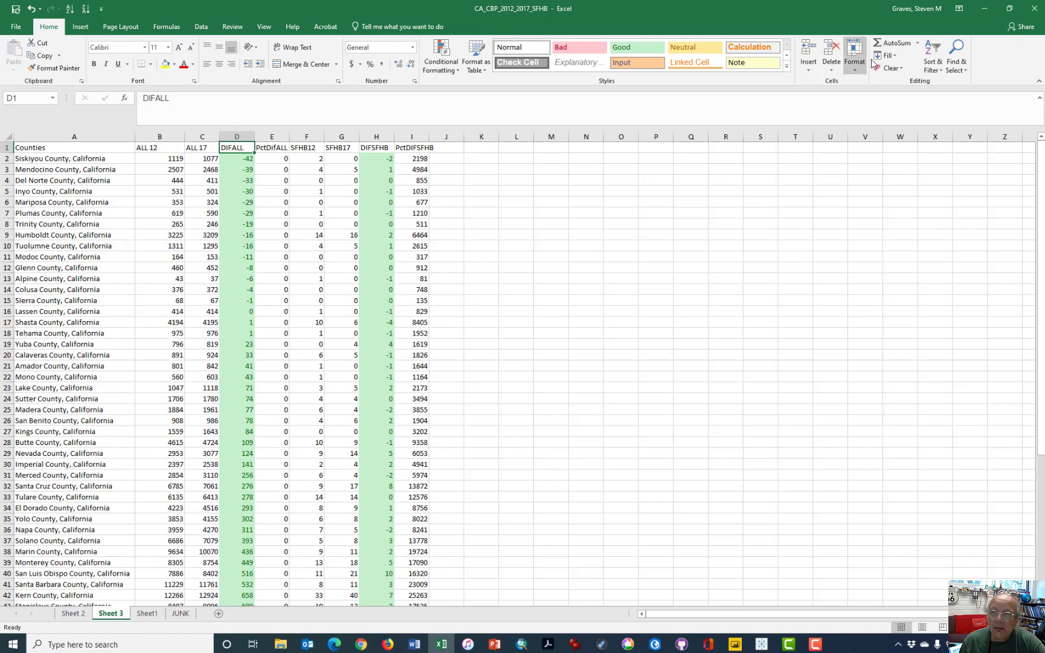
- Re-sort the county table by DIFALL from largest to smallest
left_click(935, 60)
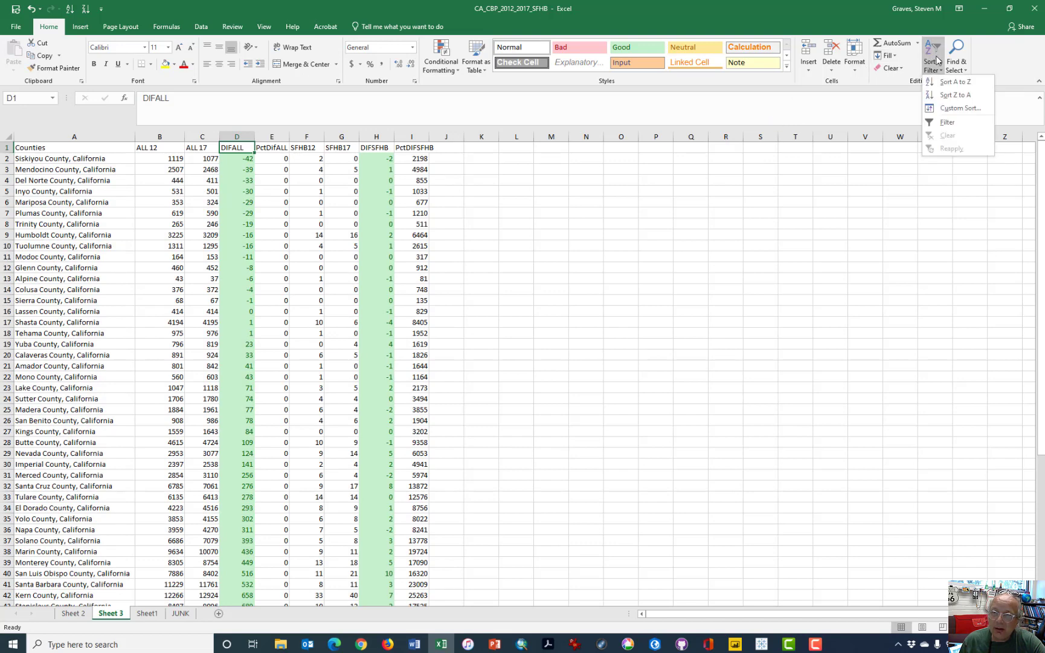
left_click(937, 67)
left_click(940, 75)
left_click(955, 95)
- Sort the whole county table by ALL 12 from largest to smallest with a custom sort on cell values
left_click(236, 159)
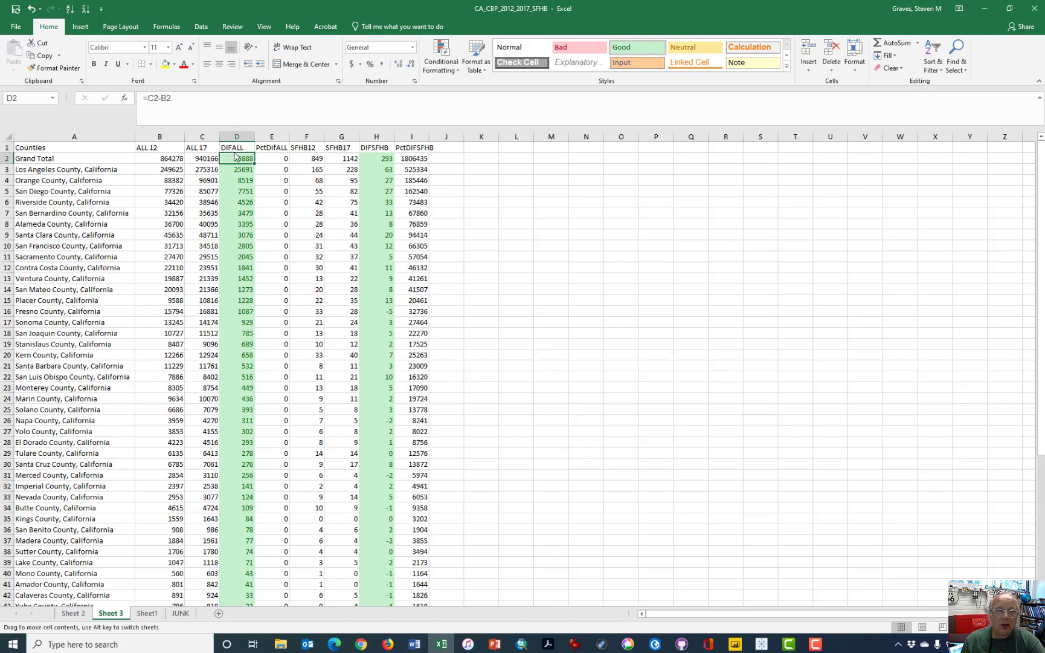
left_click(237, 146)
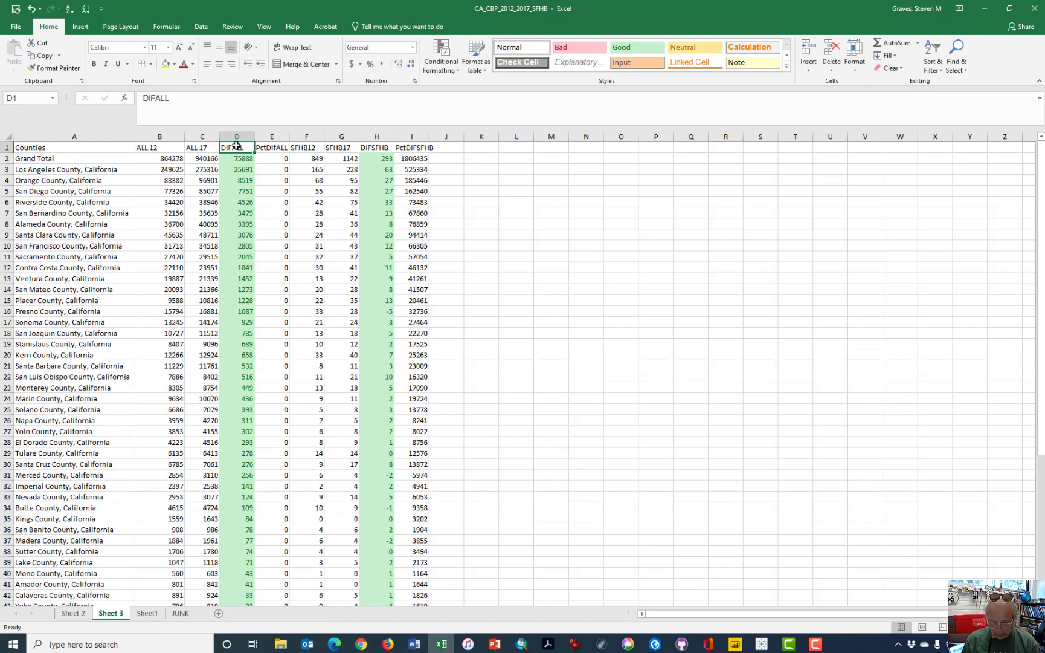
key("alt")
key("d")
key("s")
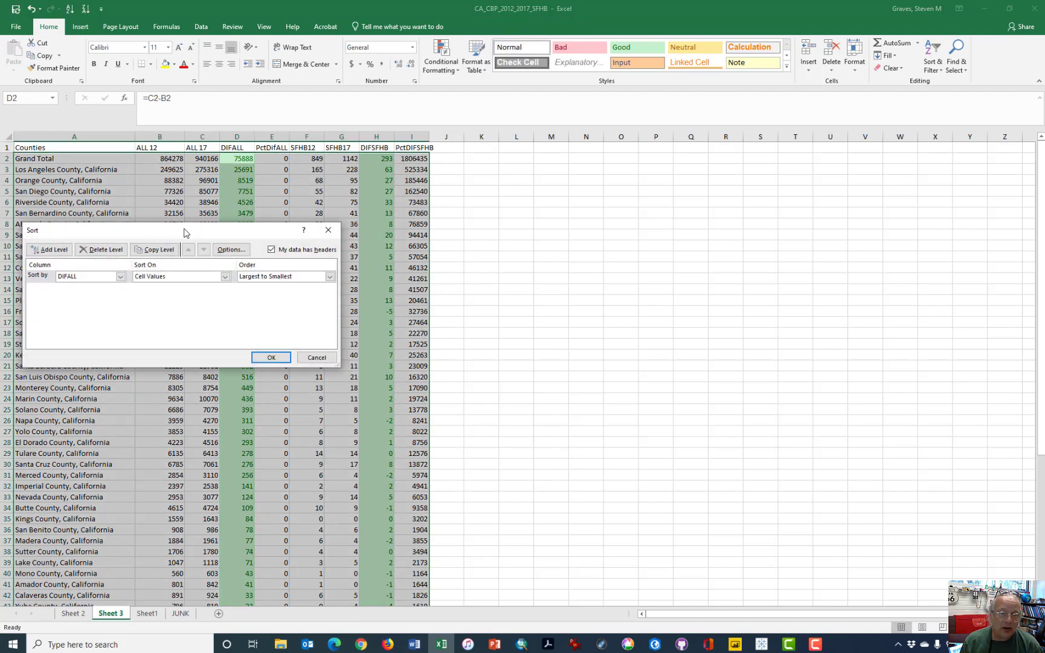
left_click_drag(187, 233, 398, 163)
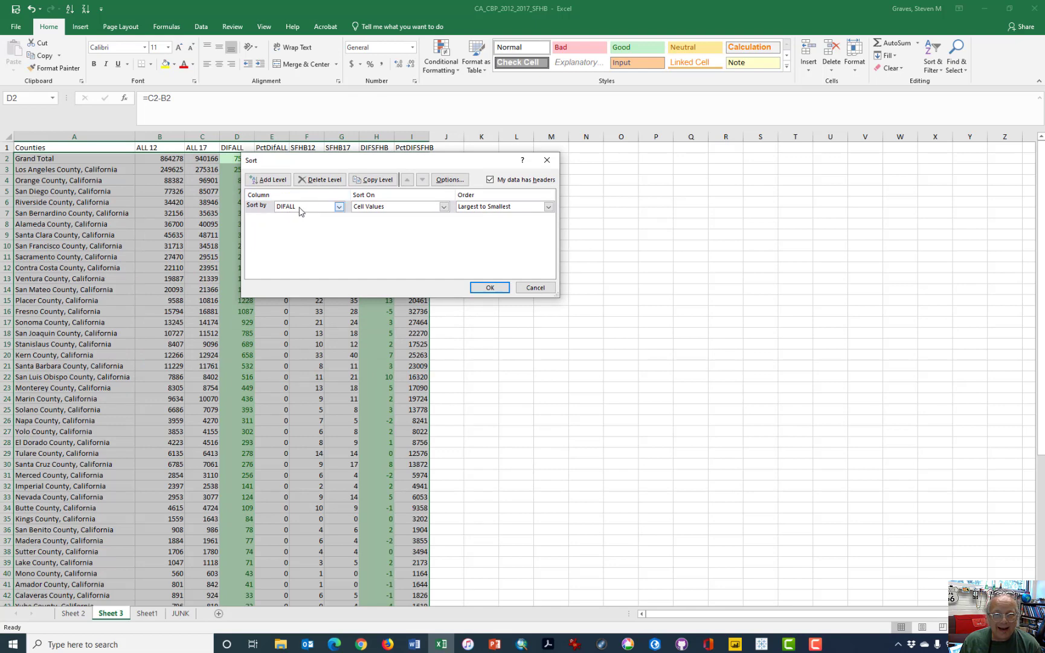
left_click(339, 207)
left_click(340, 209)
left_click(340, 207)
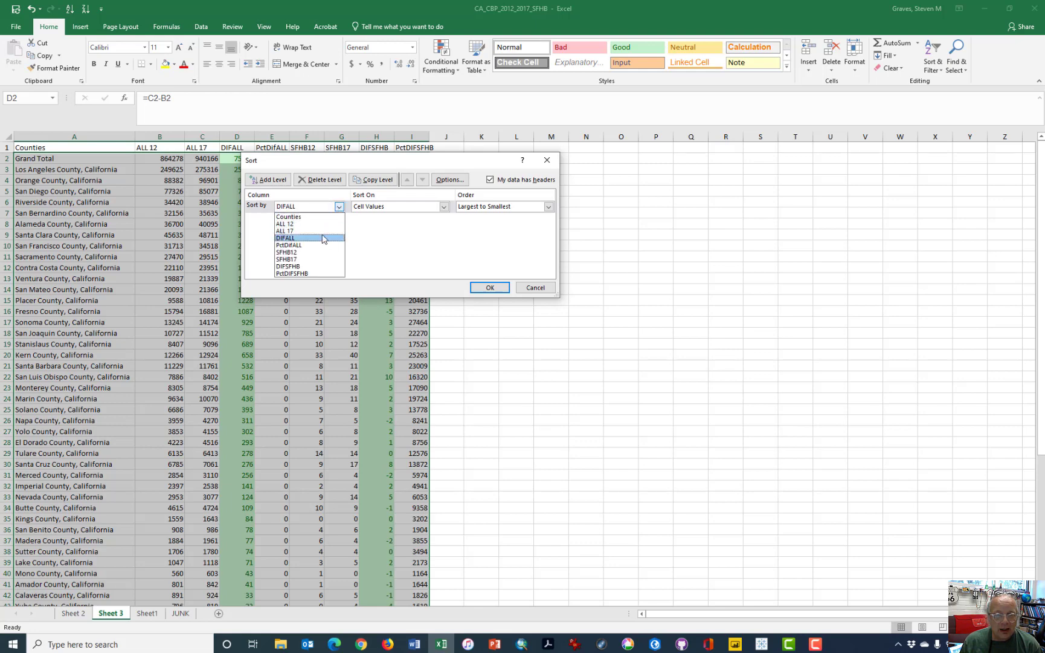
left_click(311, 225)
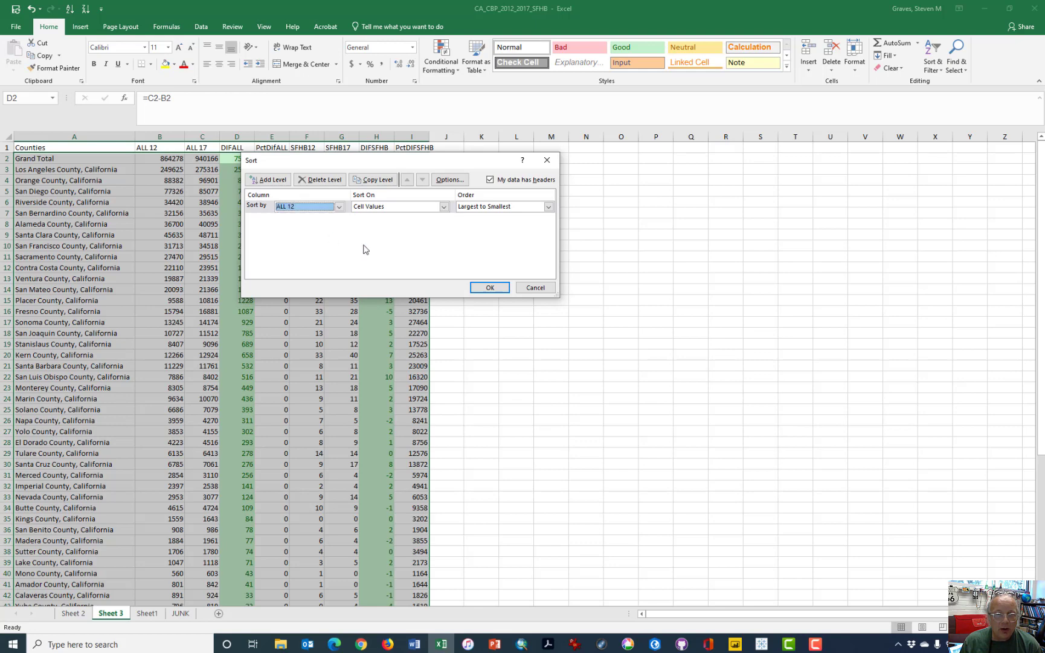
left_click(496, 288)
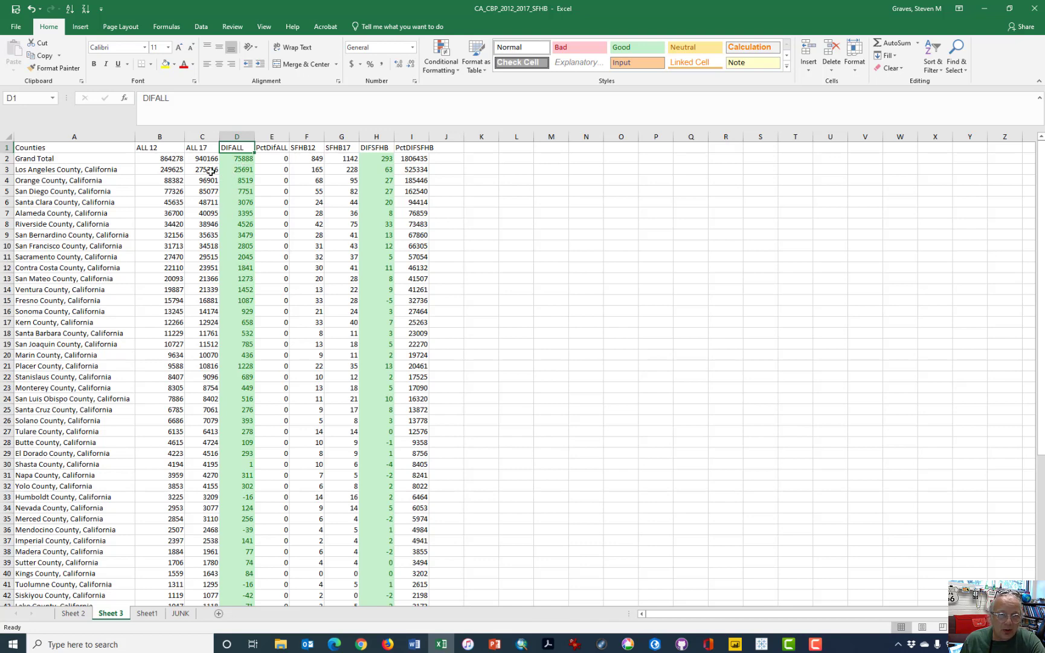
- Compare the ALL and SFHB counts and differences across counties, including the Los Angeles County and Siskiyou County rows
mouse_move(206, 170)
left_mouse_down()
mouse_move(206, 192)
mouse_move(206, 170)
left_mouse_up()
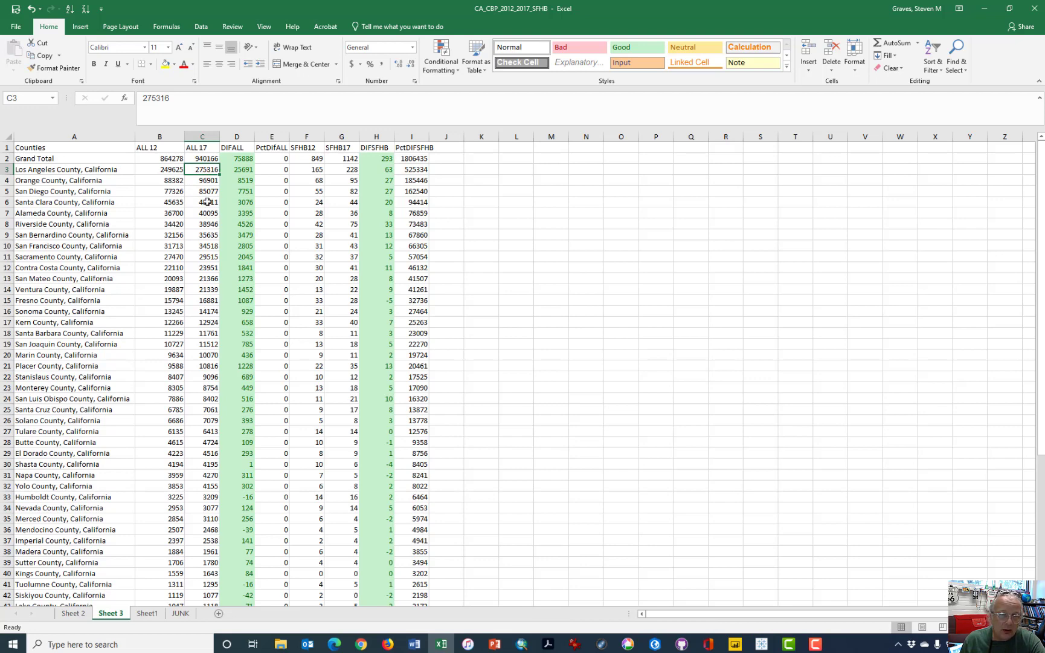
left_click(240, 171)
scroll(240, 426, "down", 5)
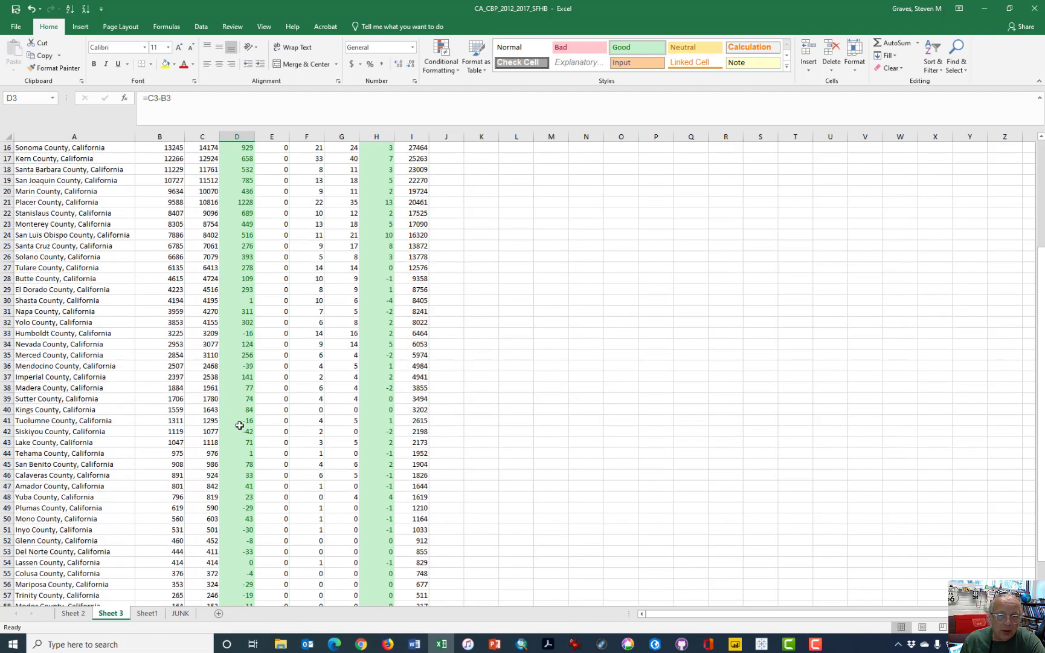
scroll(240, 426, "down", 4)
left_click_drag(258, 299, 111, 299)
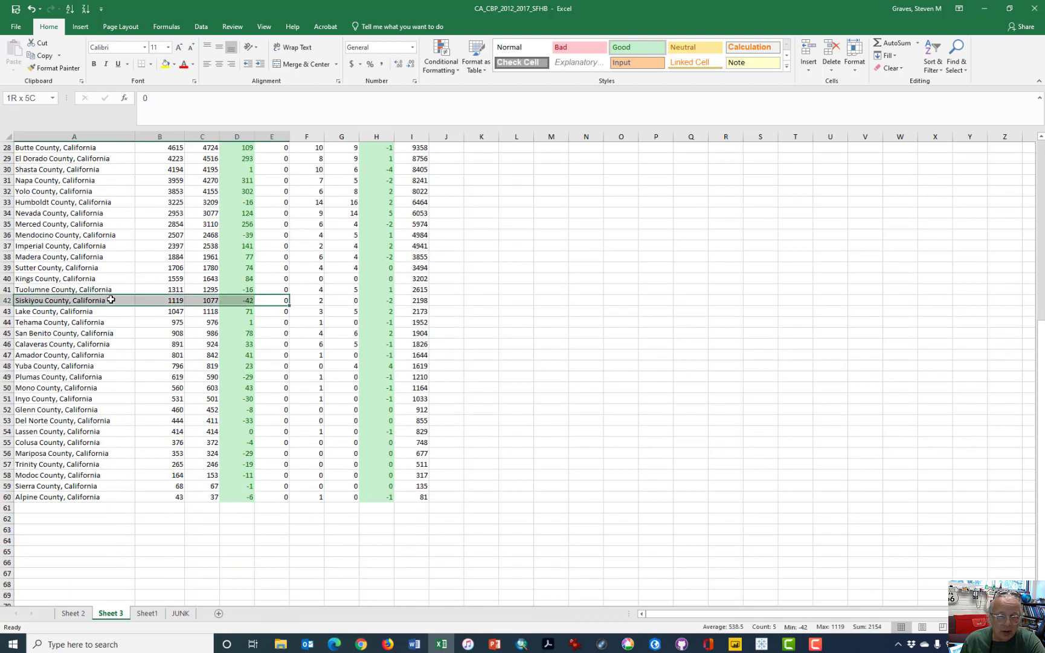
left_click(181, 344)
scroll(214, 233, "up", 9)
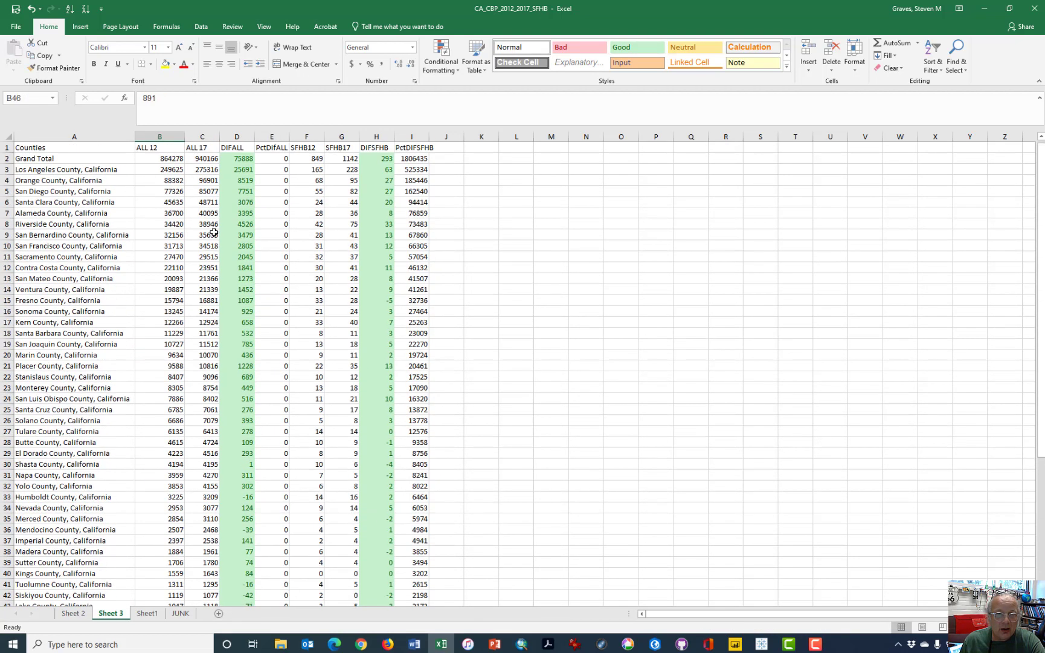
left_click_drag(164, 148, 245, 230)
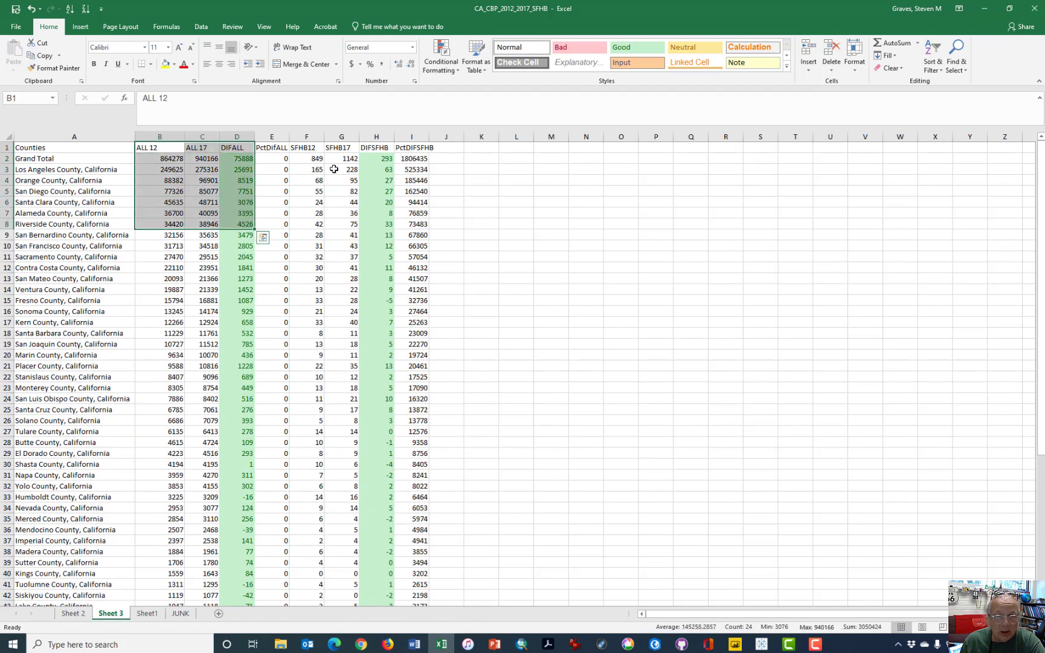
left_click_drag(304, 149, 374, 278)
- Sort the county table by DIFSFHB from largest to smallest and check the highest differences
left_click(380, 151)
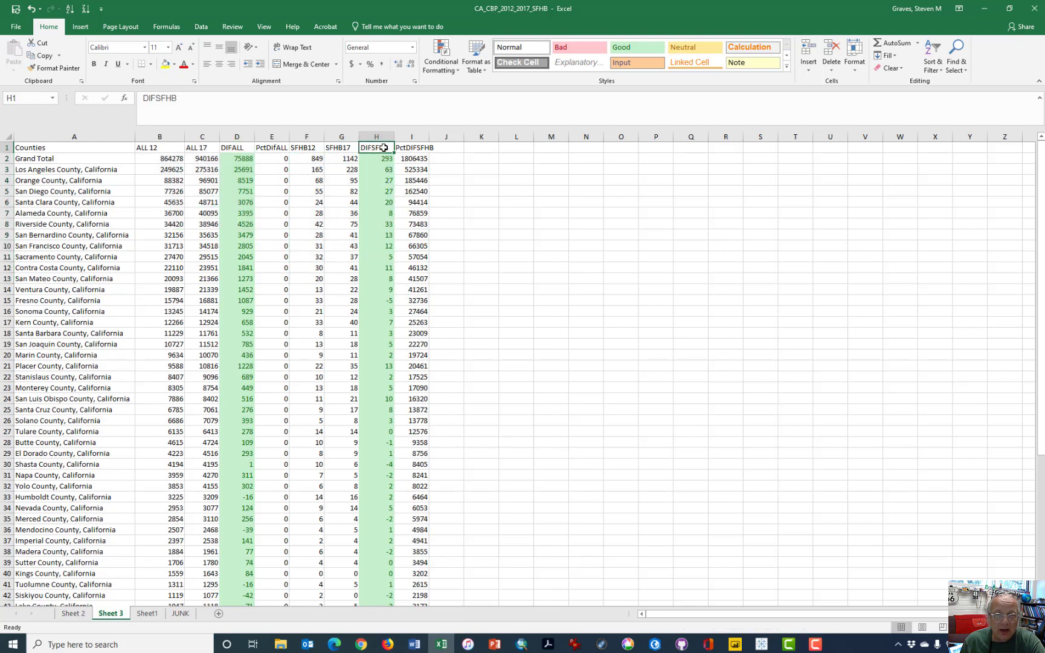
left_click(84, 10)
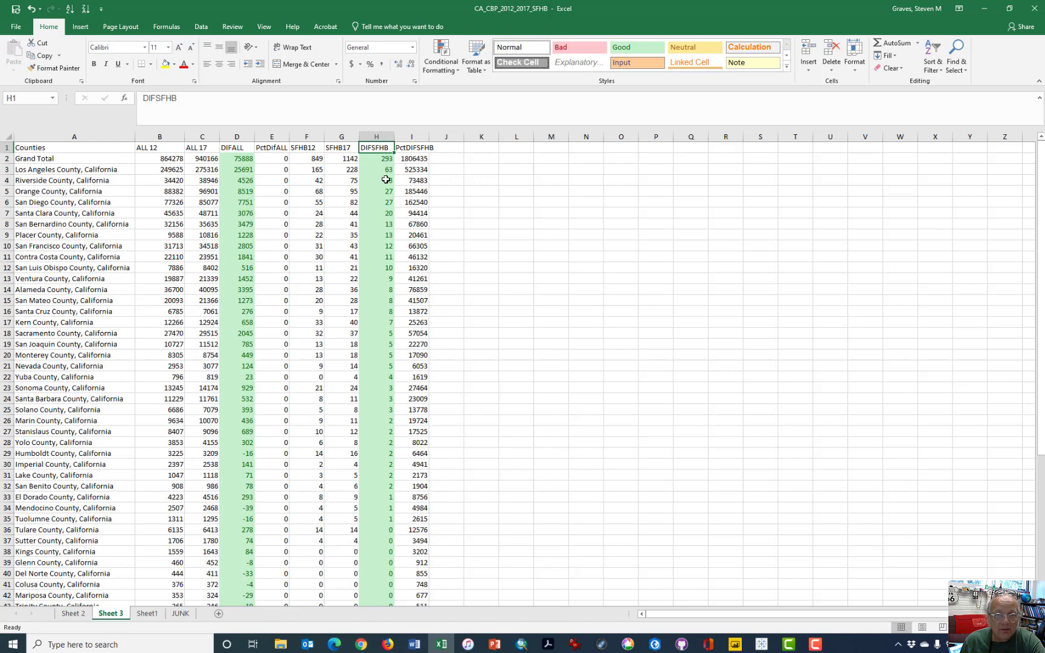
left_click_drag(389, 171, 387, 214)
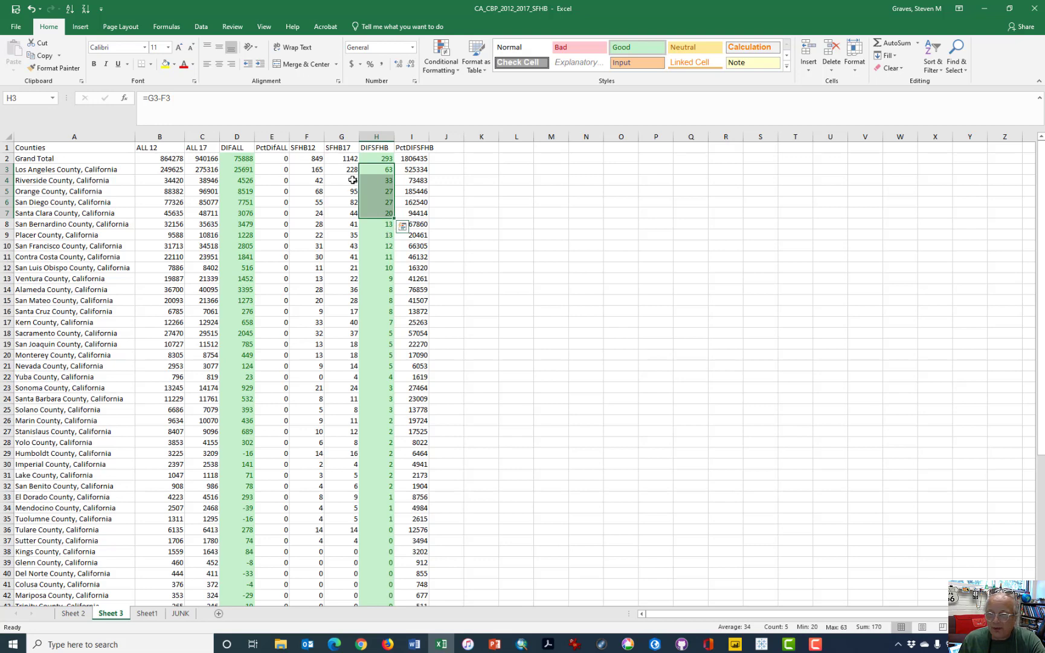
left_click(348, 257)
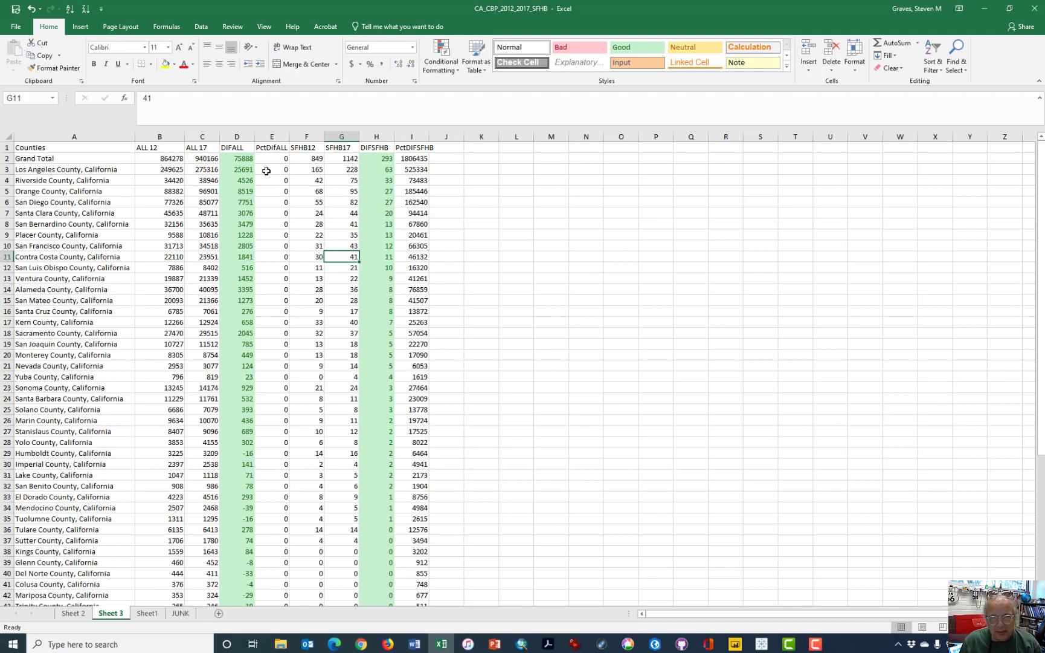
left_click(342, 201)
- Apply the Bad cell style to the PctDifALL values in E2:E60
left_click(265, 150)
left_click(276, 157)
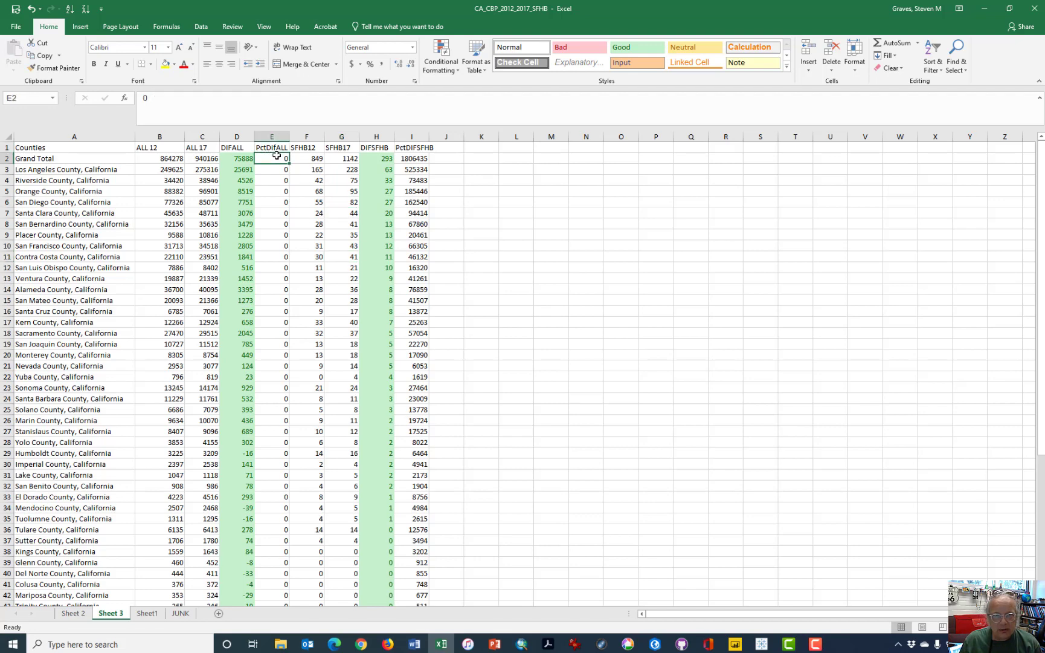
key("ctrl+shift+Down")
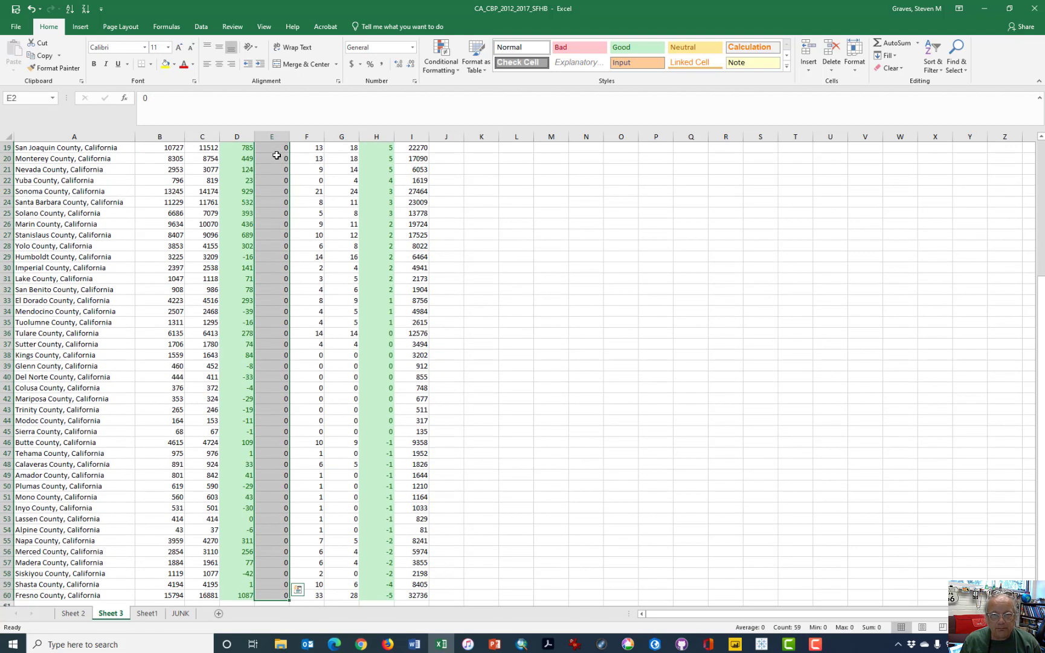
left_click(574, 49)
scroll(467, 148, "up", 6)
left_click(415, 201)
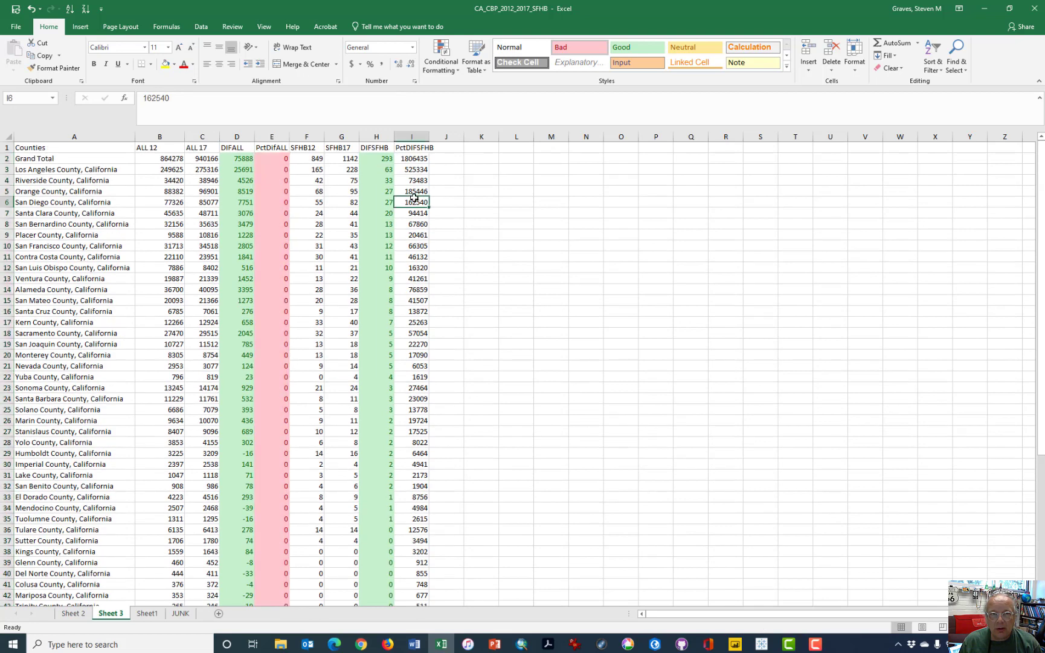
- Apply the Bad cell style to the PctDIFSFHB values in I2:I60
left_click(412, 167)
left_click(412, 161)
key("ctrl+shift+Down")
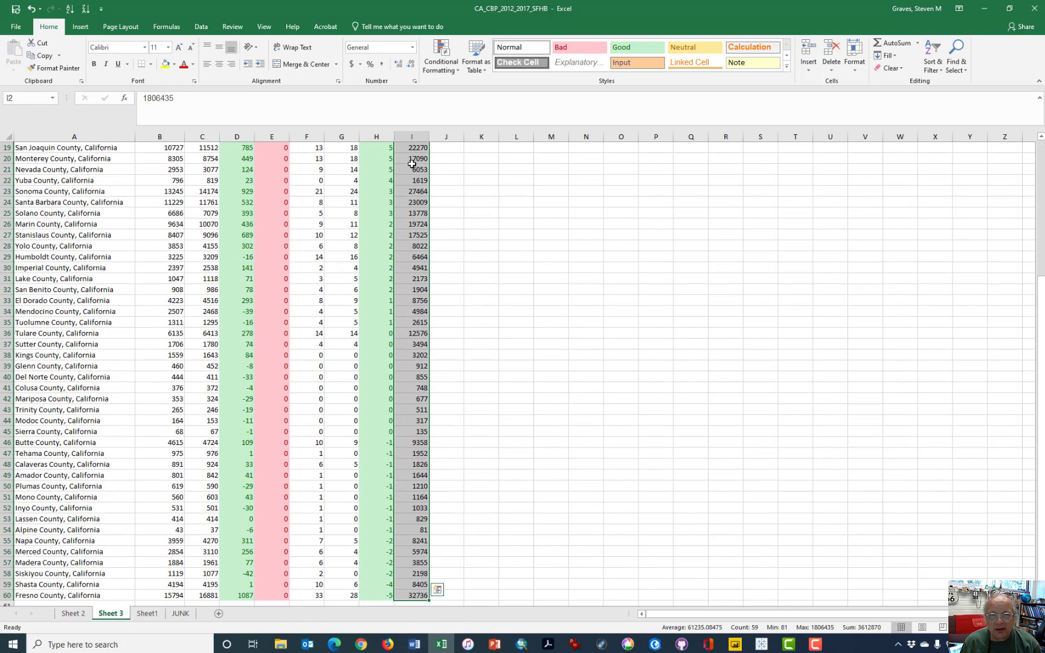
left_click(578, 49)
scroll(319, 307, "up", 6)
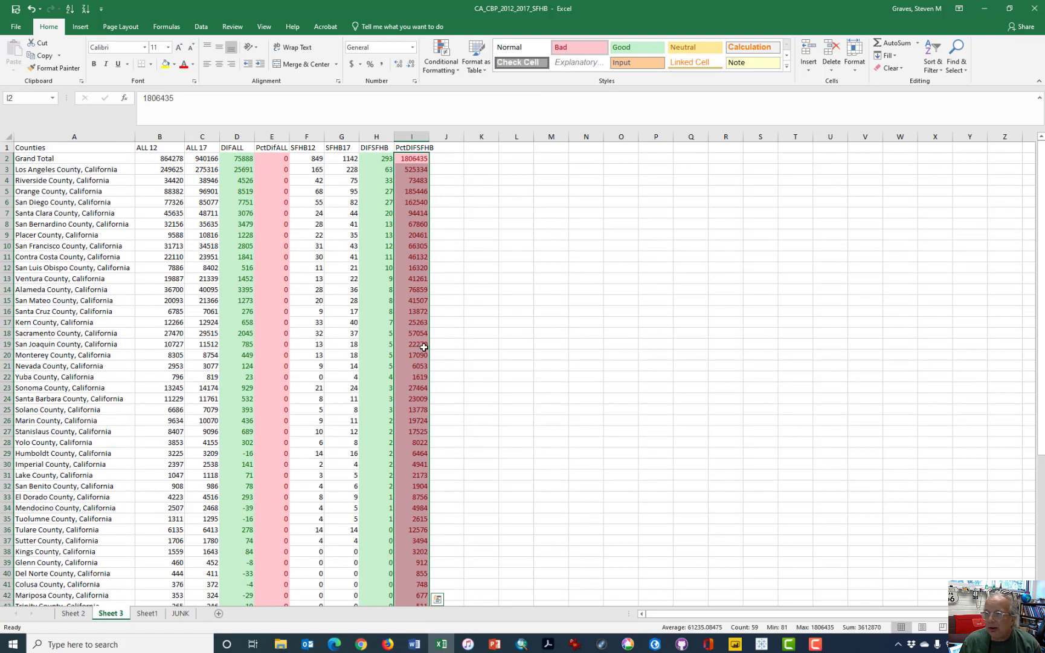
left_click(514, 259)
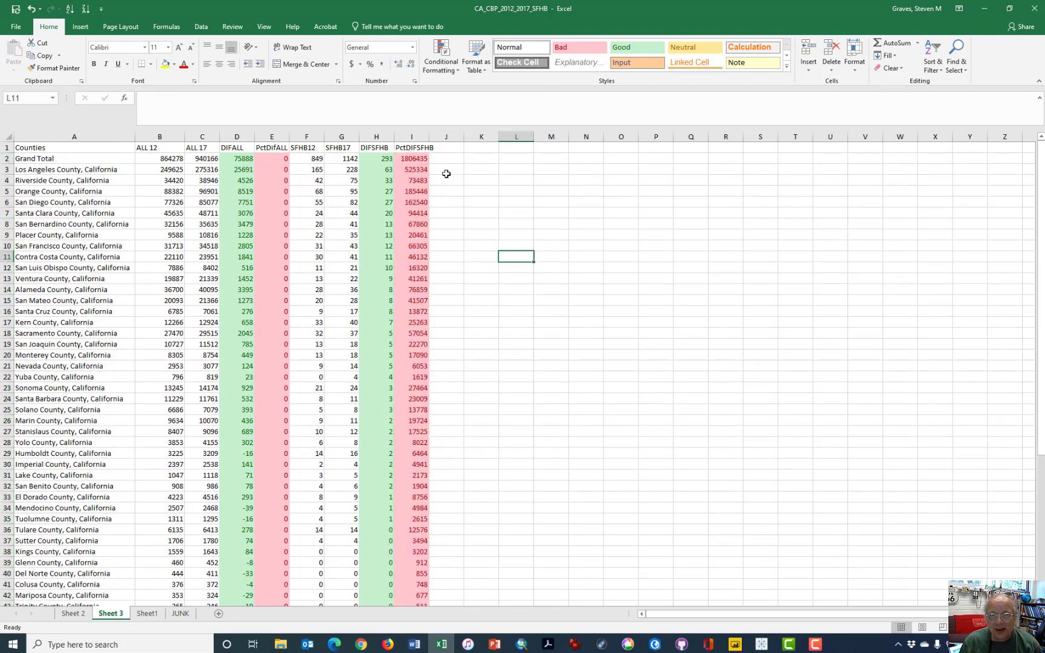
left_click_drag(421, 159, 420, 269)
left_click(537, 234)
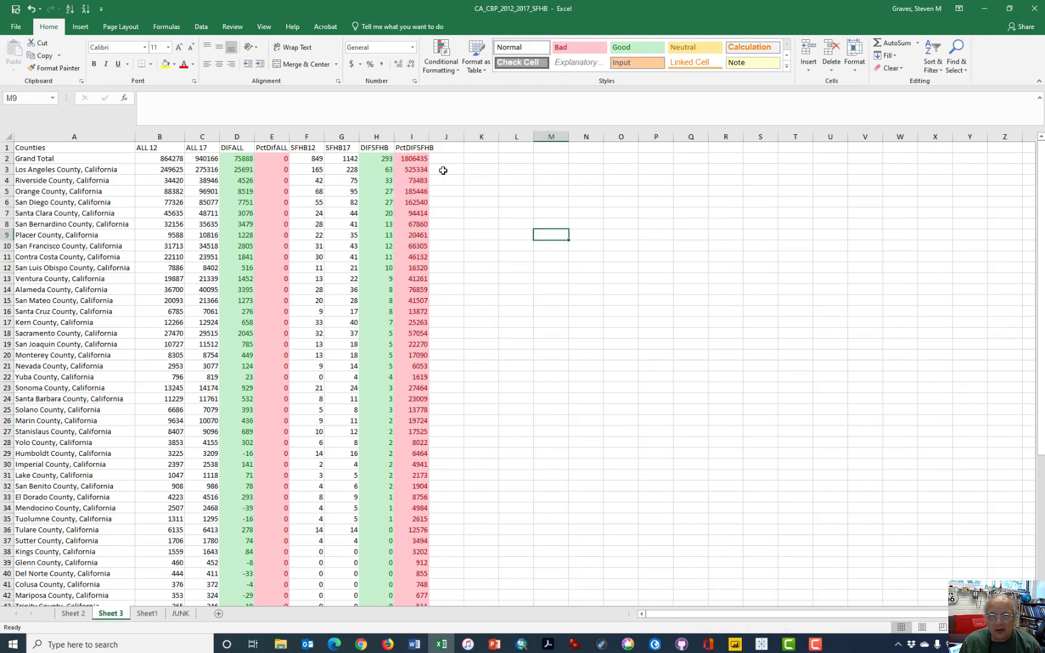
left_click_drag(282, 159, 283, 212)
left_click(462, 199)
- Write the percent-difference formula note "X-y/x *-100" in cell L8 beside the table
left_click(516, 227)
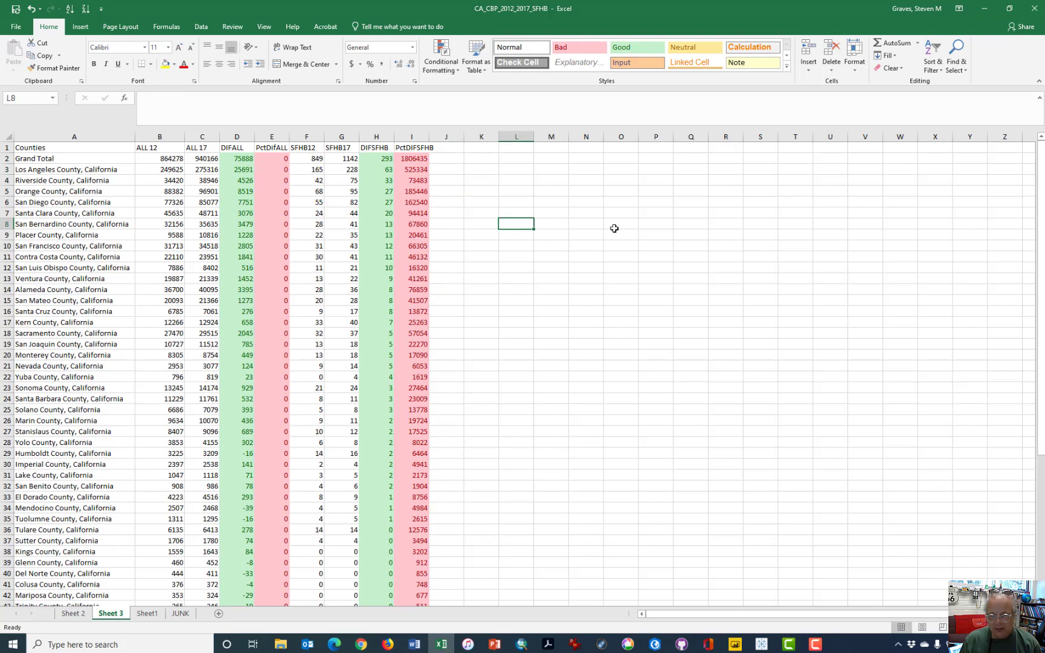
type("X")
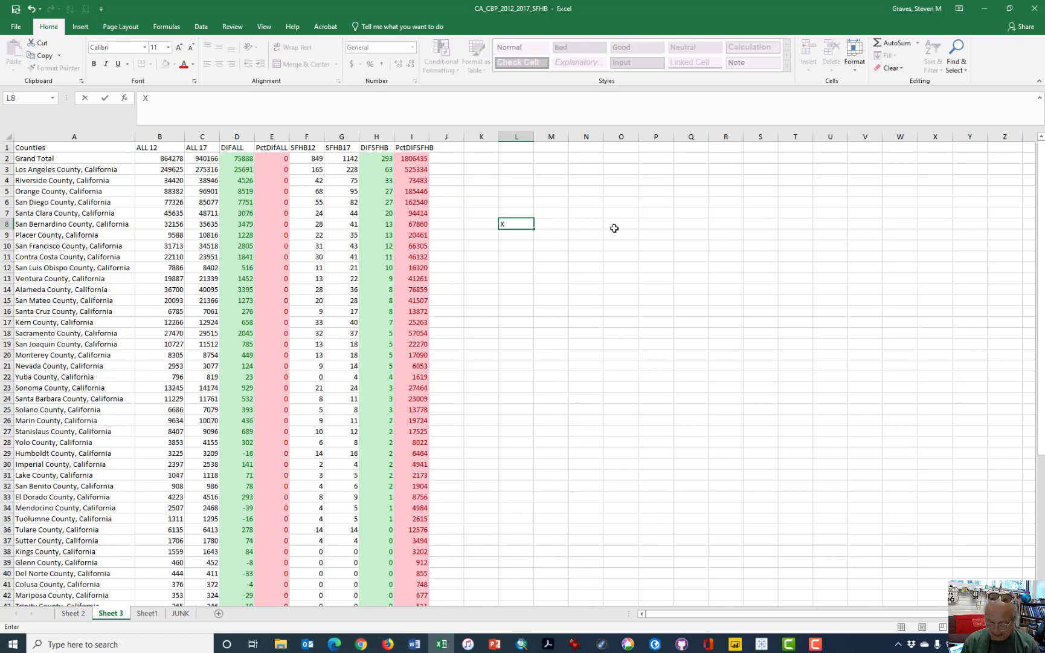
type("-")
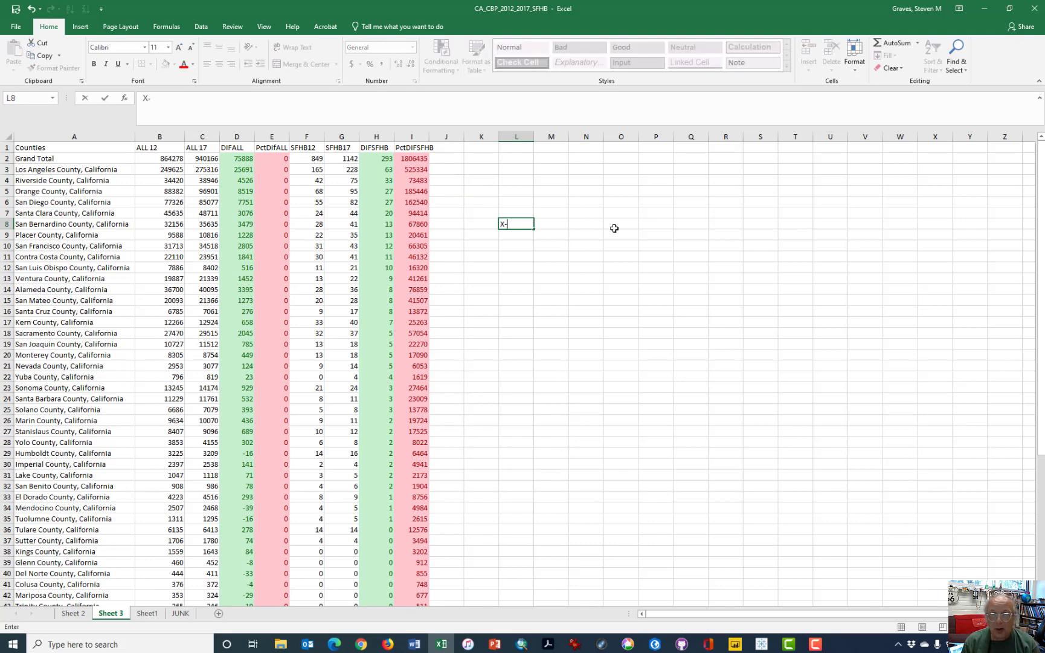
type("7")
key("BackSpace")
type("y/x *")
key("Return")
key("Return")
- Add the variable notes "x early year" in L10 and "y later year" in L11
type("x")
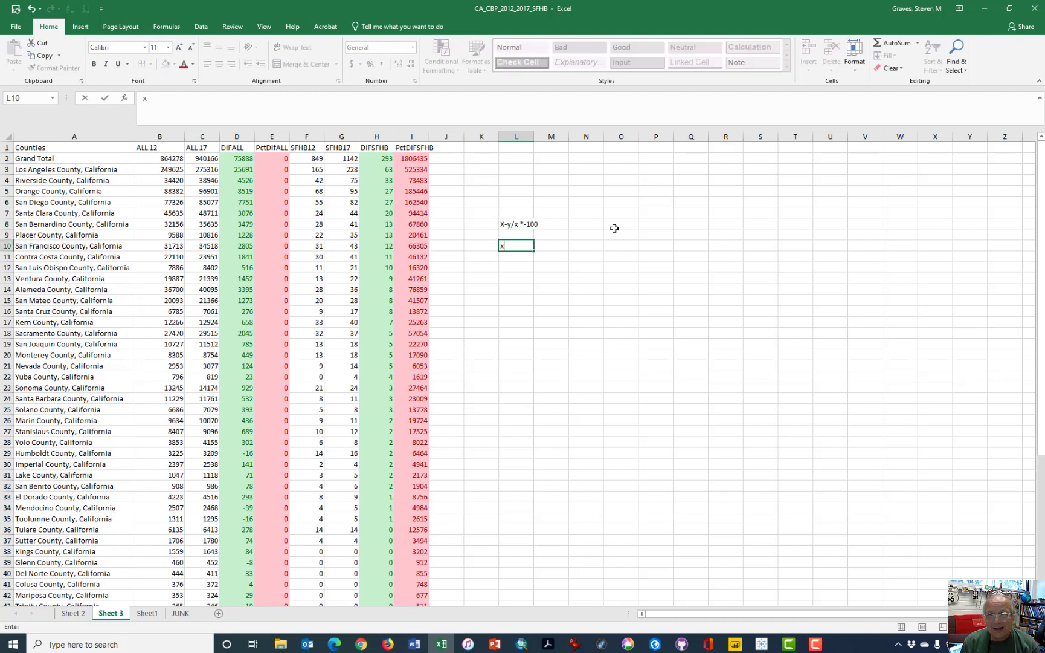
type(" early year")
key("Return")
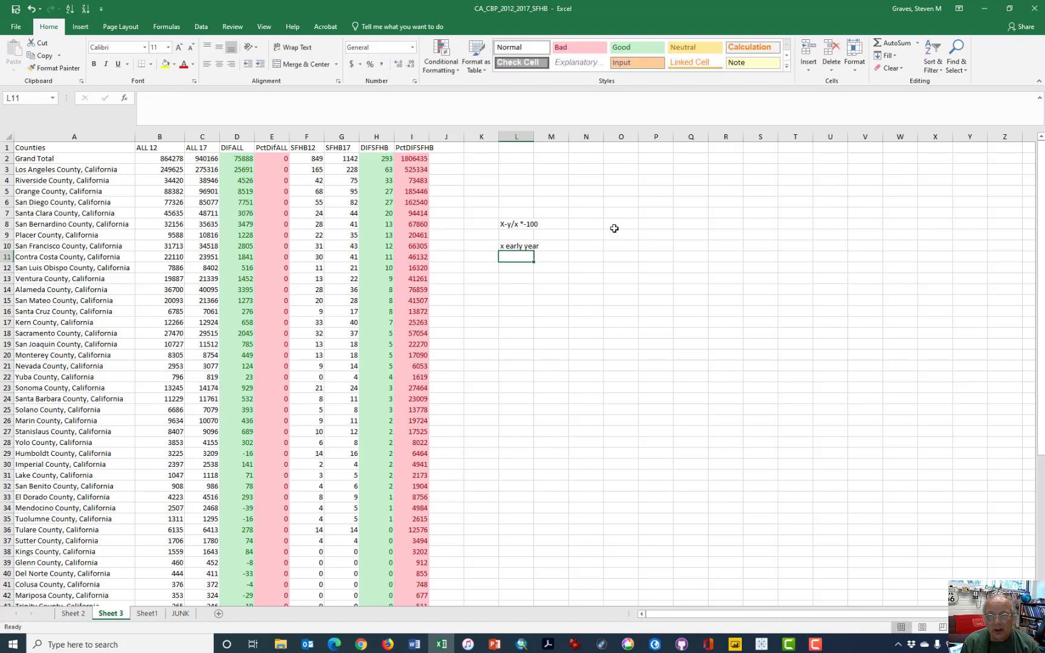
type("y later ye")
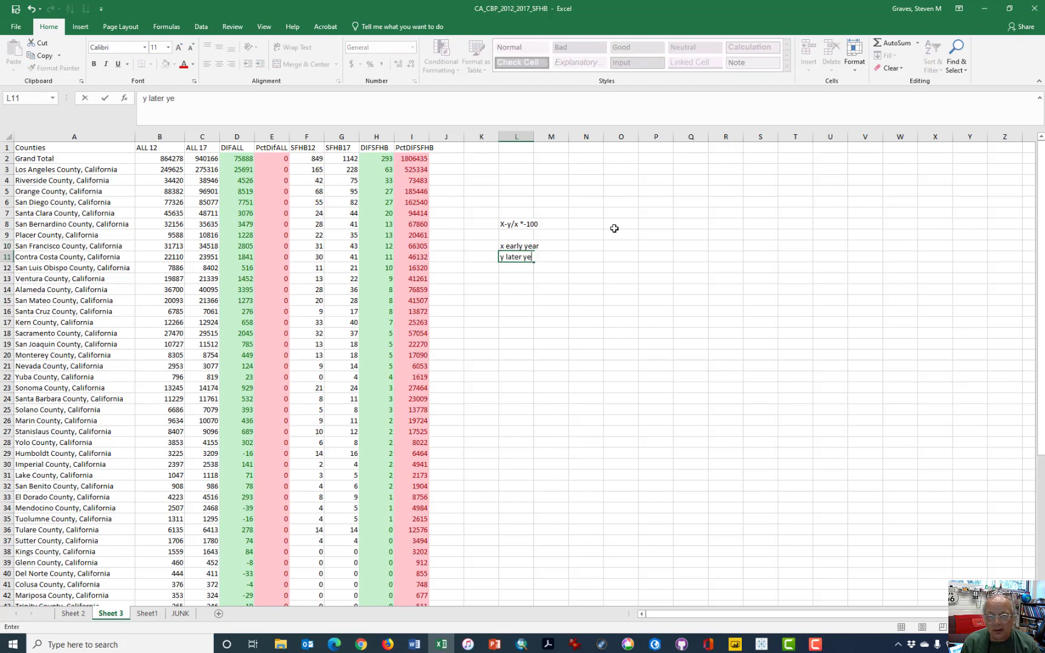
key("Return")
- Try to enter the ALL 12 minus ALL 17 part of the percent-difference formula, =B2-C2), in PctDifALL cell E2
key("Up")
key("Up")
key("Up")
key("Up")
key("Up")
key("Up")
key("Up")
key("Up")
key("Up")
key("Up")
key("Up")
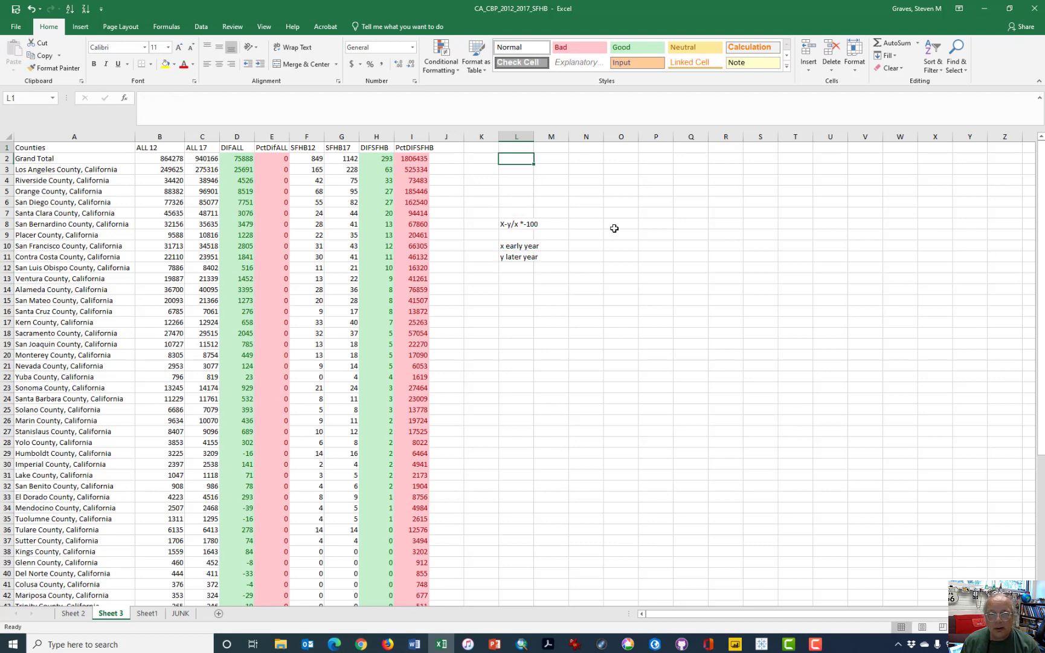
key("Left")
key("Left")
key("Left")
key("Left")
key("Left")
key("Left")
key("Left")
key("Down")
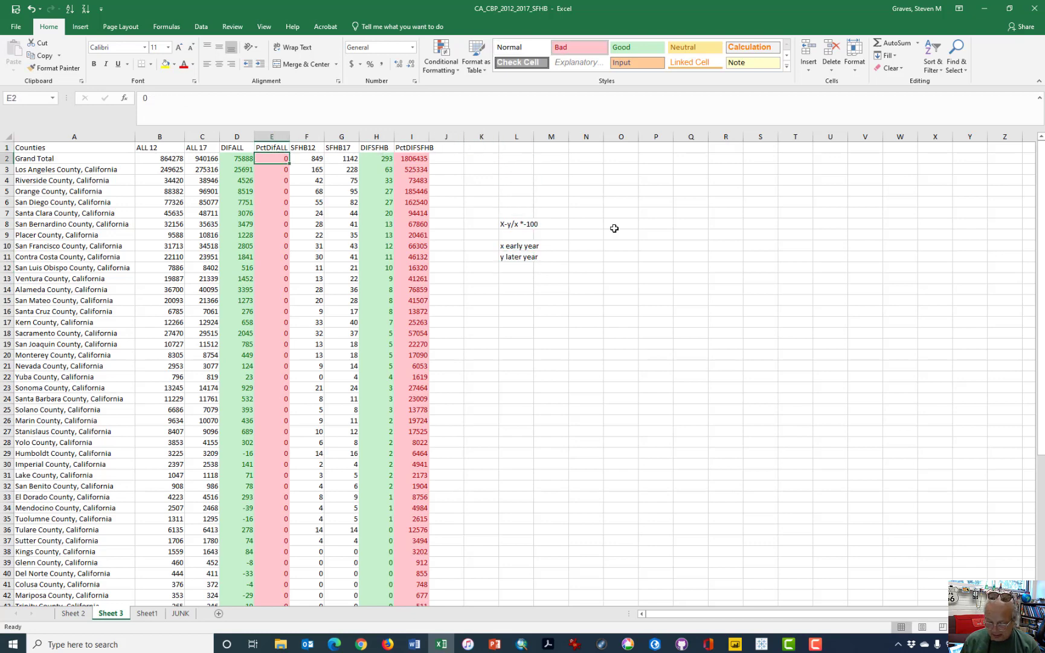
type("=")
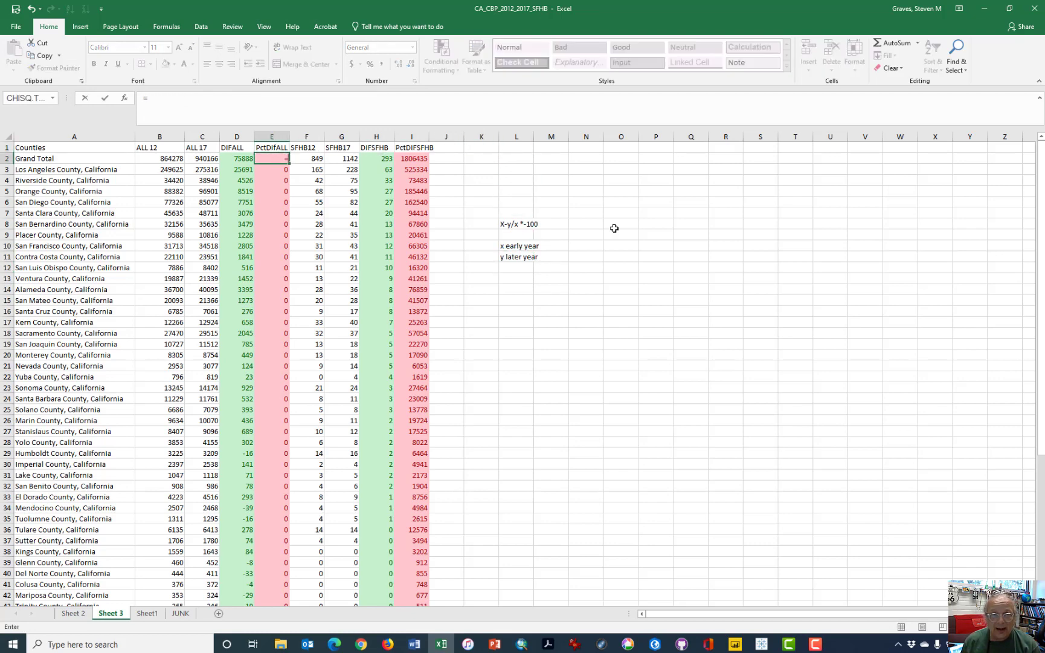
key("Left")
key("Left")
key("Left")
key("Left")
key("Right")
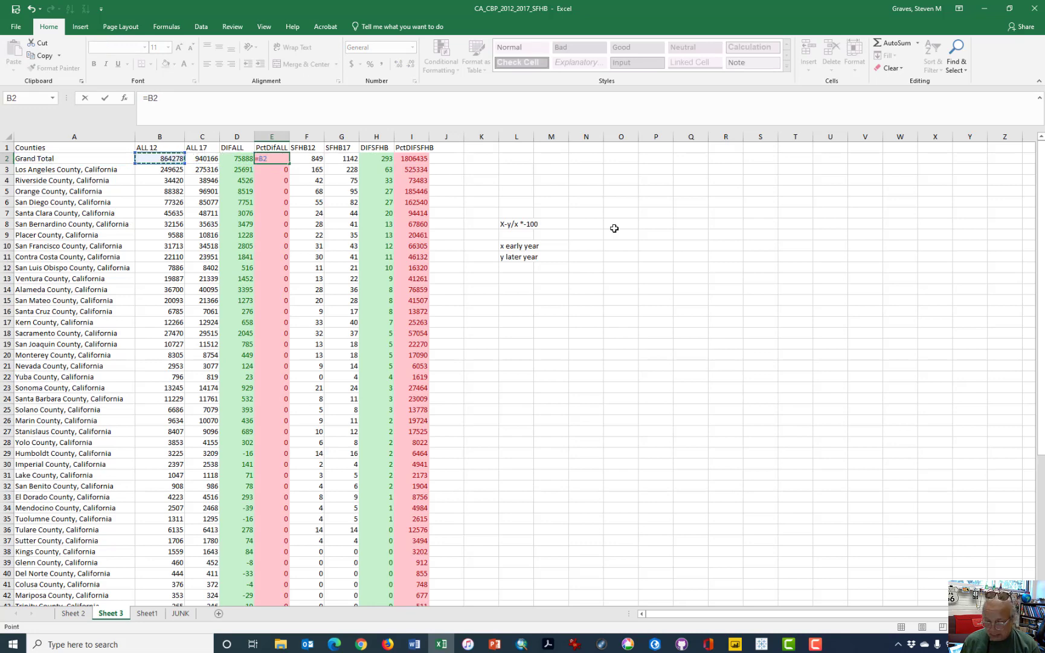
type("-")
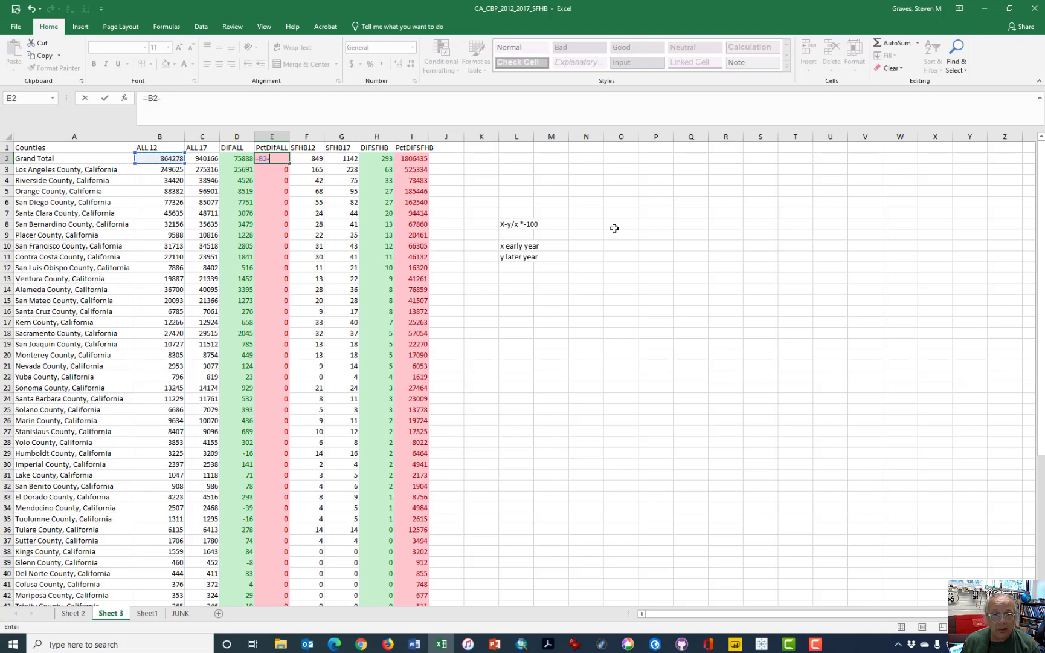
key("Left")
key("Left")
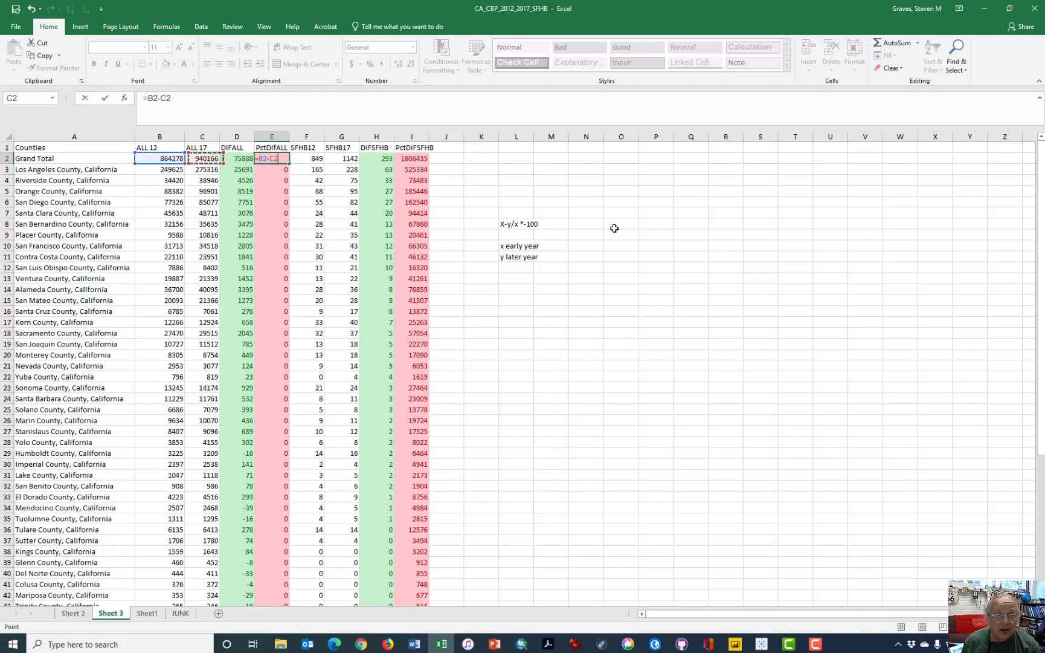
type(")")
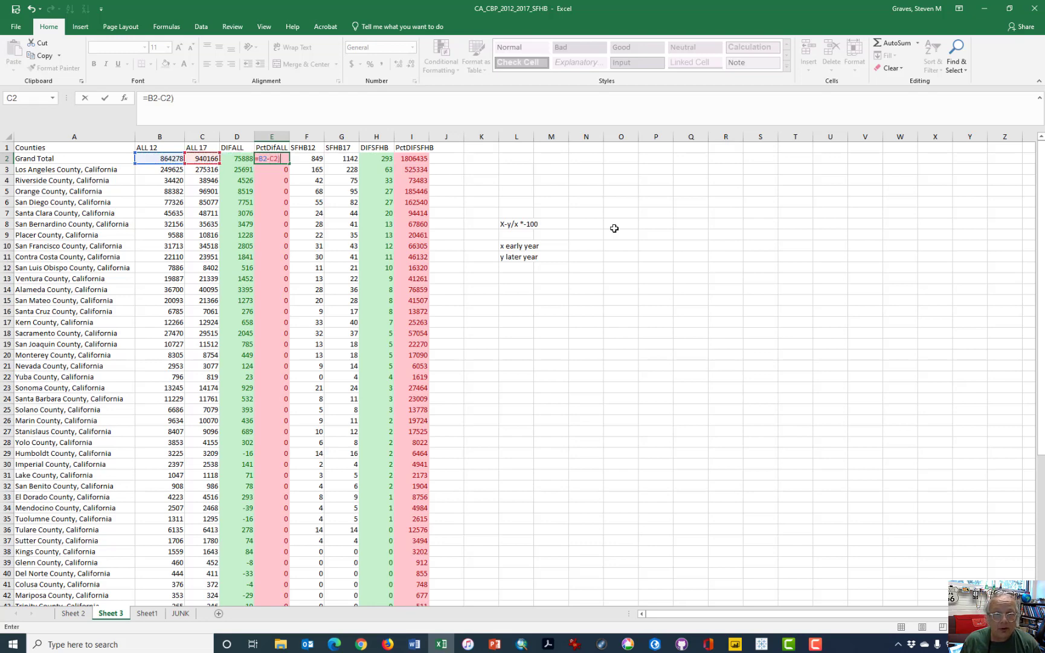
key("Return")
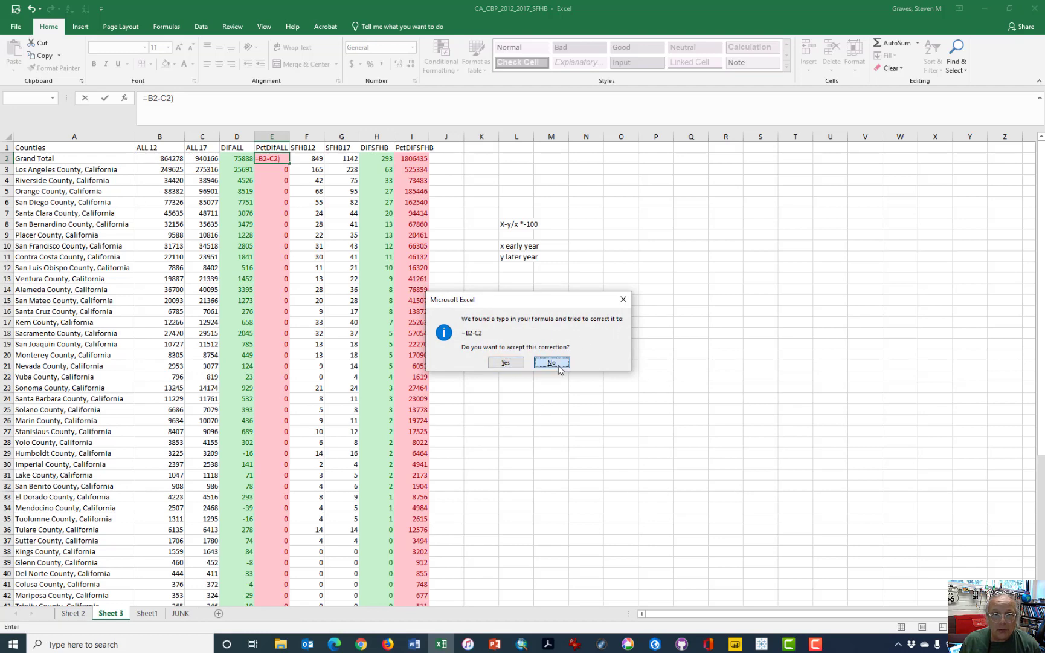
- Reject the suggested correction and complete the E2 formula as =(B2-C2)/B2 *-100
left_click(552, 363)
left_click(504, 380)
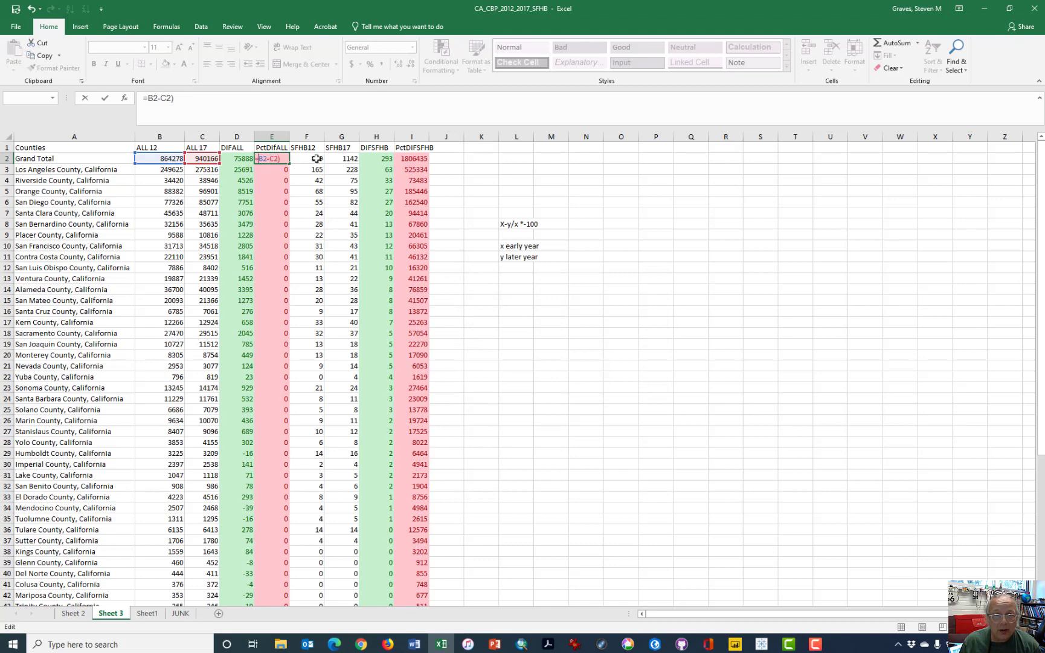
type("(")
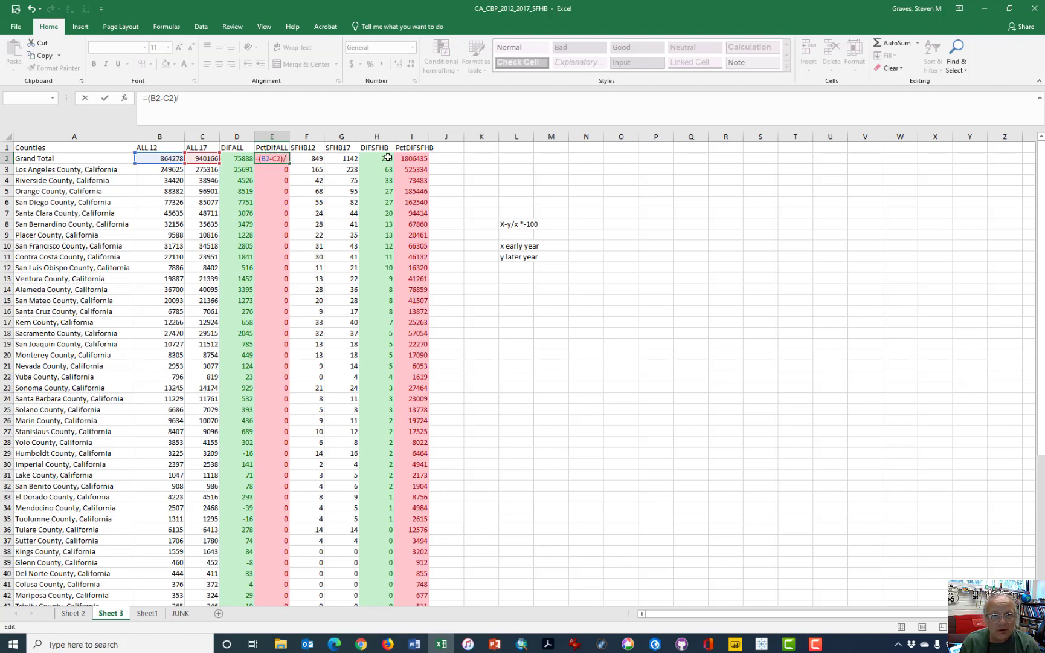
type("b2 *-100")
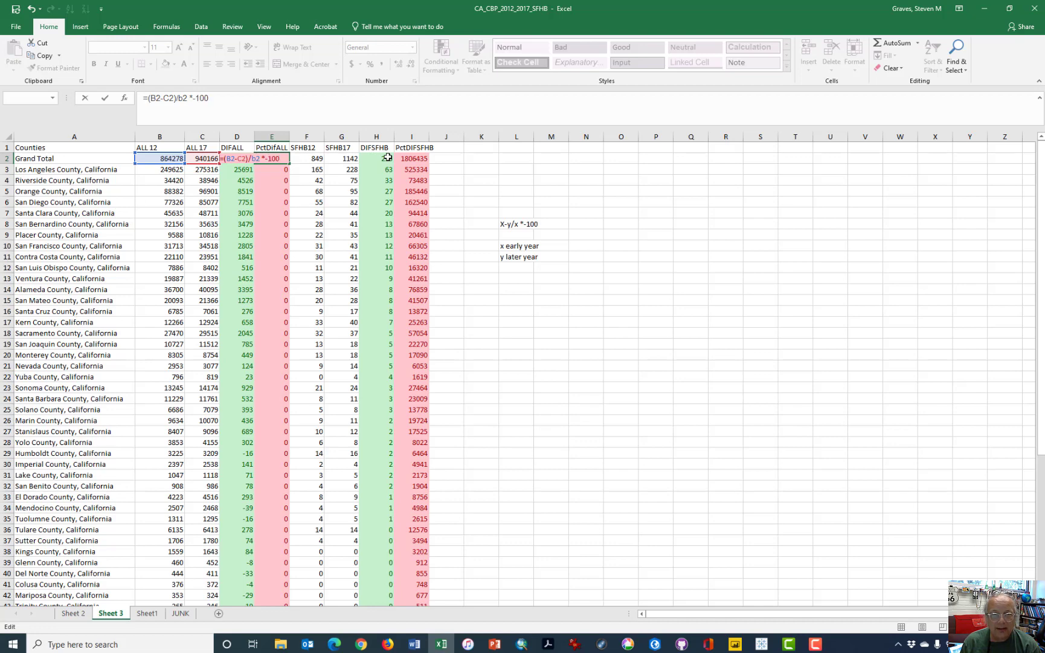
key("Return")
key("Up")
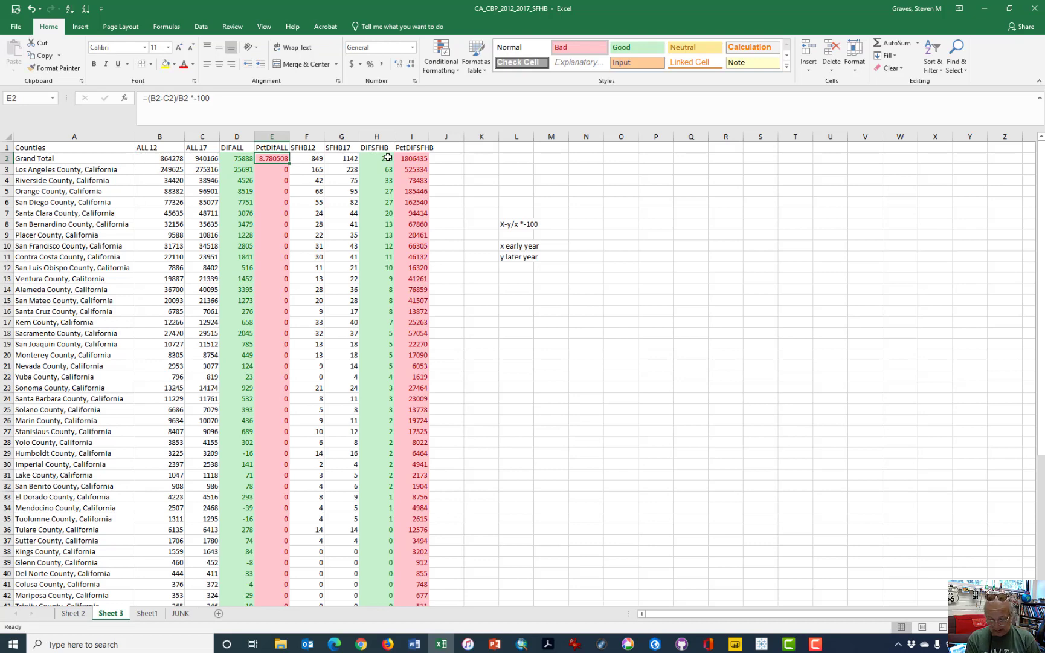
- Copy the percent-difference formula from E2 down the PctDifALL column through E60
key("F2")
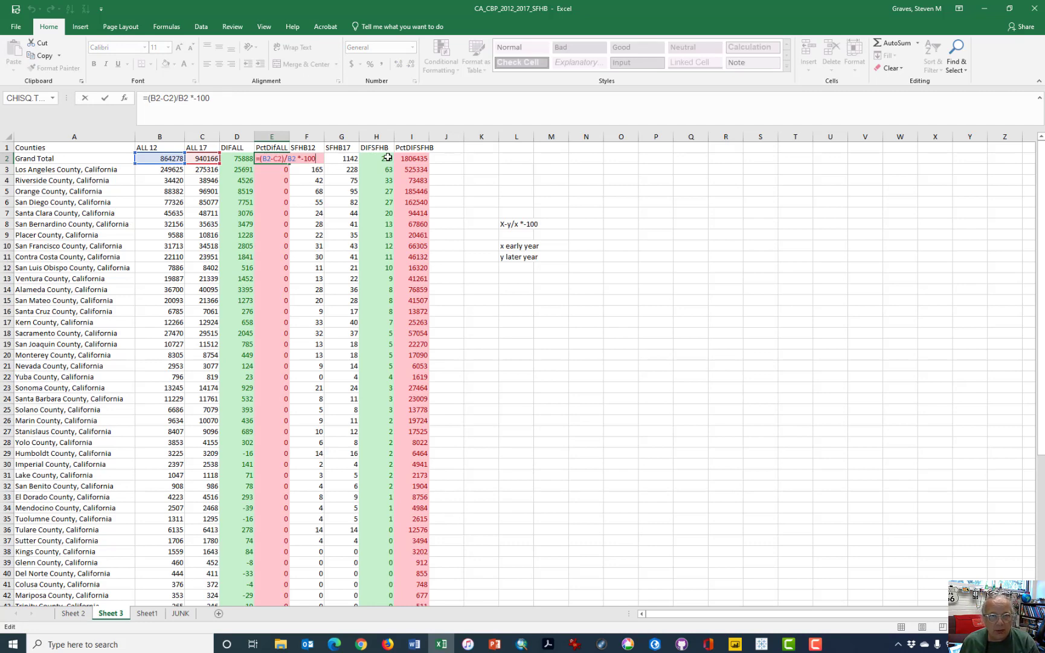
key("ctrl+Return")
key("ctrl+c")
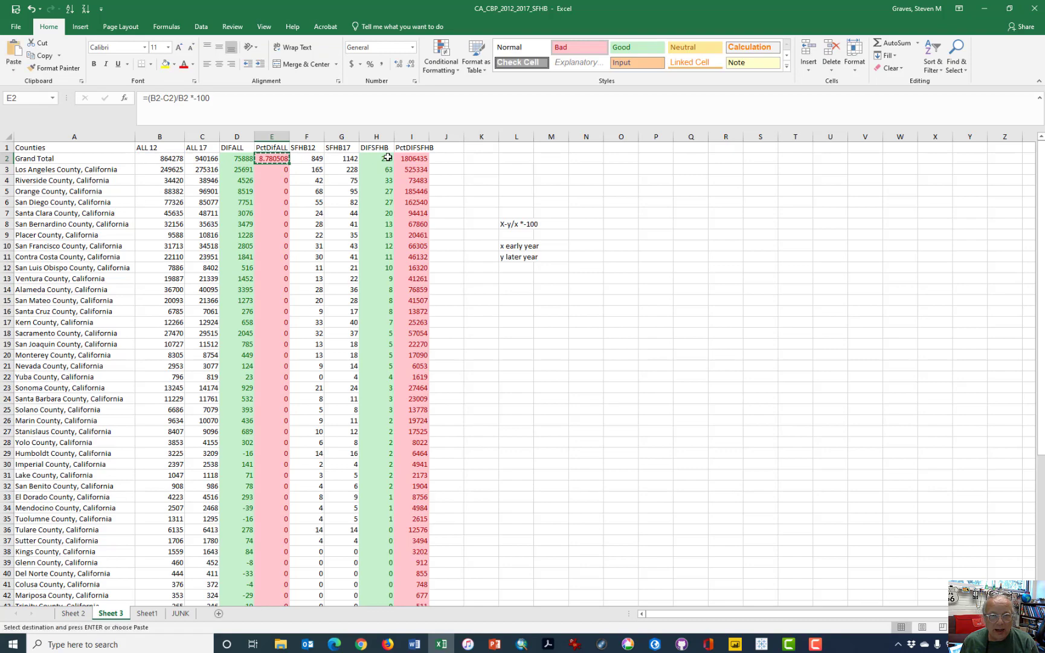
key("Left")
key("Right")
key("ctrl+shift+Down")
key("Return")
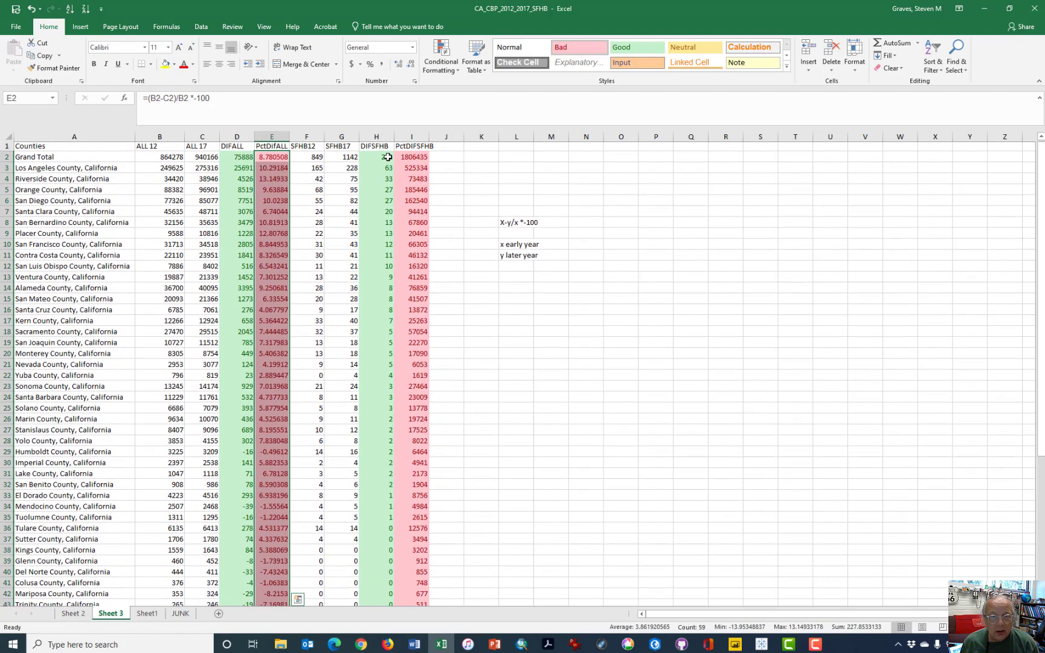
- Check the copied percent-difference formulas and results down the PctDifALL column
key("Up")
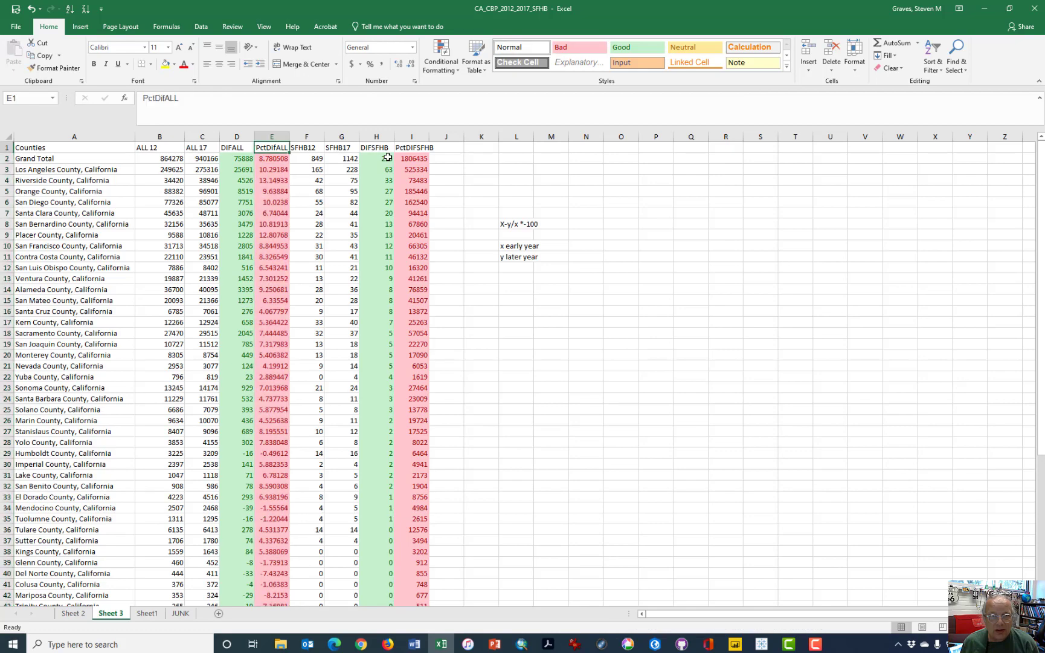
key("Down")
key("ctrl+shift+Down")
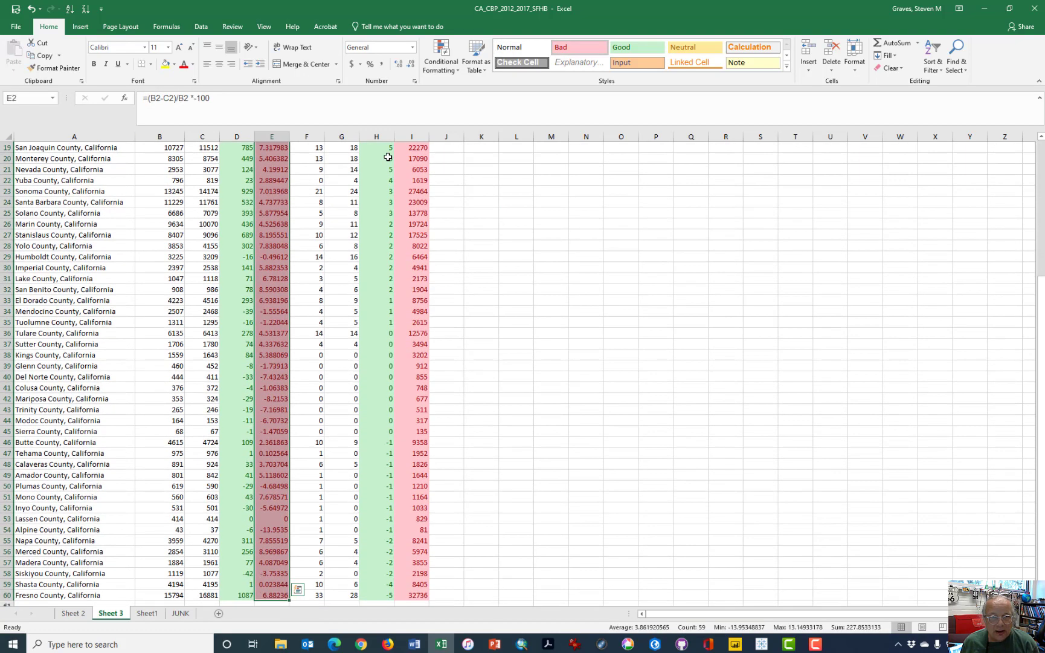
key("Up")
key("Down")
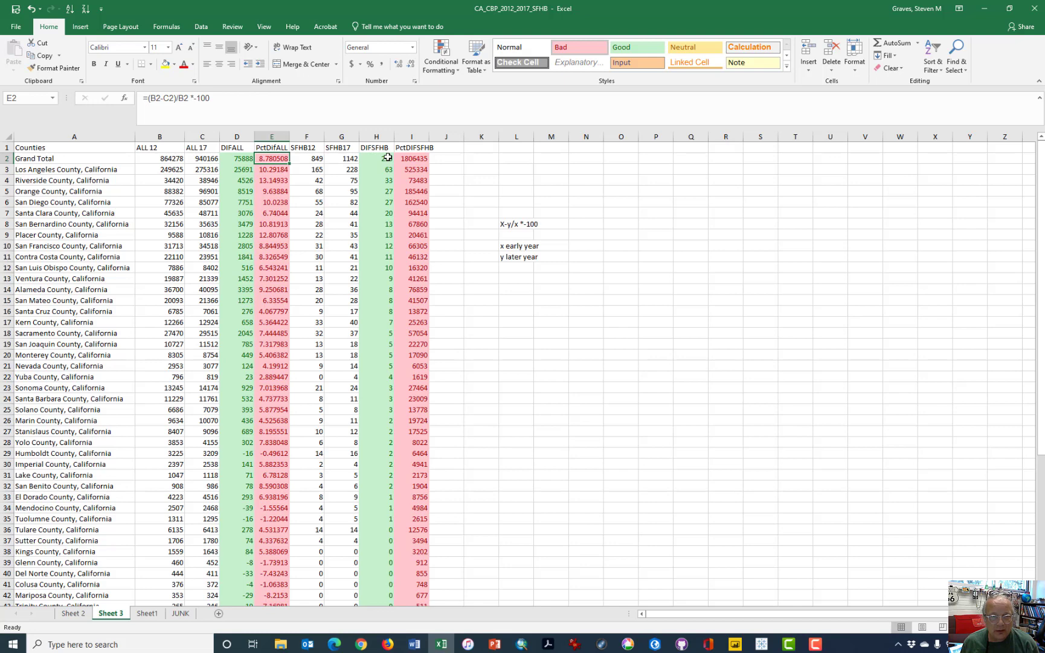
key("Down")
key("Down")
key("Down")
key("Down")
key("Down")
key("Down")
key("Down")
key("Down")
key("Down")
key("Down")
key("Down")
key("Down")
key("Down")
key("Down")
key("Down")
key("Down")
key("Down")
key("Down")
key("Down")
key("Down")
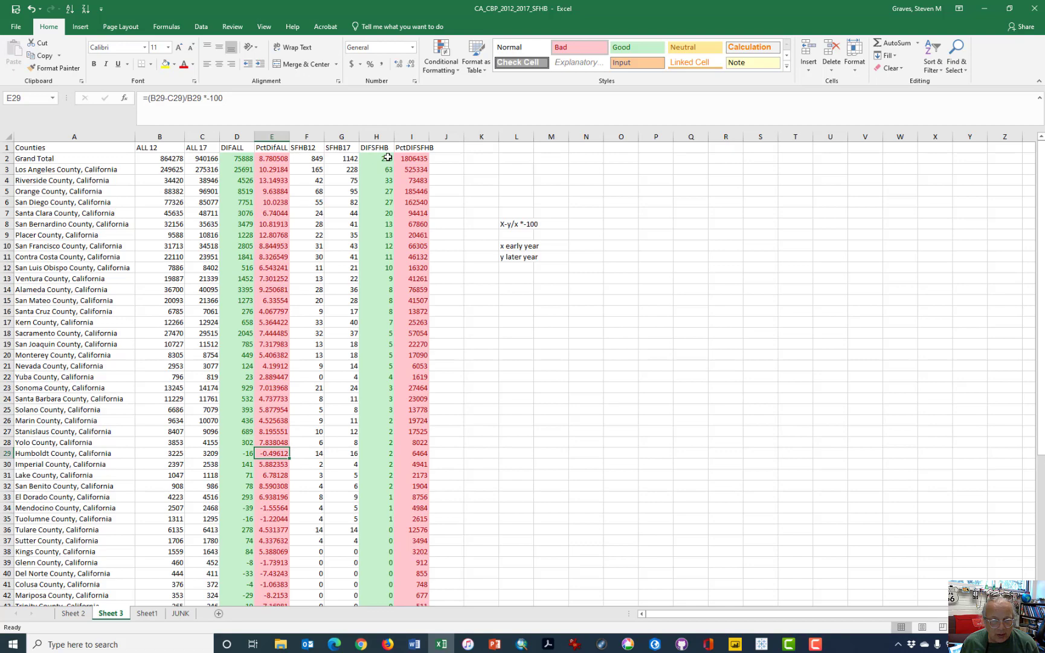
- Copy the PctDifALL formulas in E2:E60 into the PctDIFSFHB column starting at I2
key("ctrl+Up")
key("Down")
key("ctrl+shift+Down")
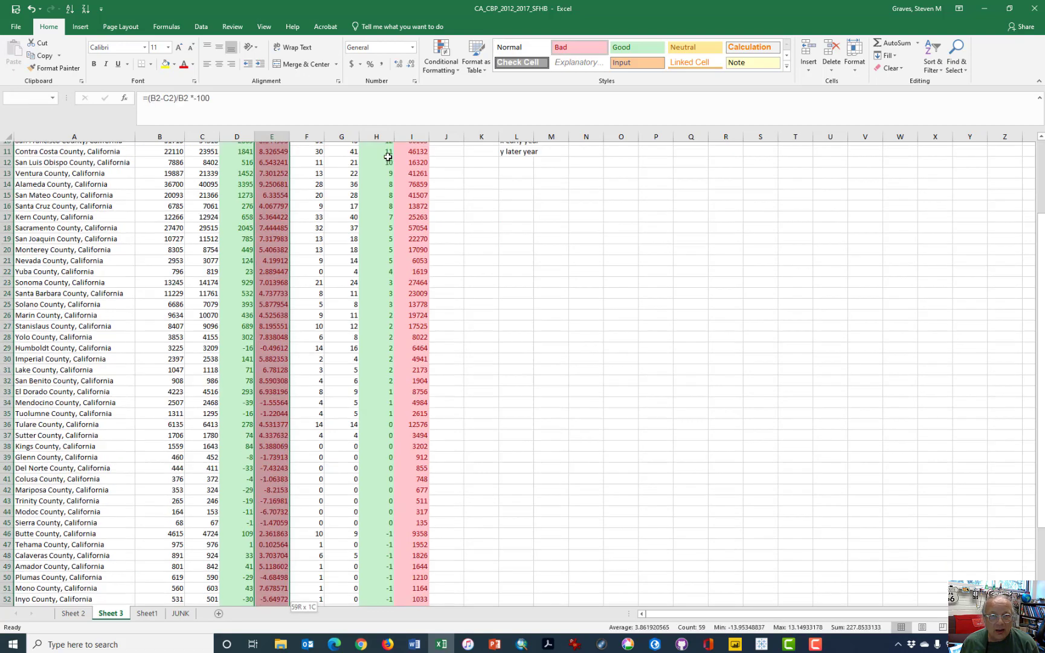
key("ctrl+c")
key("Right")
key("Right")
key("Right")
key("Right")
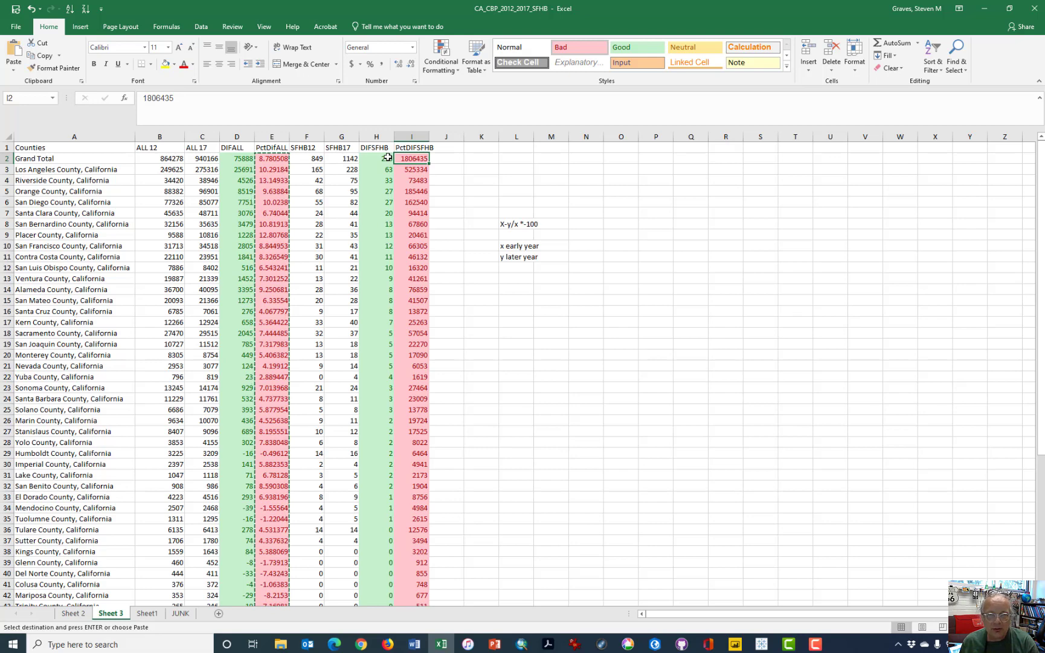
key("Return")
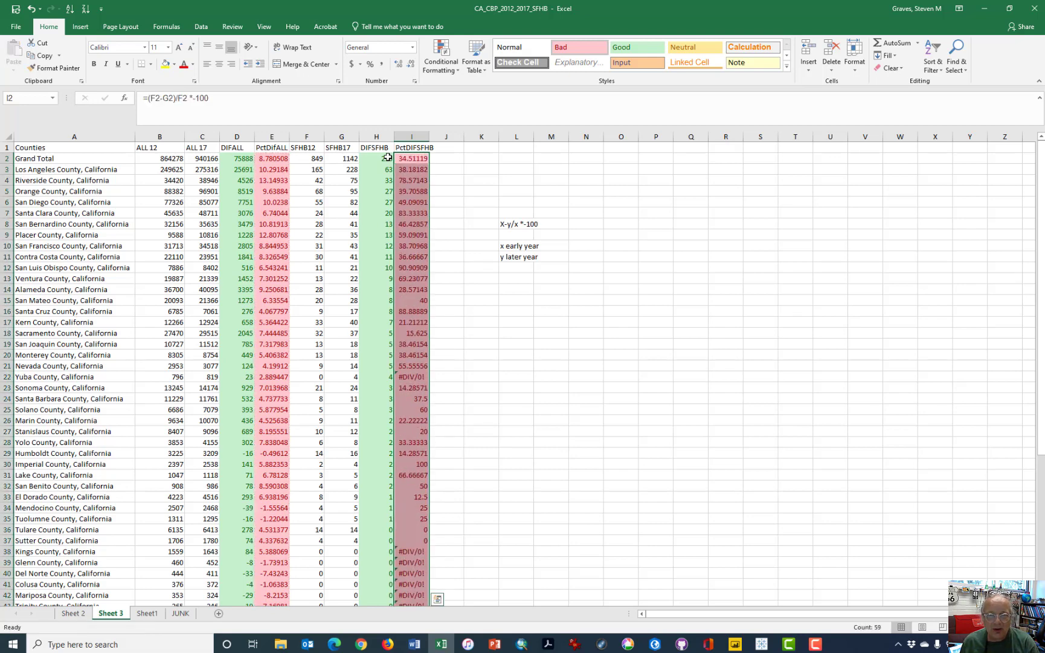
- Sort the county table by PctDIFSFHB from largest to smallest
key("Up")
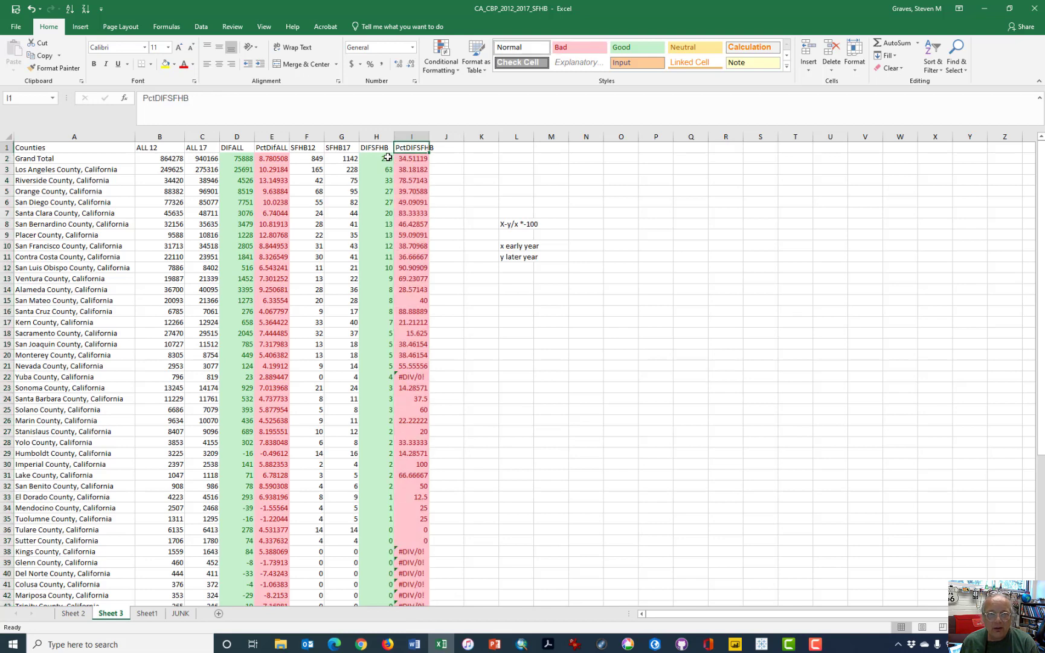
key("Down")
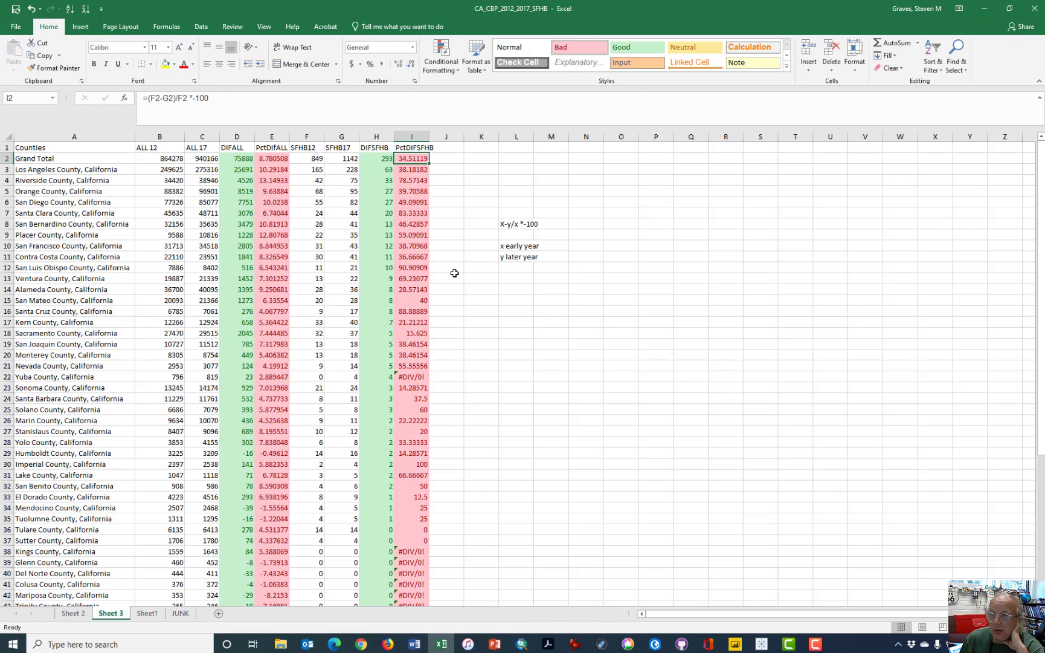
left_click(408, 148)
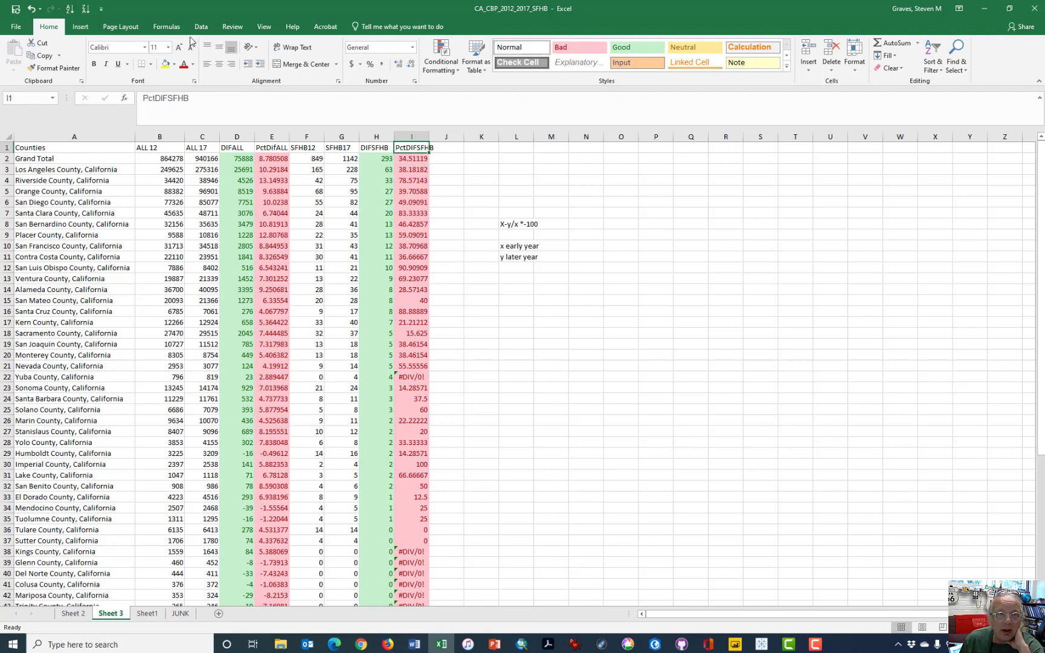
left_click(86, 9)
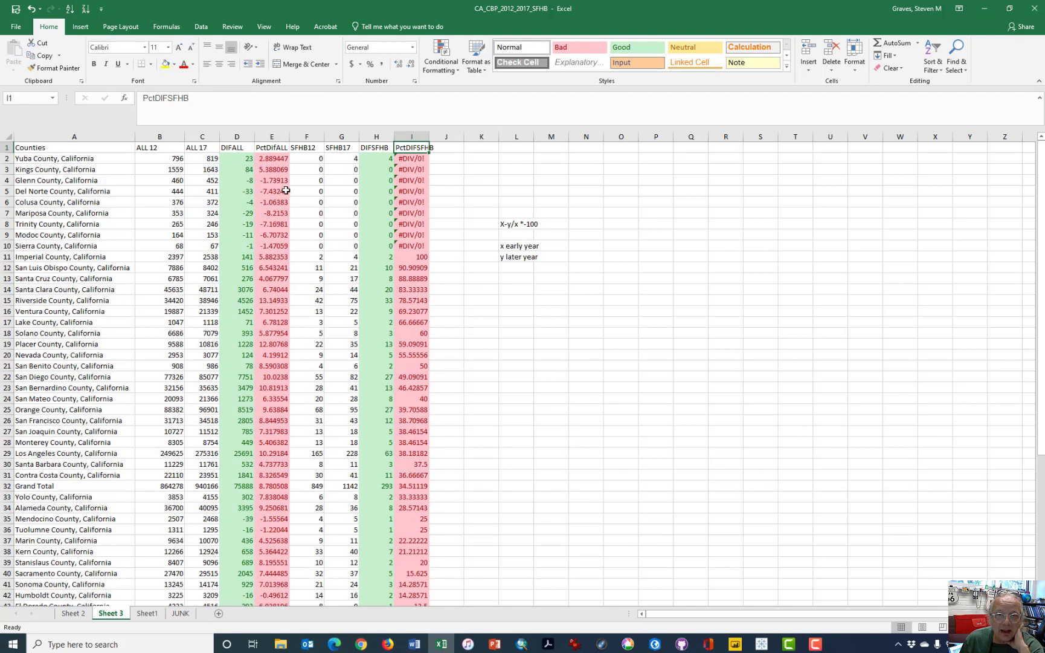
- Examine the PctDIFSFHB results at both ends of the sorted table, rows 2:11 and 53:60, against their SFHB12 and SFHB17 counts
left_click_drag(403, 158, 322, 244)
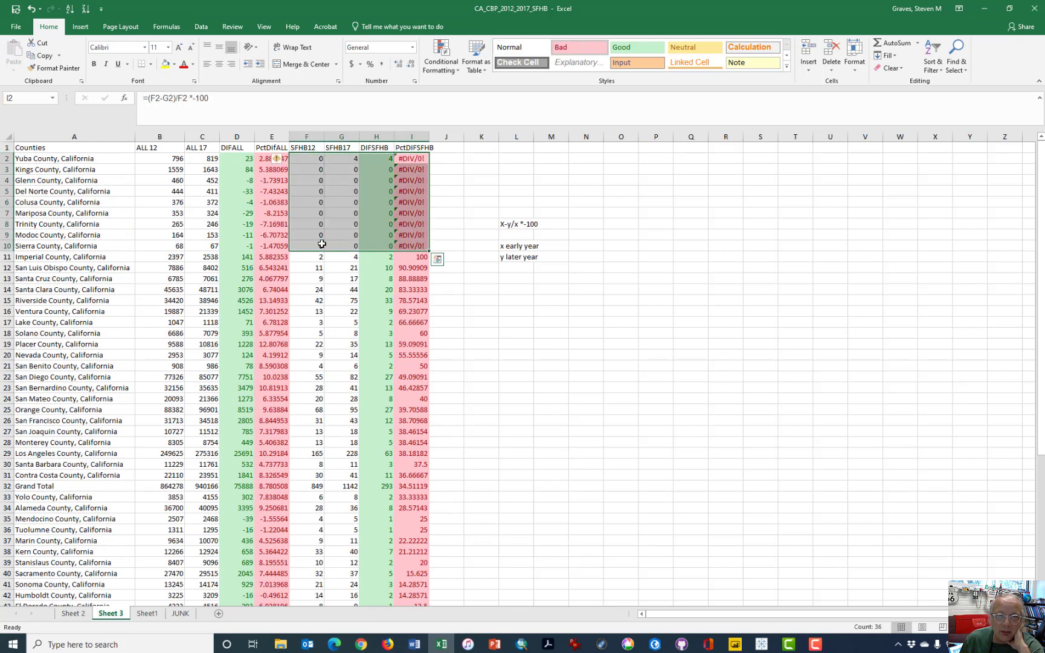
left_click(321, 160)
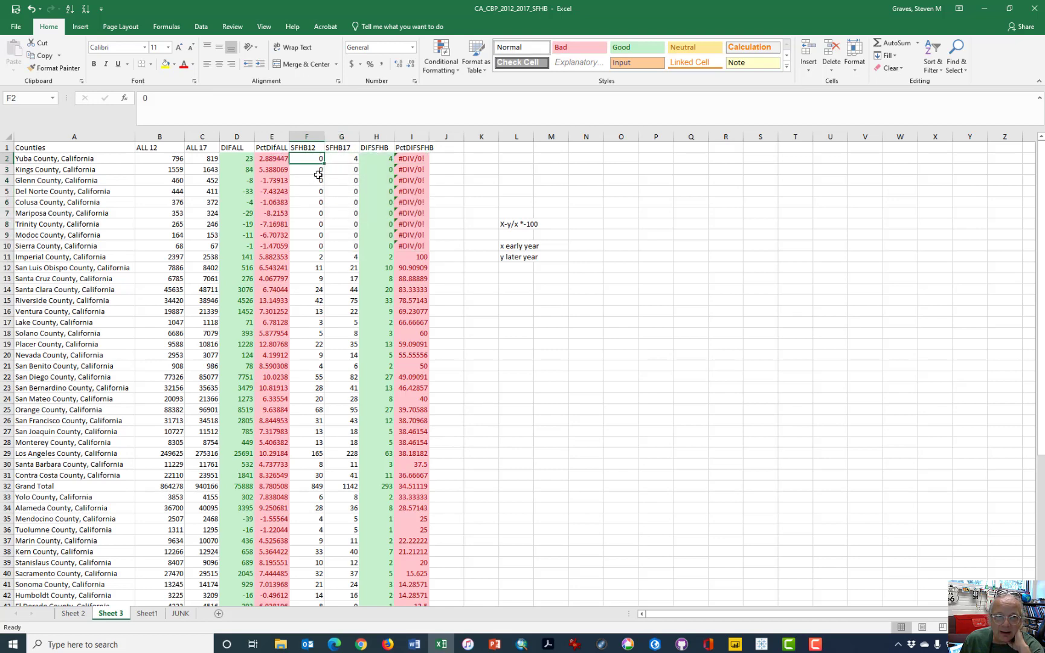
left_click_drag(351, 171, 321, 246)
left_click_drag(418, 257, 24, 257)
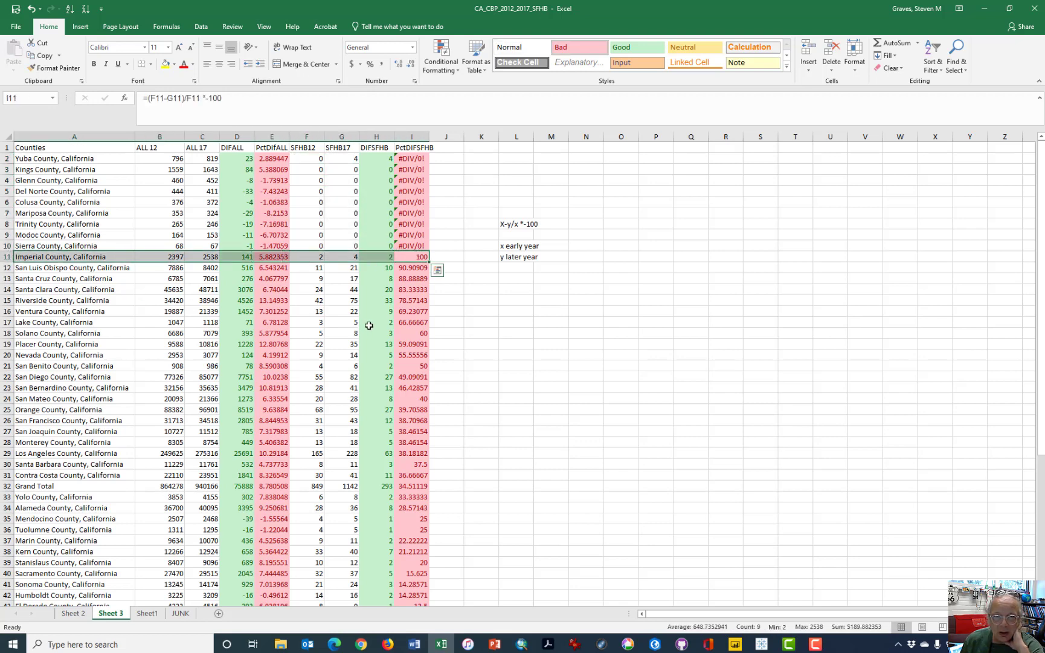
scroll(364, 325, "down", 11)
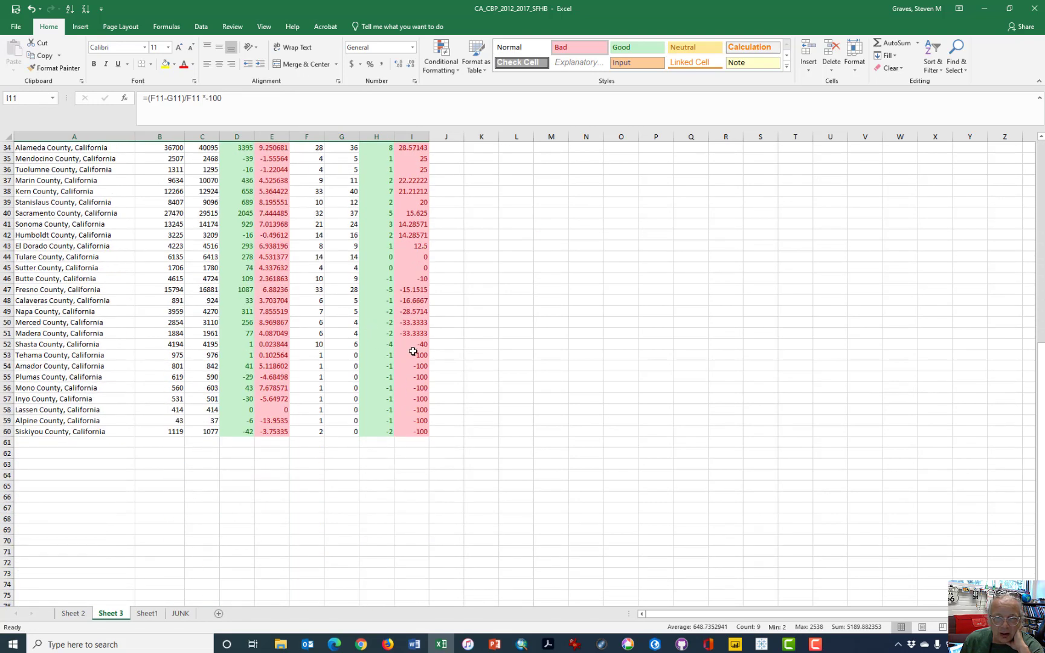
left_click_drag(420, 353, 317, 429)
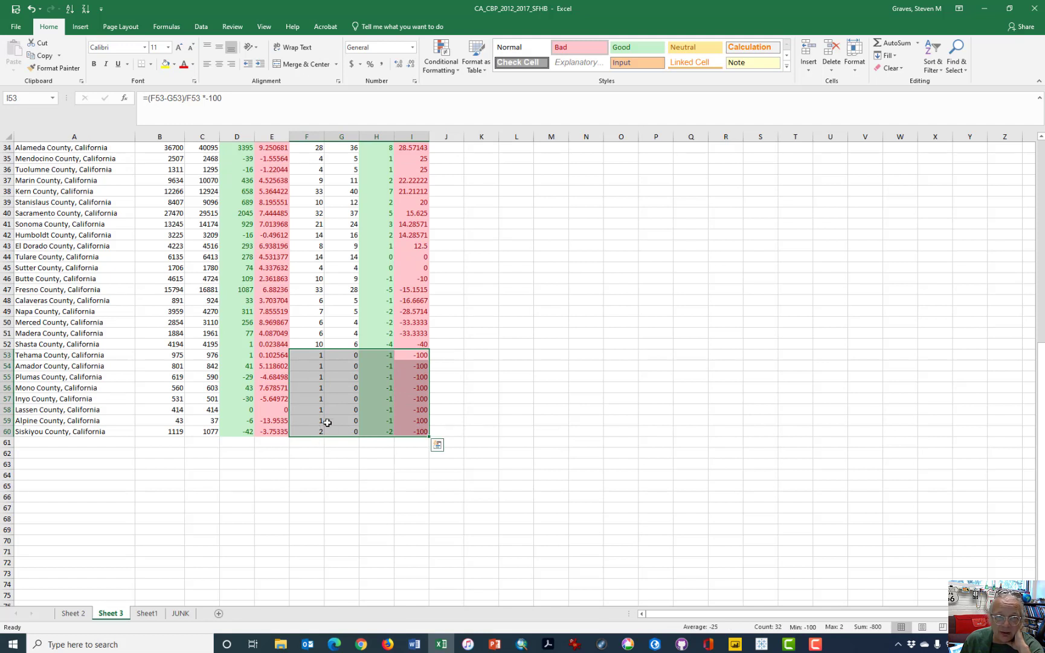
left_click_drag(342, 358, 359, 426)
scroll(380, 422, "up", 2)
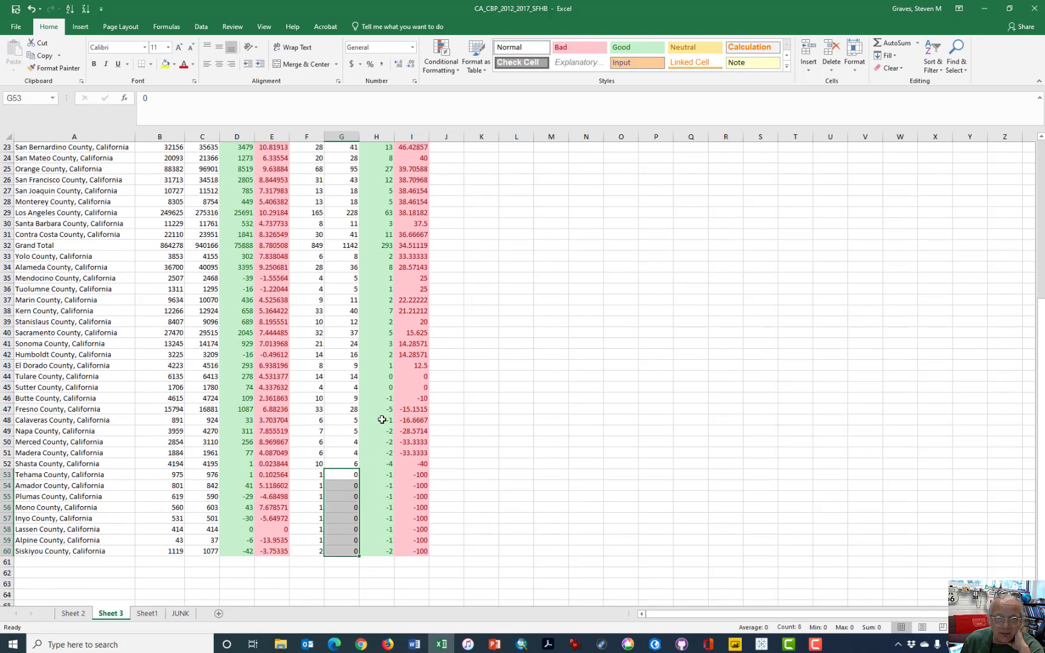
left_click(425, 417)
left_click_drag(426, 417, 423, 496)
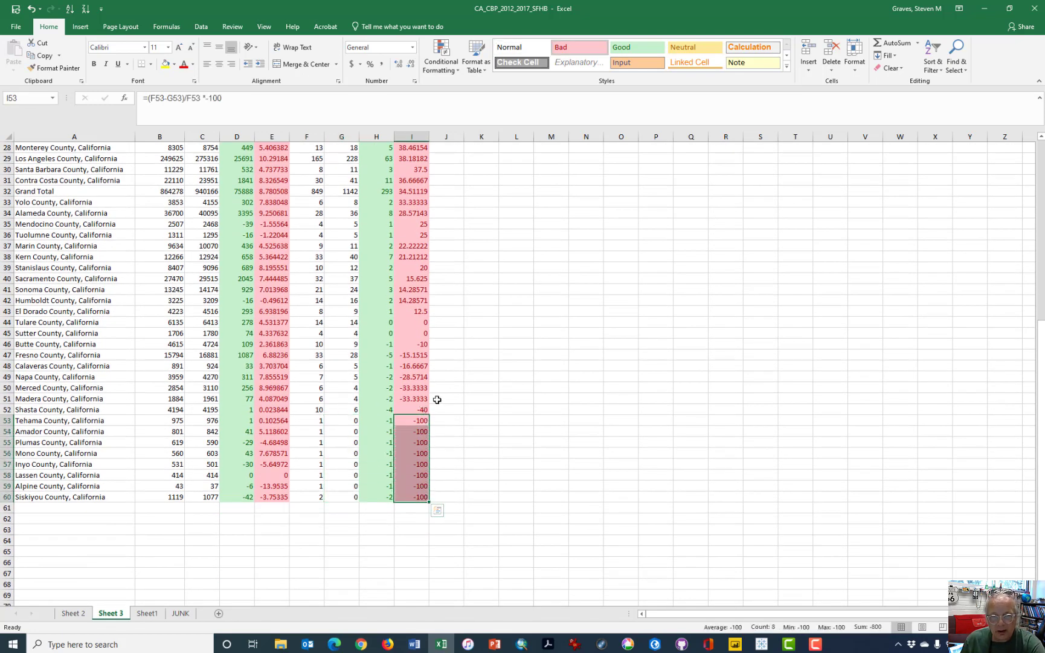
left_click_drag(417, 407, 423, 256)
left_click(497, 264)
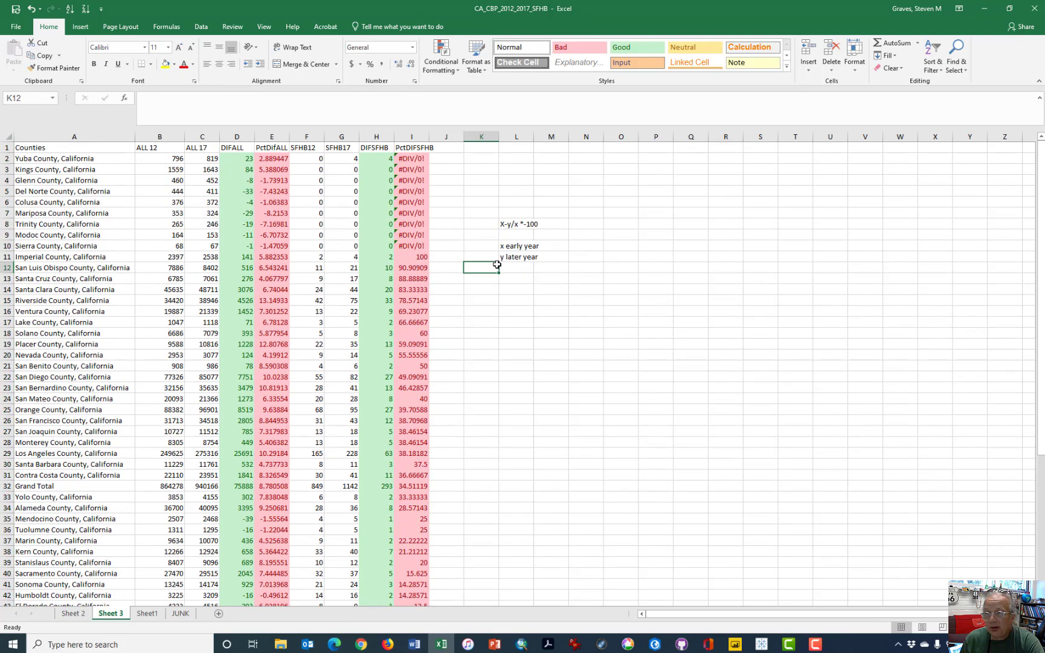